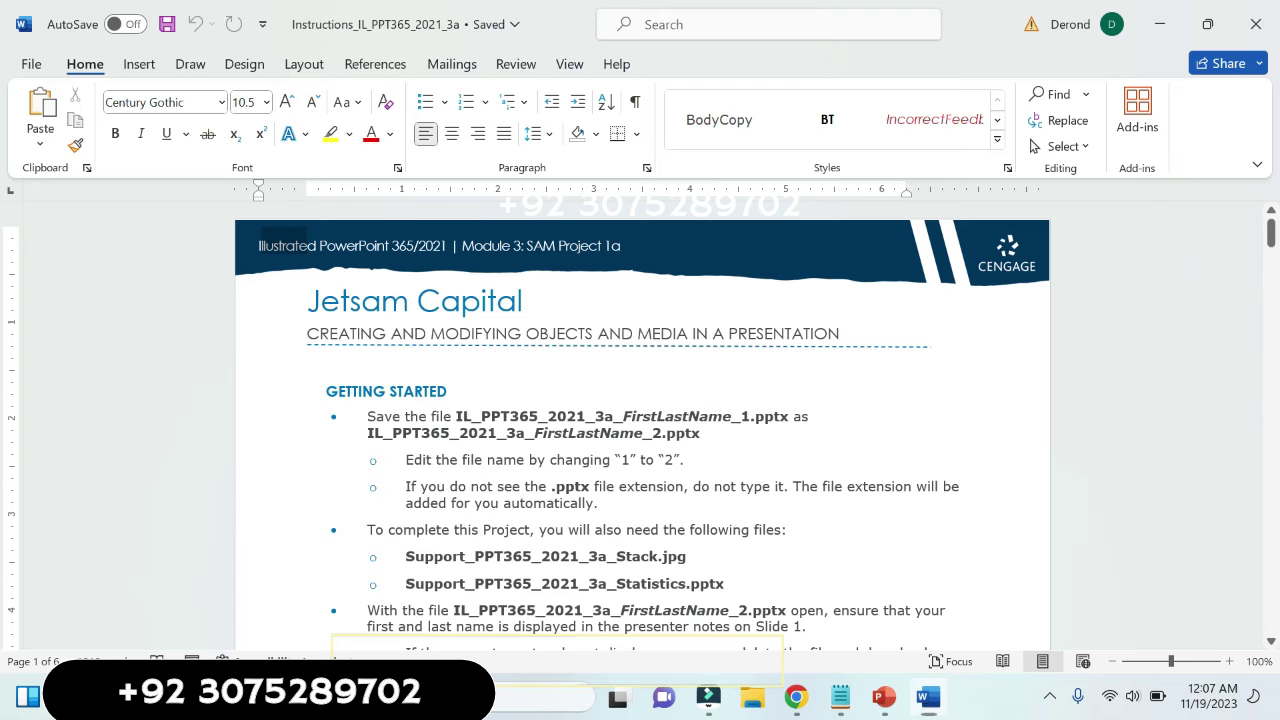
- Highlight the module header line in the banner red
{"action": "left_click_drag", "start_coordinate": [306, 245], "coordinate": [648, 250]}
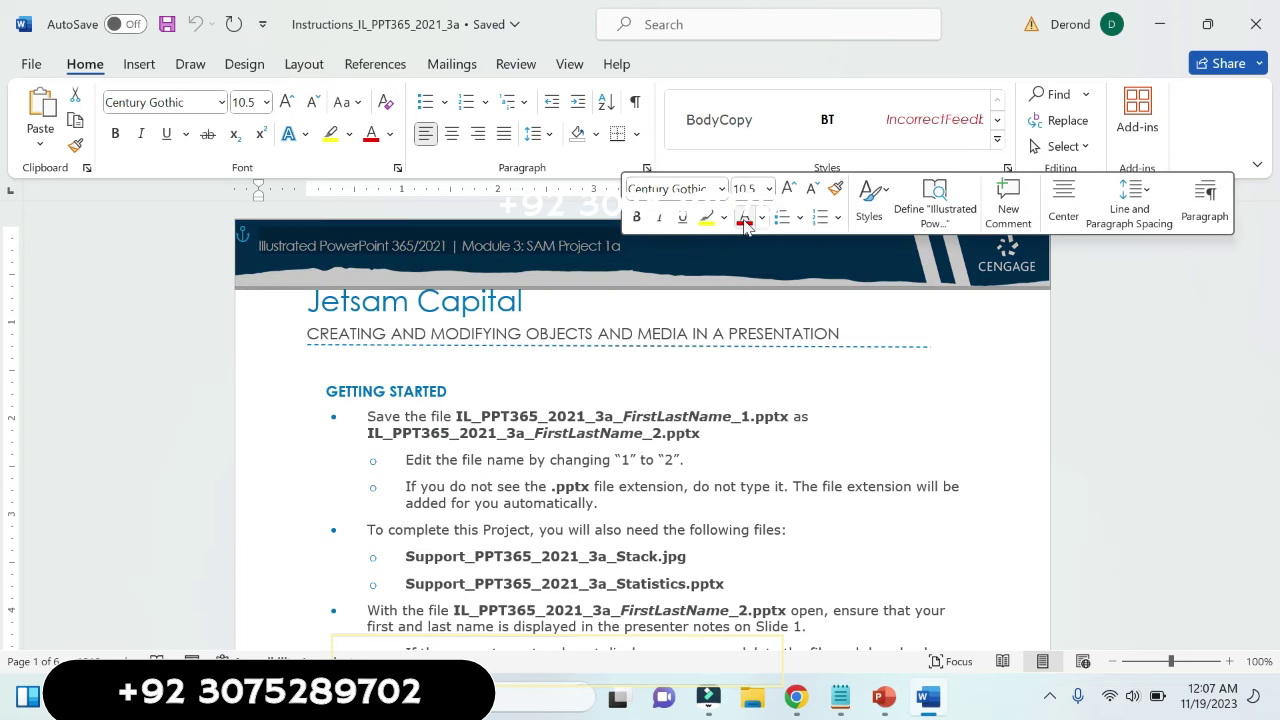
{"action": "left_click", "coordinate": [727, 218]}
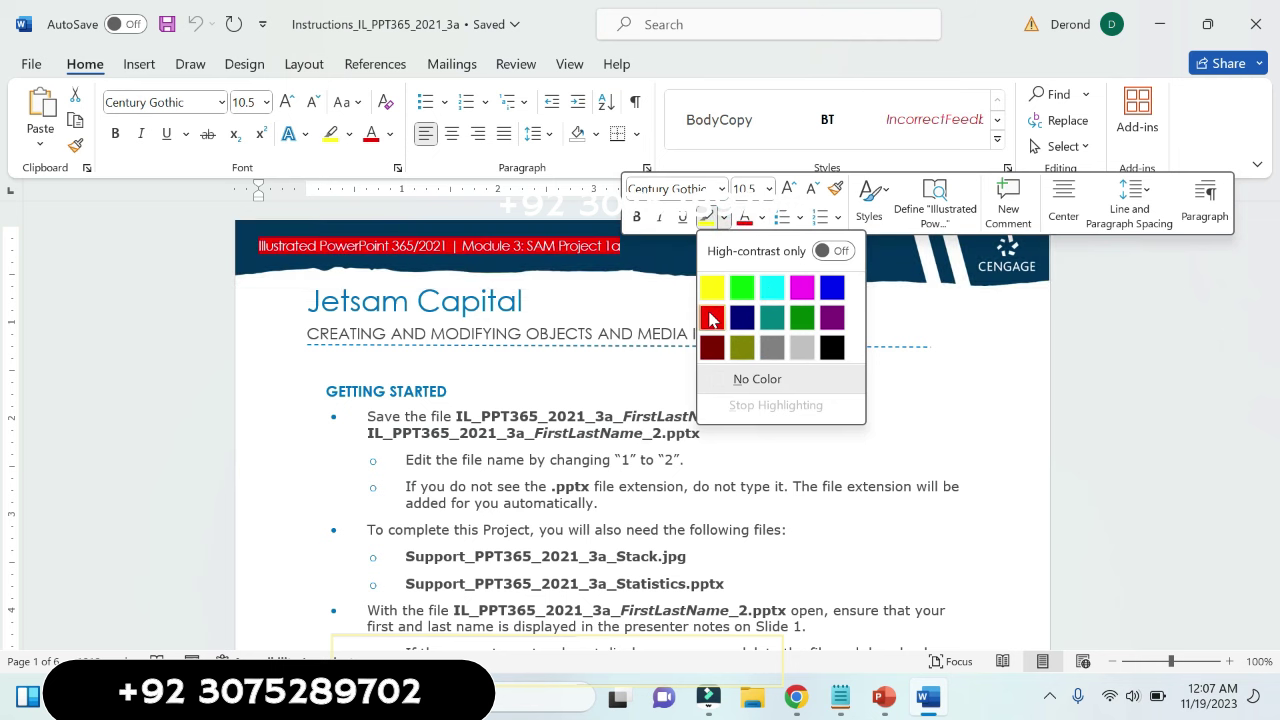
{"action": "left_click", "coordinate": [709, 313]}
- Highlight the Jetsam Capital title line yellow
{"action": "left_click", "coordinate": [672, 301]}
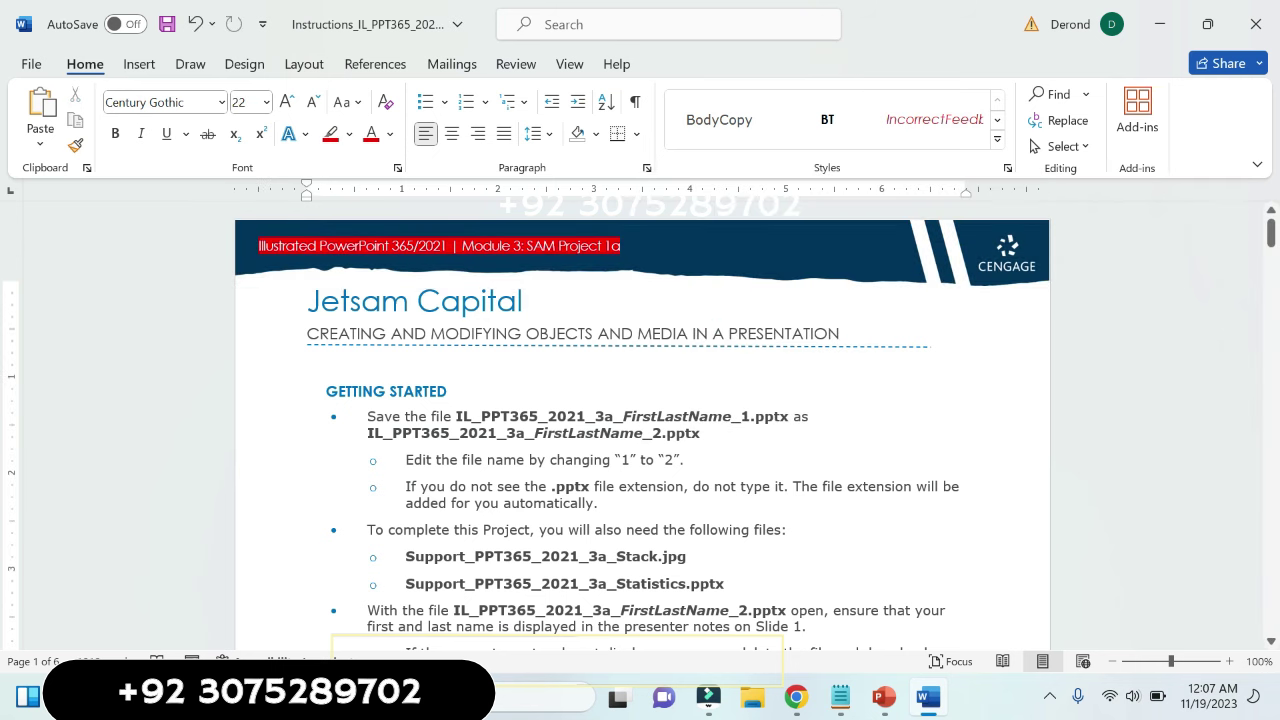
{"action": "scroll", "coordinate": [322, 252], "scroll_direction": "up", "scroll_amount": 4}
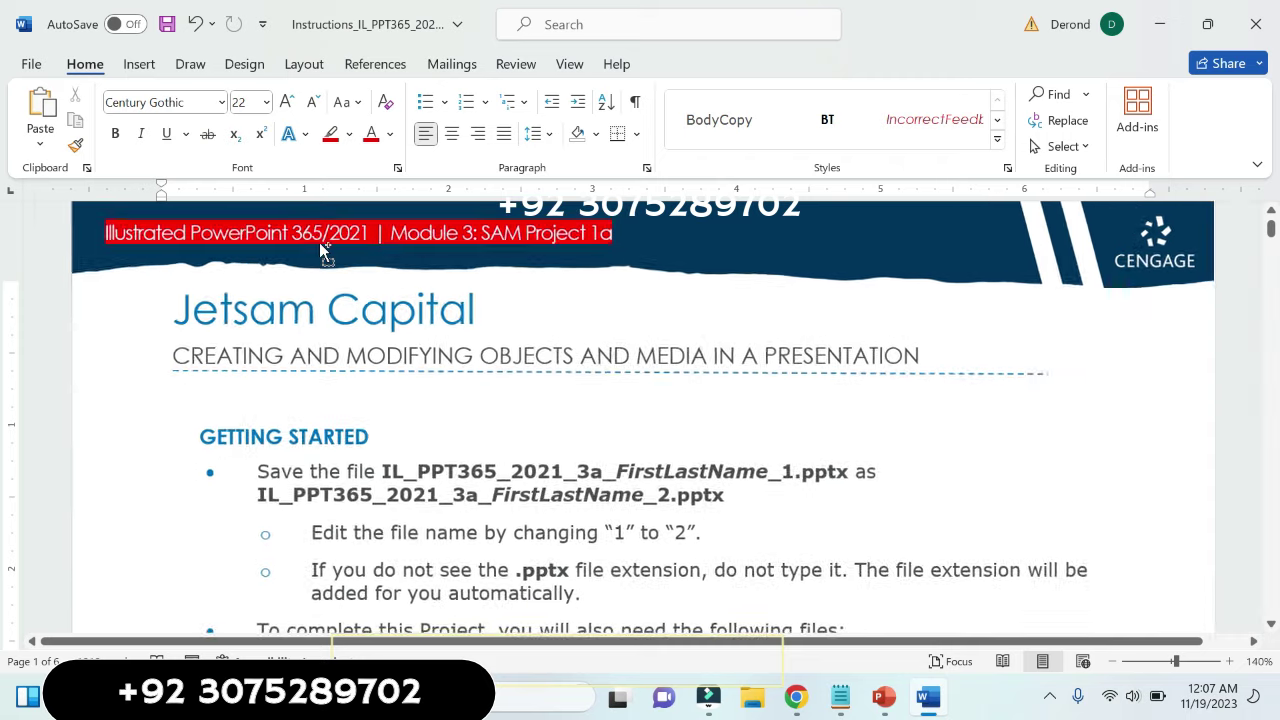
{"action": "scroll", "coordinate": [322, 252], "scroll_direction": "down", "scroll_amount": 1}
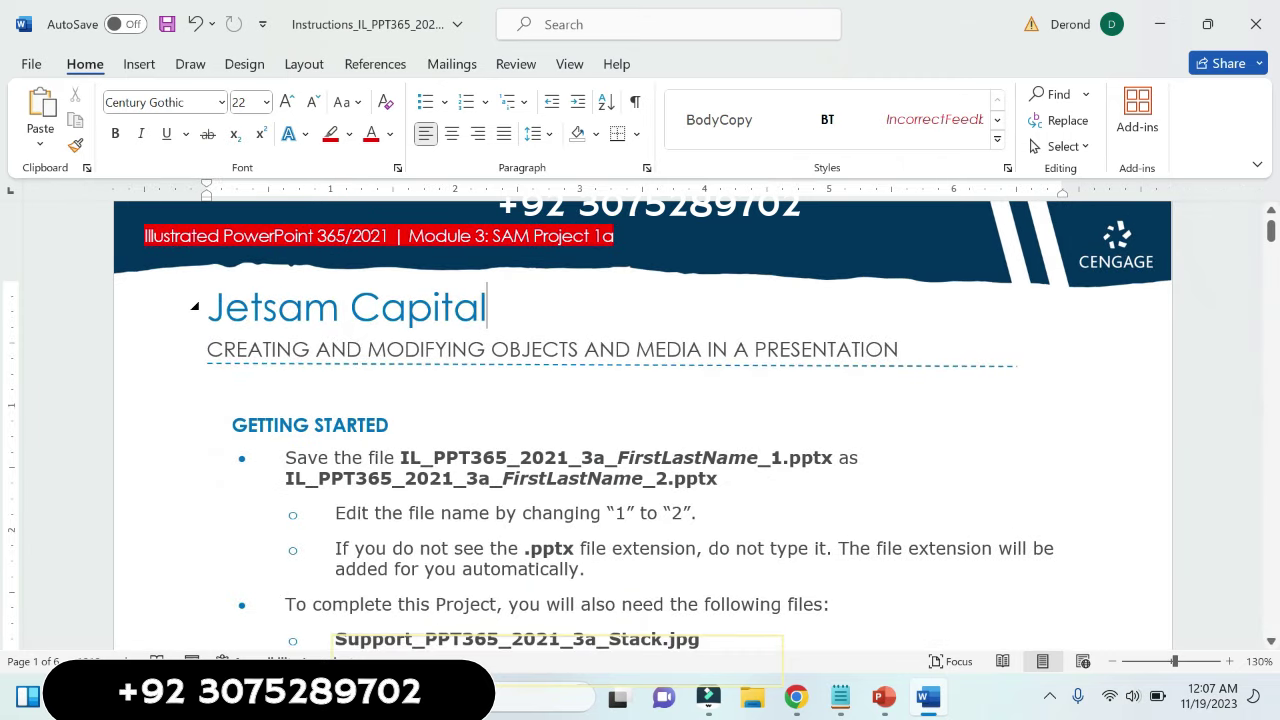
{"action": "triple_click", "coordinate": [226, 310]}
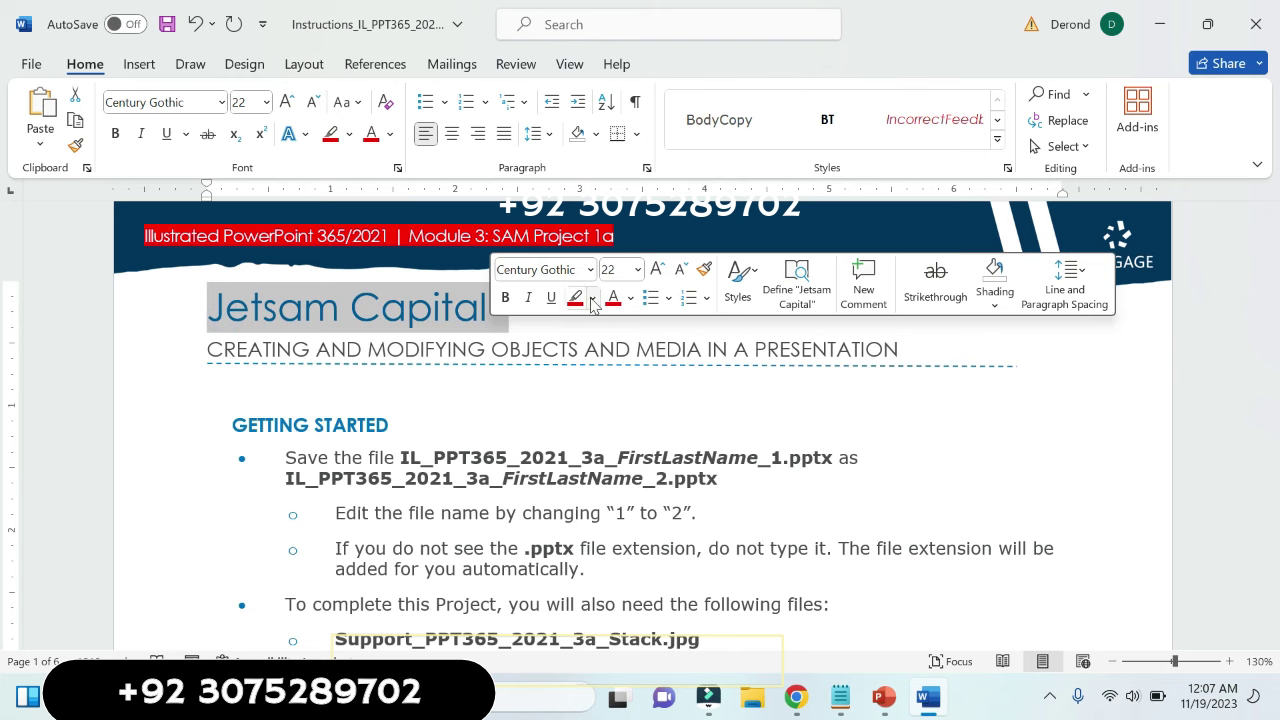
{"action": "left_click", "coordinate": [592, 297]}
{"action": "left_click", "coordinate": [581, 370]}
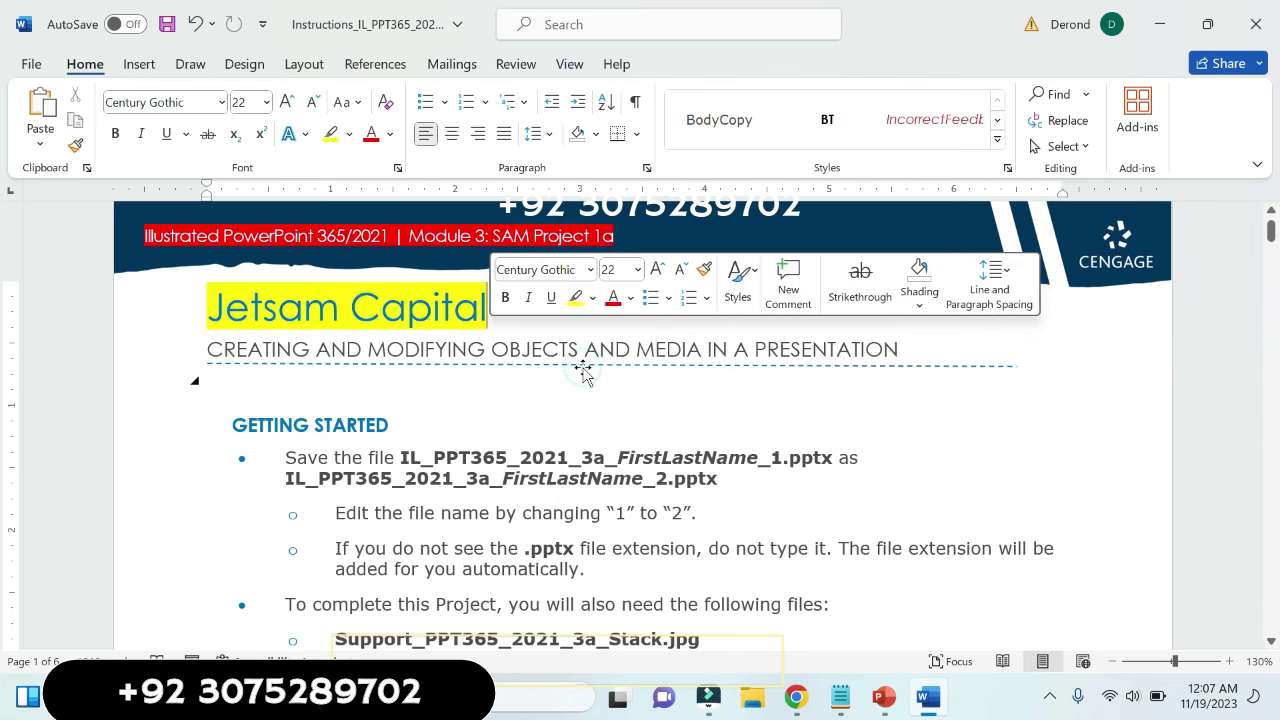
- Highlight the 'Creating and Modifying Objects and Media in a Presentation' subtitle yellow
{"action": "scroll", "coordinate": [582, 366], "scroll_direction": "down", "scroll_amount": 3}
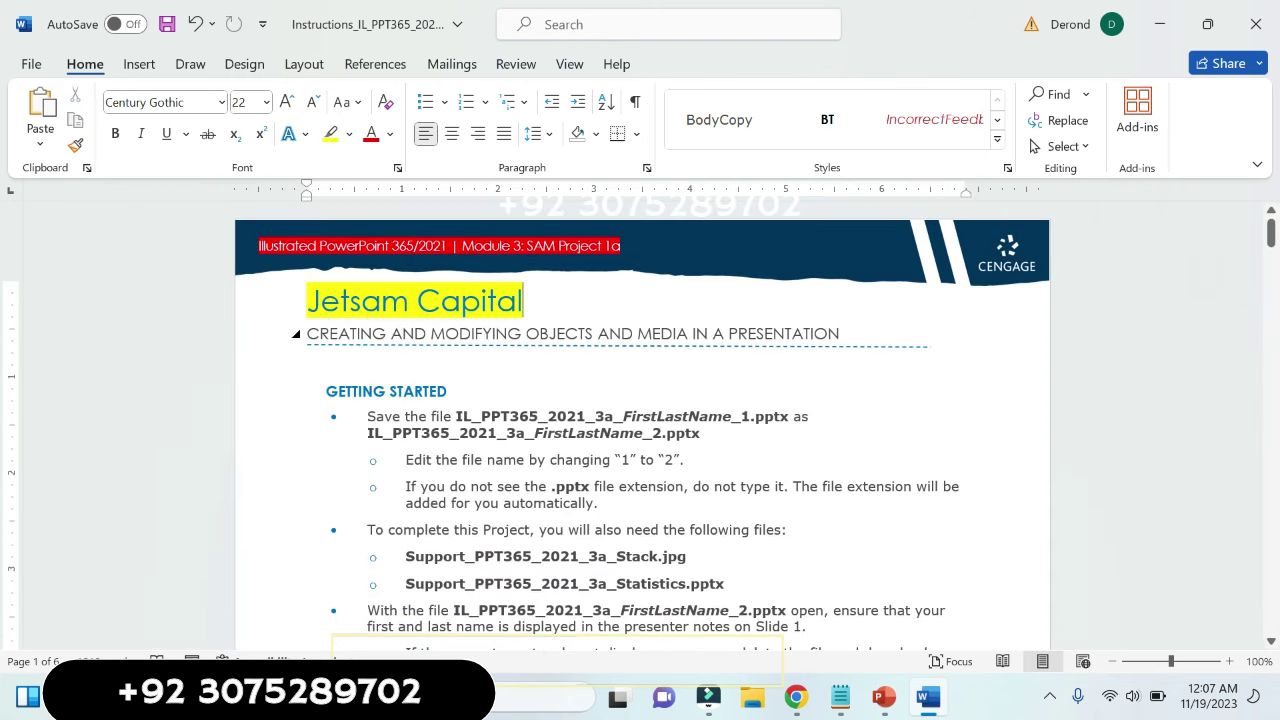
{"action": "triple_click", "coordinate": [312, 333]}
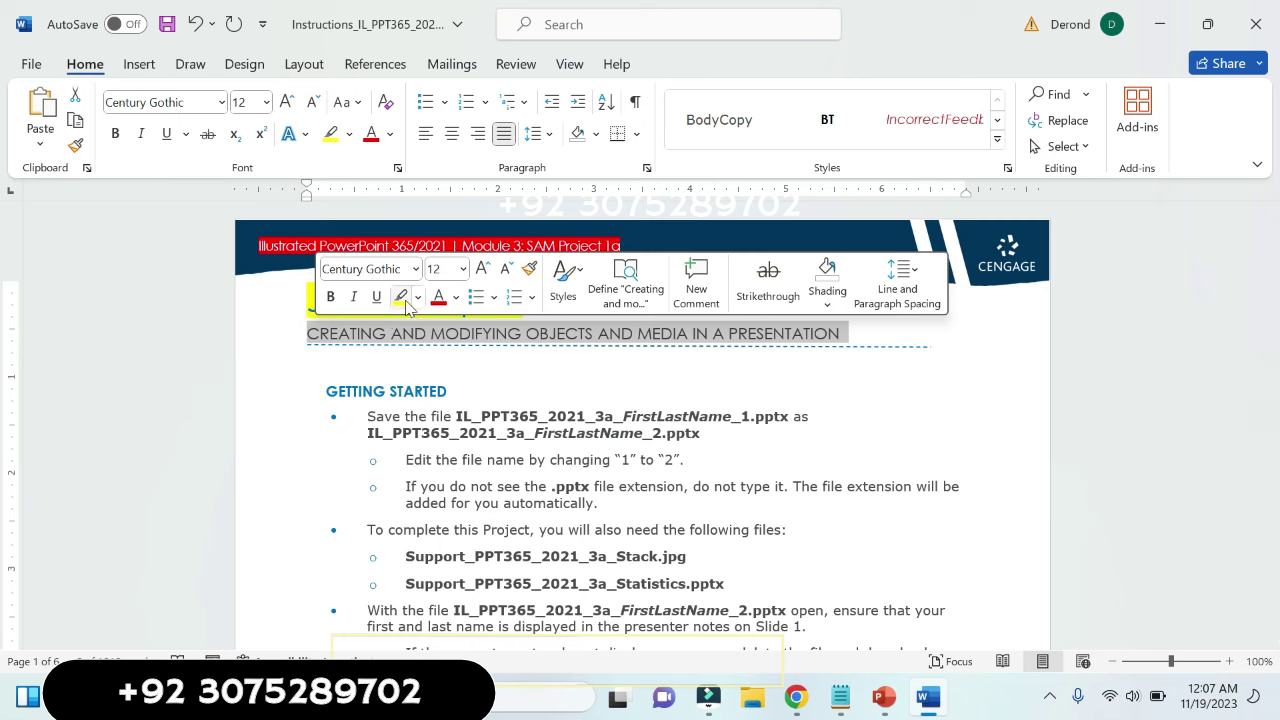
{"action": "left_click", "coordinate": [401, 297]}
{"action": "left_click", "coordinate": [576, 380]}
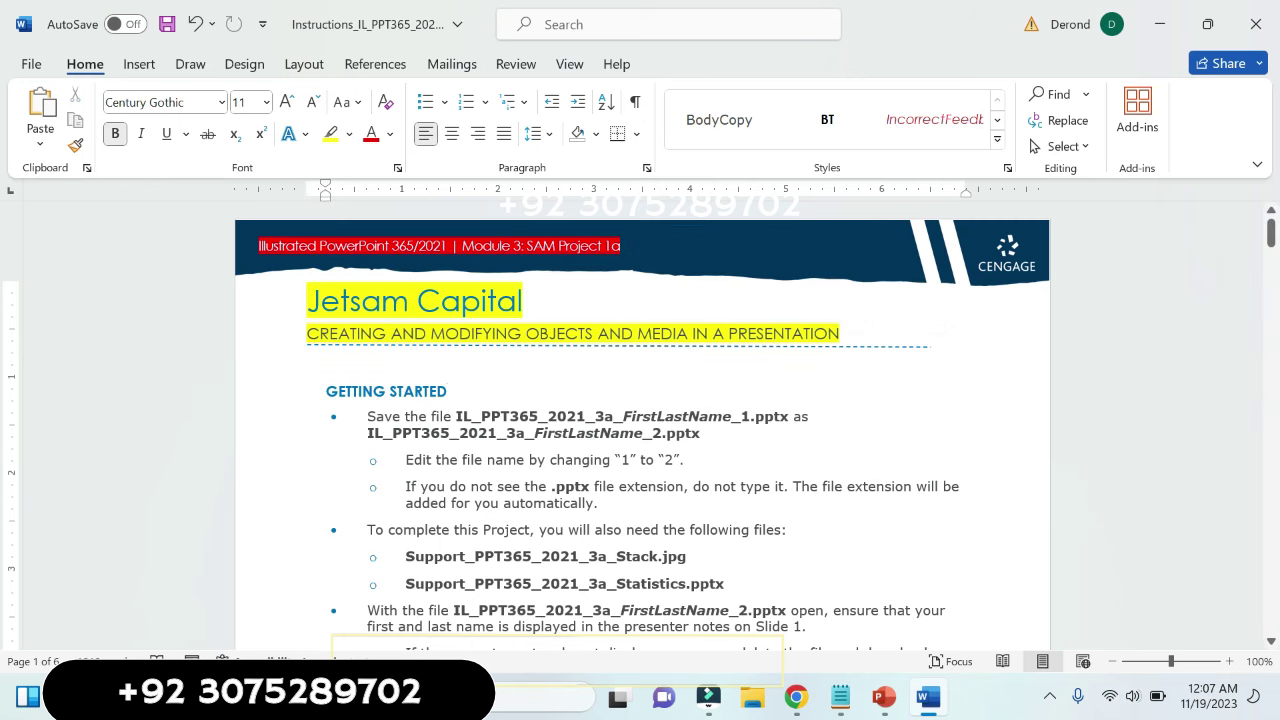
{"action": "scroll", "coordinate": [640, 430], "scroll_direction": "down", "scroll_amount": 3}
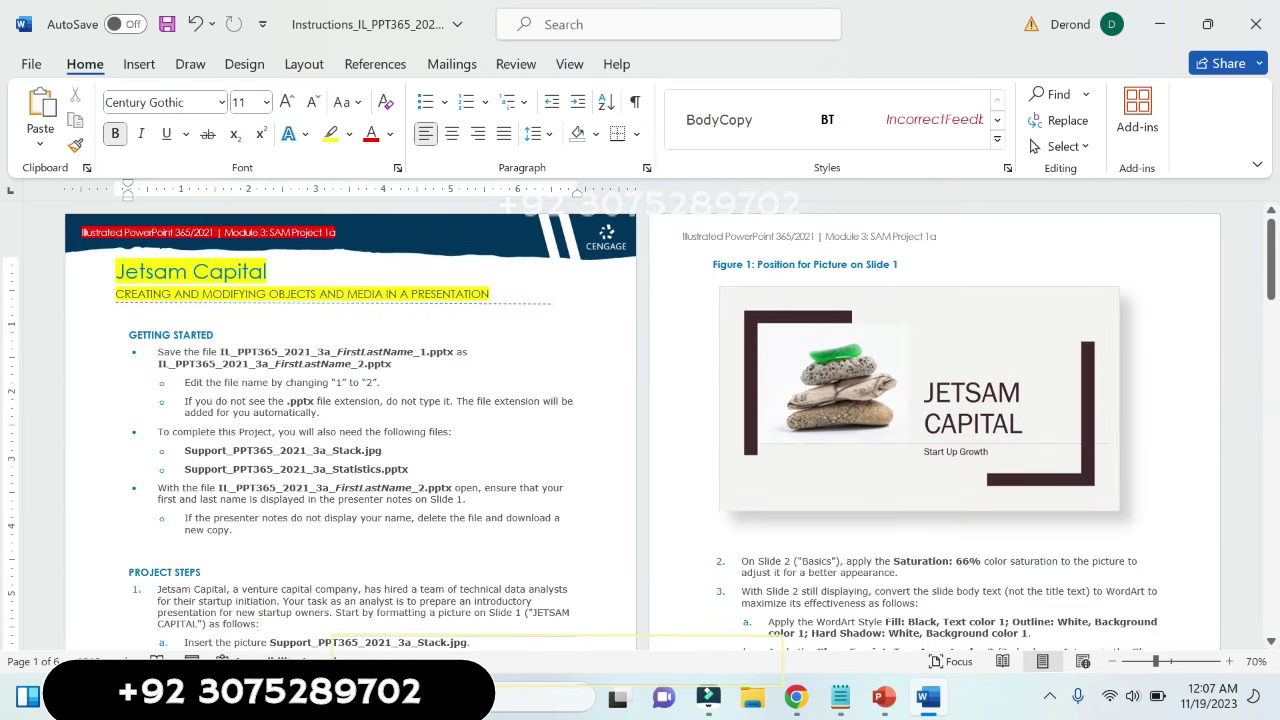
{"action": "scroll", "coordinate": [640, 420], "scroll_direction": "up", "scroll_amount": 2}
- Highlight the GETTING STARTED bullets and the presenter-notes sub-bullet in yellow
{"action": "scroll", "coordinate": [640, 420], "scroll_direction": "up", "scroll_amount": 2}
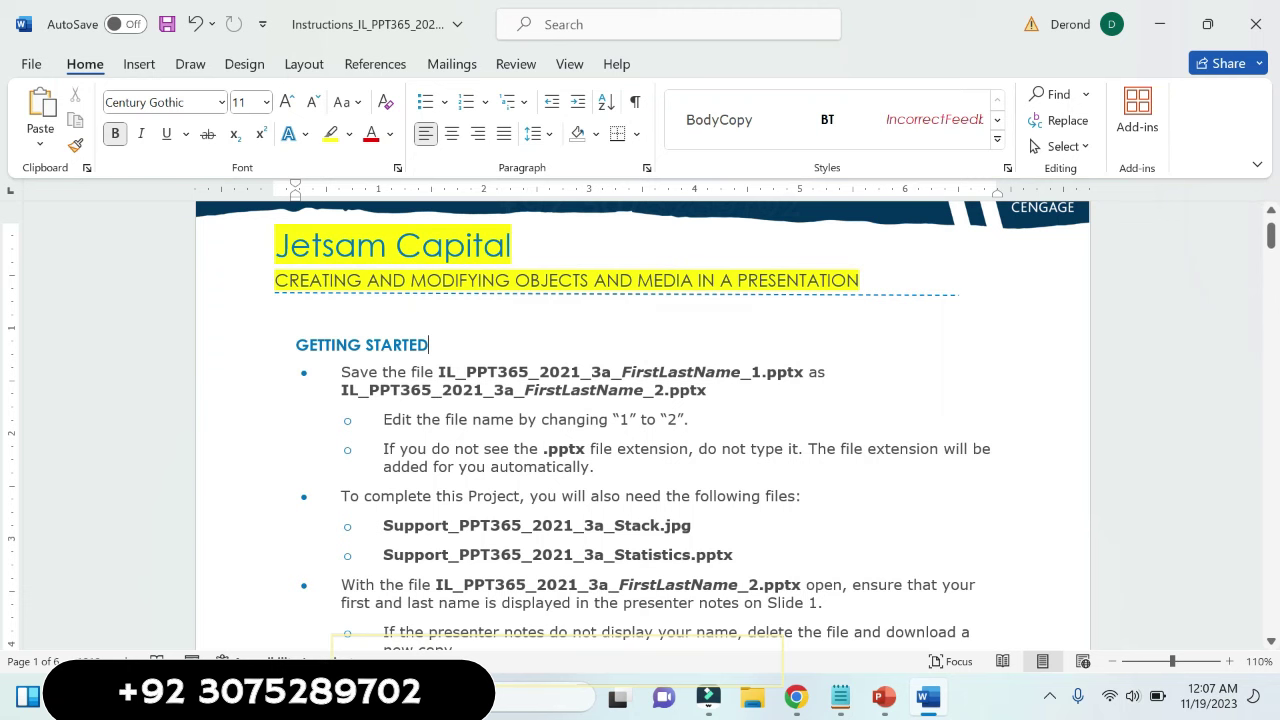
{"action": "left_click_drag", "start_coordinate": [341, 372], "coordinate": [822, 603]}
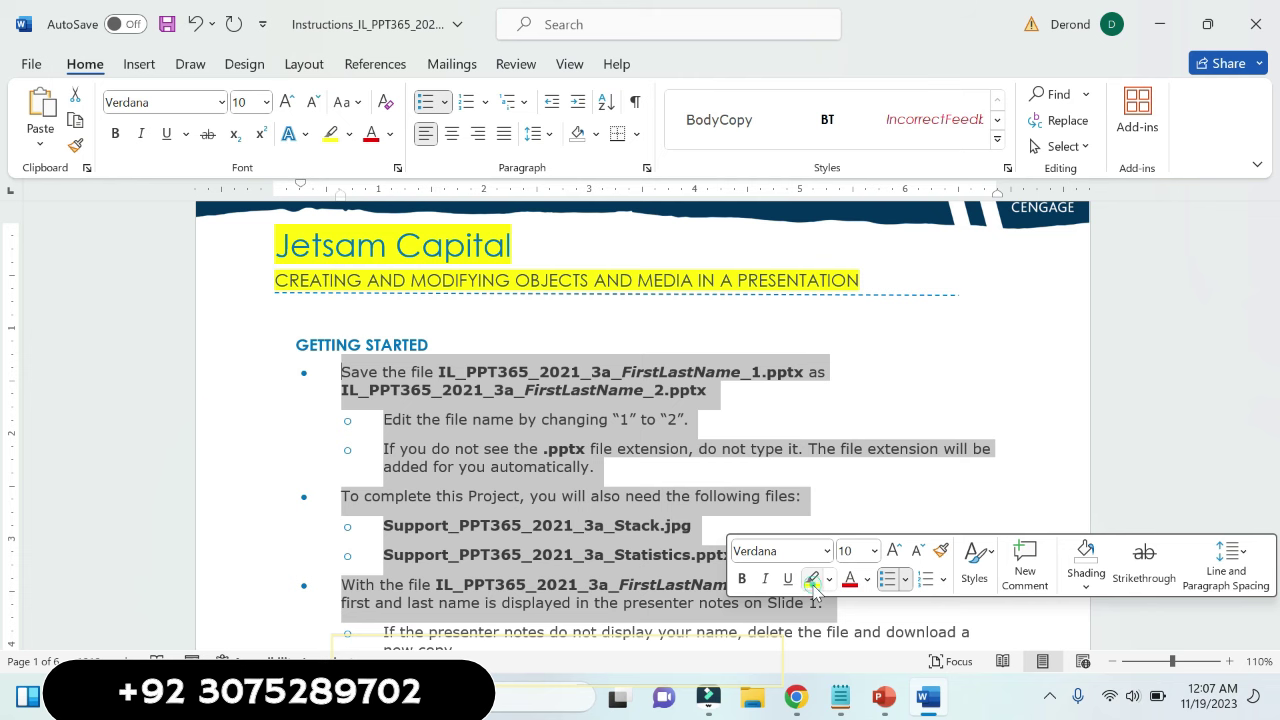
{"action": "left_click", "coordinate": [813, 582]}
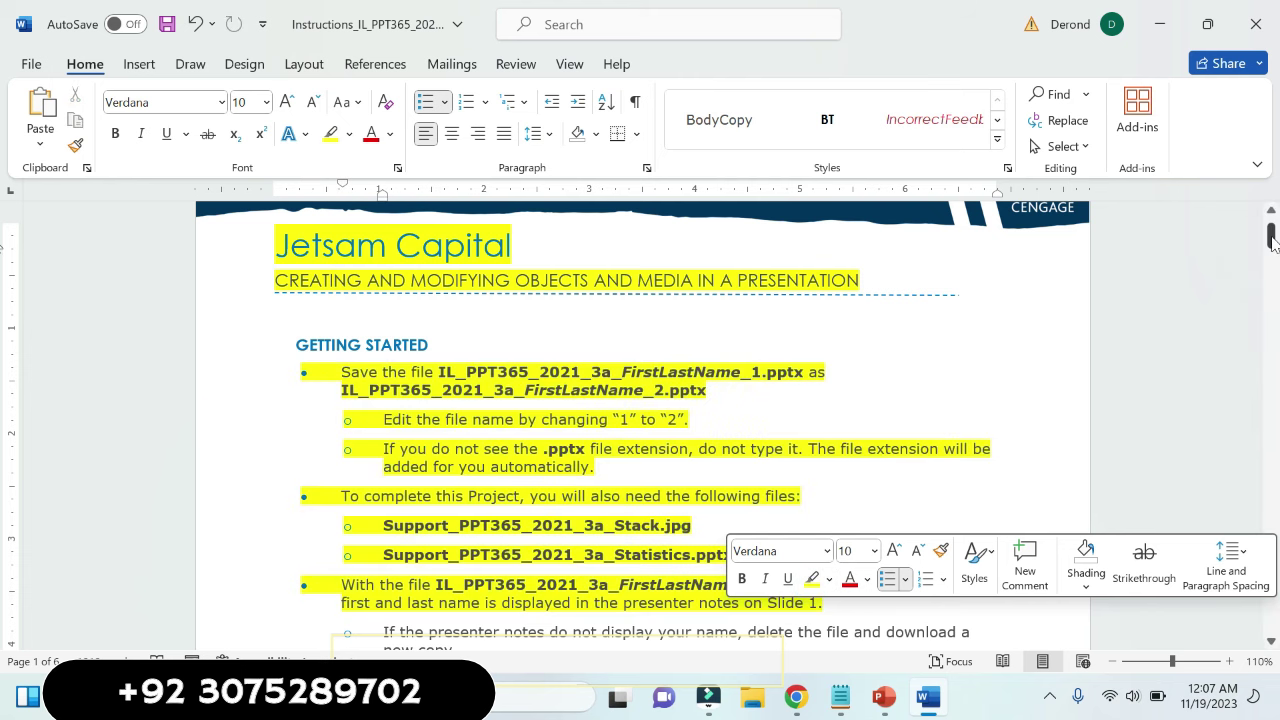
{"action": "left_click_drag", "start_coordinate": [1273, 240], "coordinate": [1273, 218]}
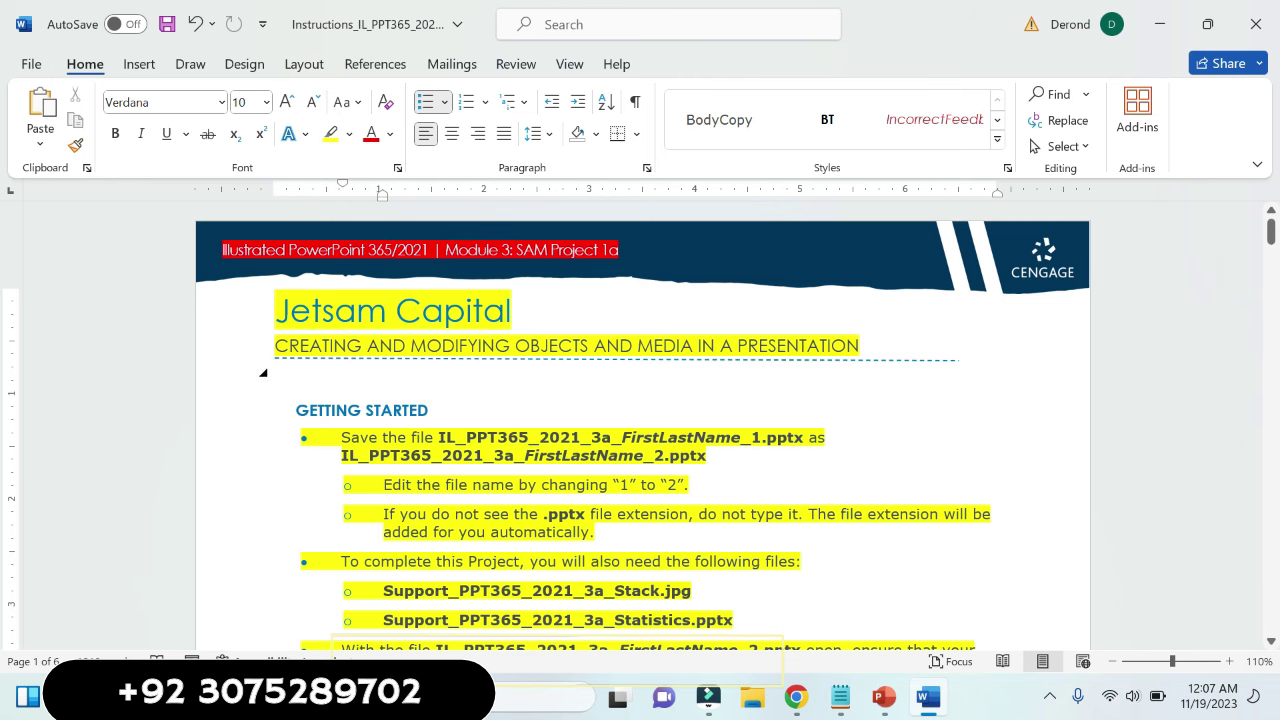
{"action": "left_click_drag", "start_coordinate": [1272, 230], "coordinate": [1273, 253]}
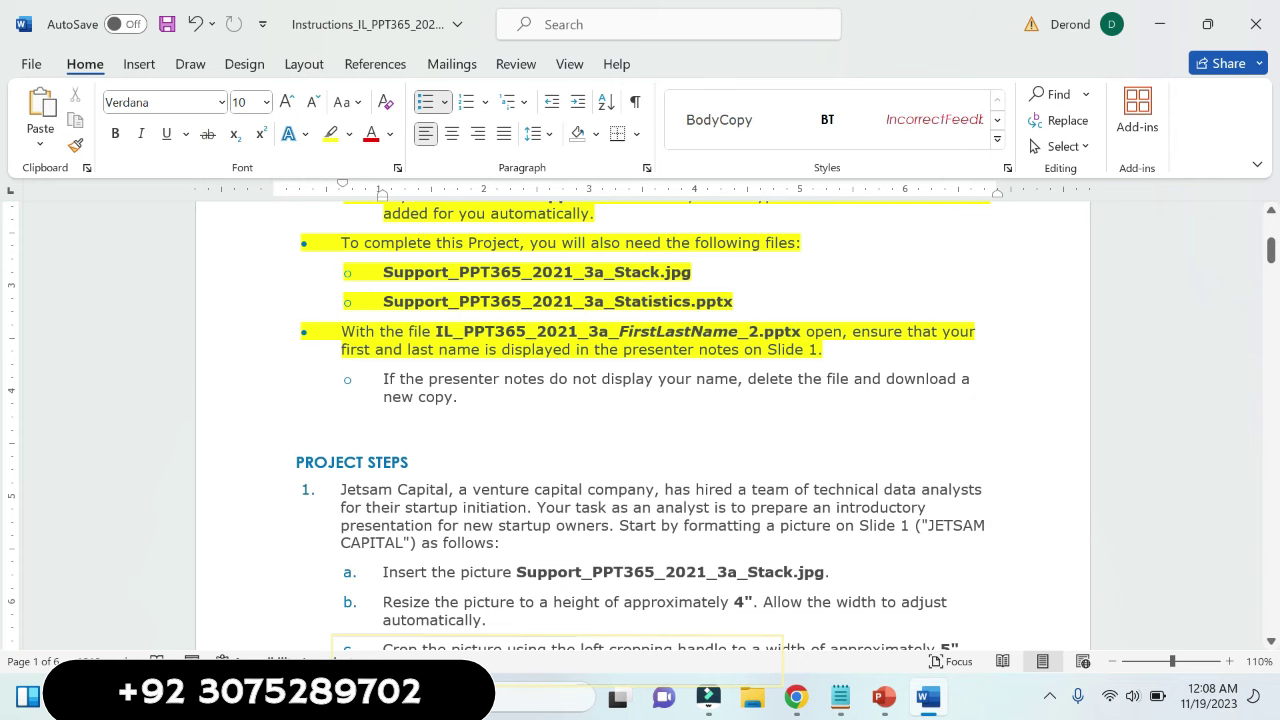
{"action": "triple_click", "coordinate": [400, 379]}
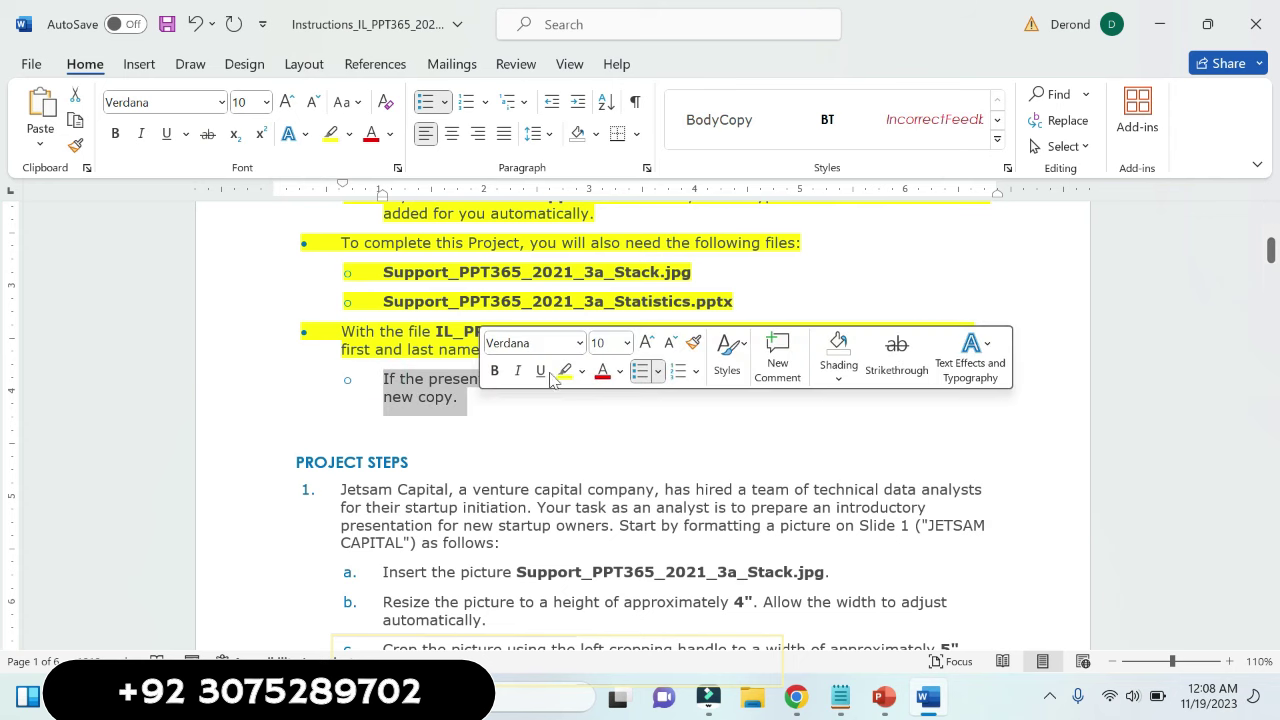
{"action": "left_click", "coordinate": [565, 367]}
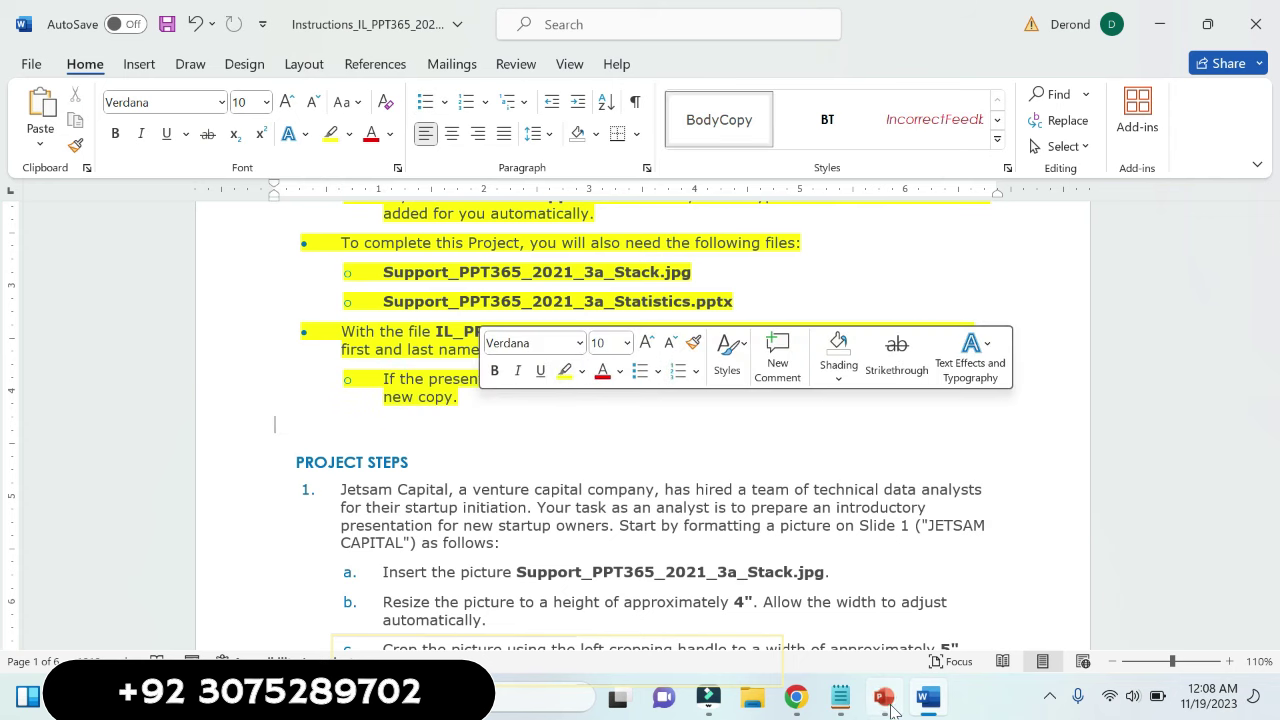
- Look over slide 2 (BASICS) and slide 1 (JETSAM CAPITAL) in PowerPoint
{"action": "left_click", "coordinate": [884, 697]}
{"action": "left_click", "coordinate": [118, 238]}
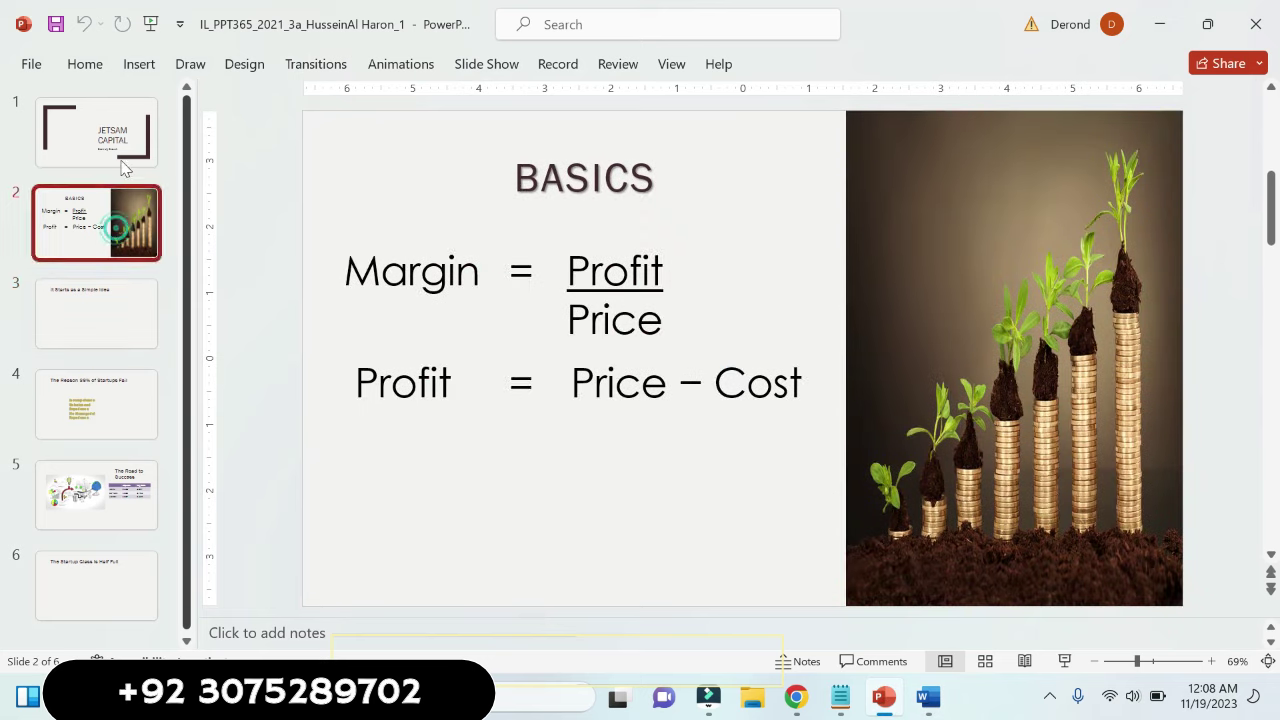
{"action": "left_click", "coordinate": [118, 133]}
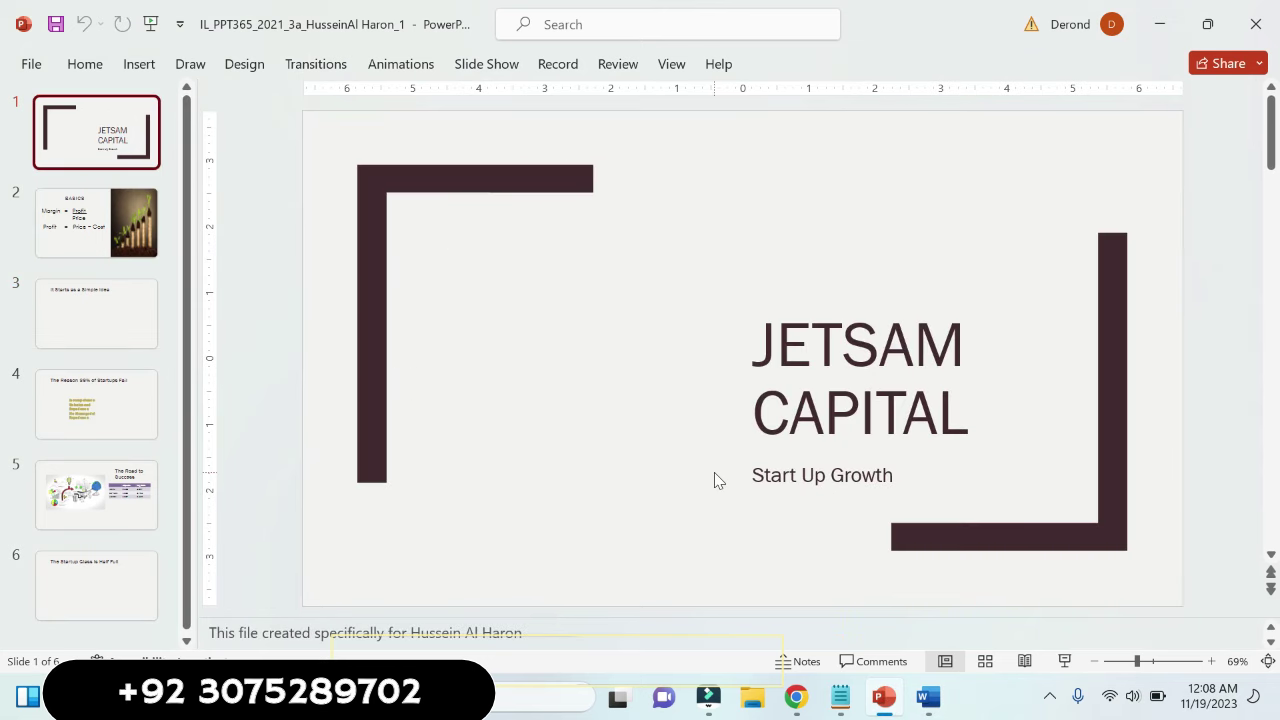
- Highlight the Project Step 1 introduction paragraph about the Slide 1 picture in yellow
{"action": "left_click", "coordinate": [886, 703]}
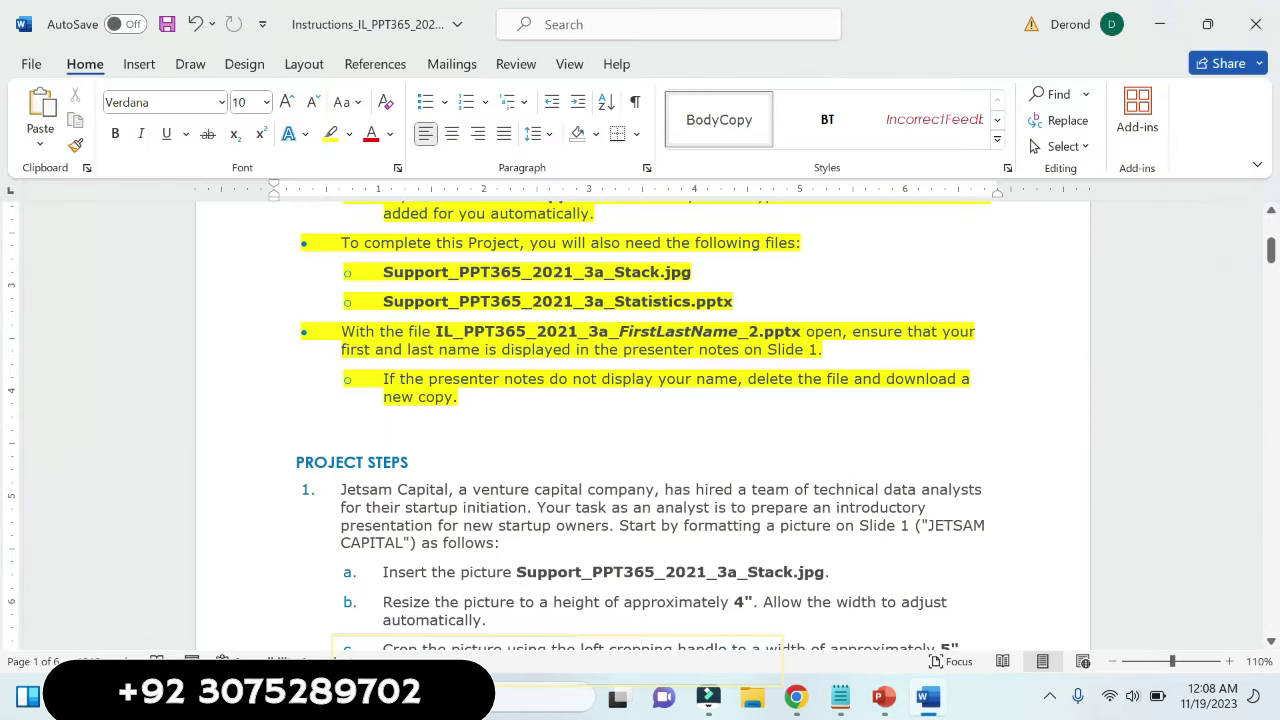
{"action": "left_click", "coordinate": [686, 489]}
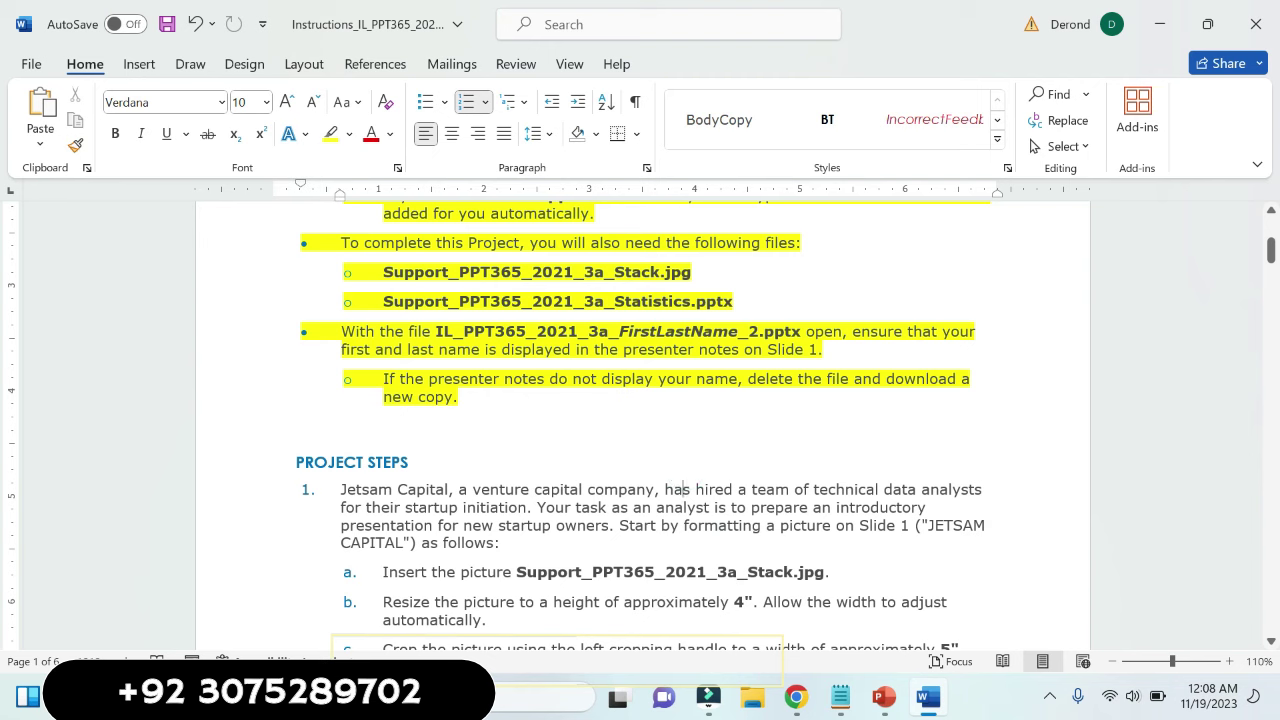
{"action": "left_click_drag", "start_coordinate": [340, 489], "coordinate": [514, 543]}
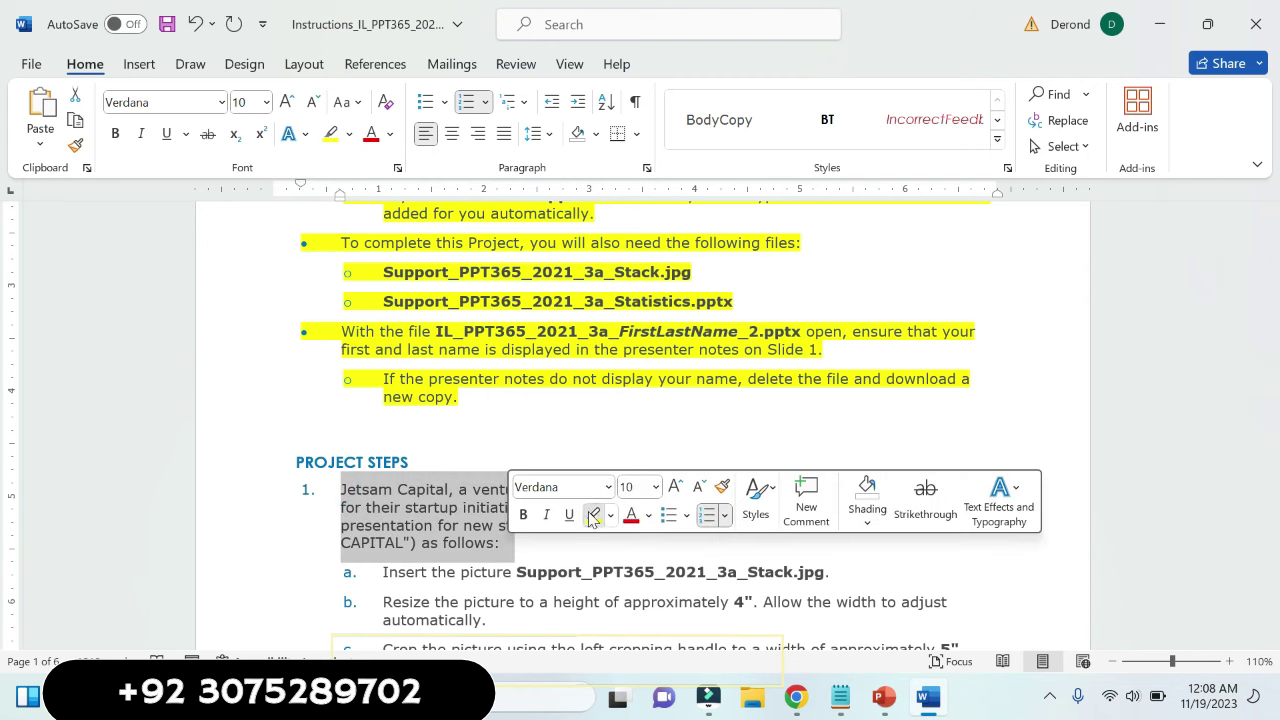
{"action": "left_click", "coordinate": [593, 515]}
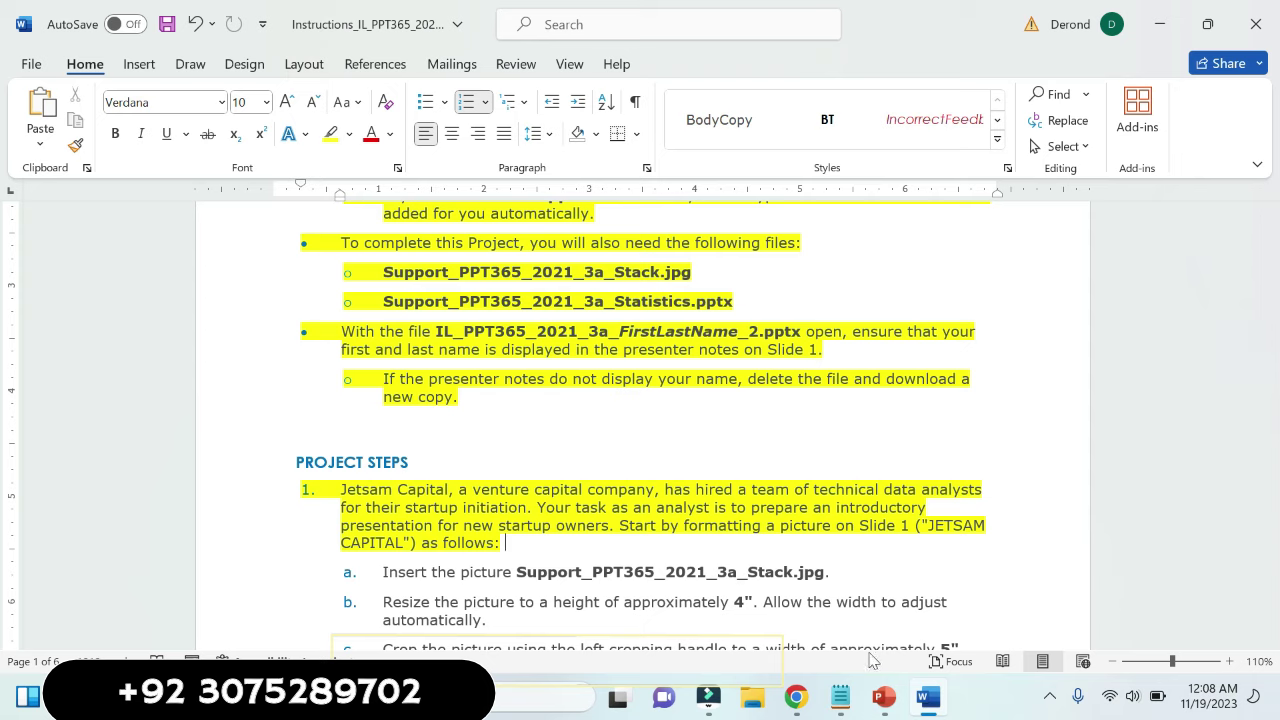
{"action": "left_click", "coordinate": [928, 700]}
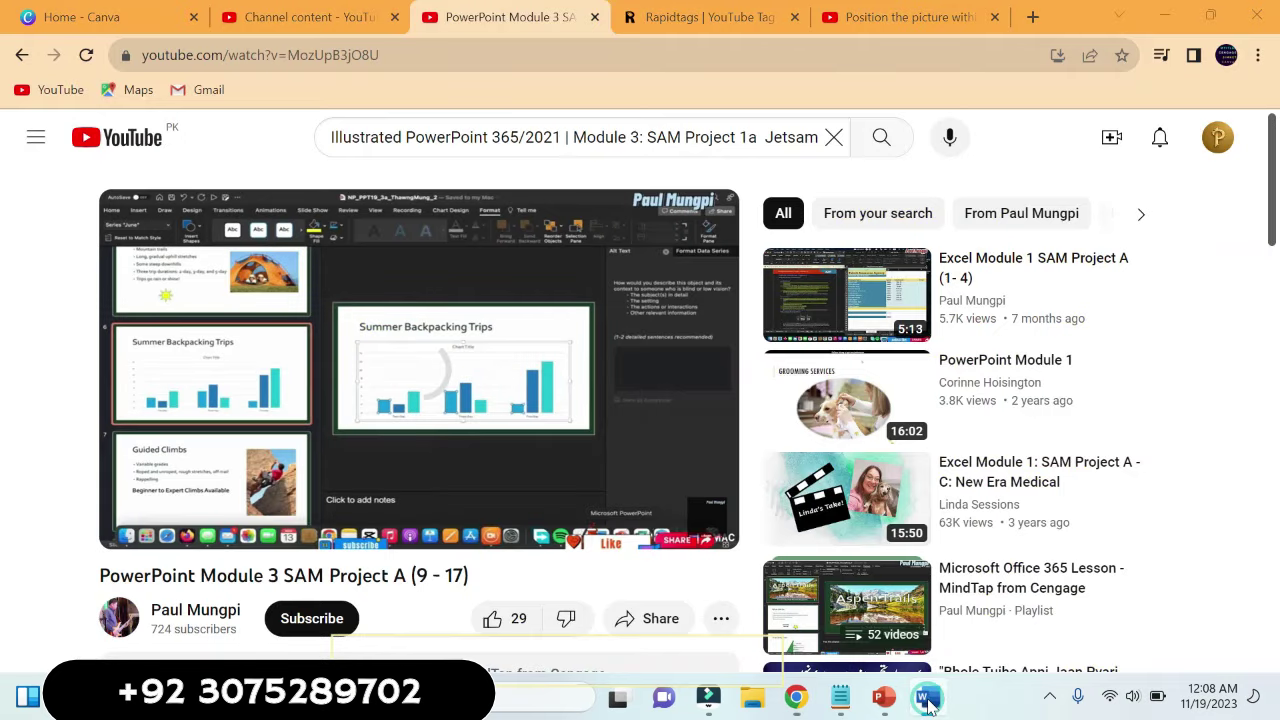
{"action": "left_click", "coordinate": [928, 700]}
- Scroll to the step 1 substeps and highlight instruction a in yellow
{"action": "left_click", "coordinate": [1277, 487]}
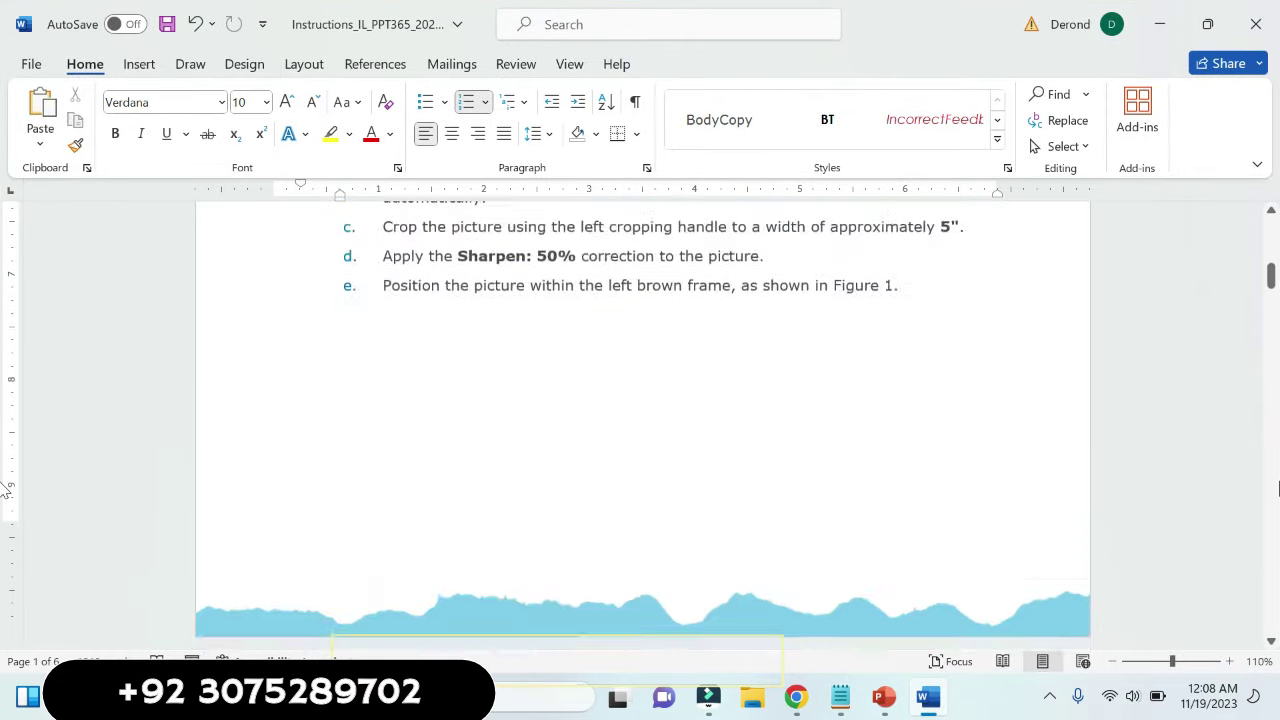
{"action": "left_click_drag", "start_coordinate": [1277, 487], "coordinate": [1277, 593]}
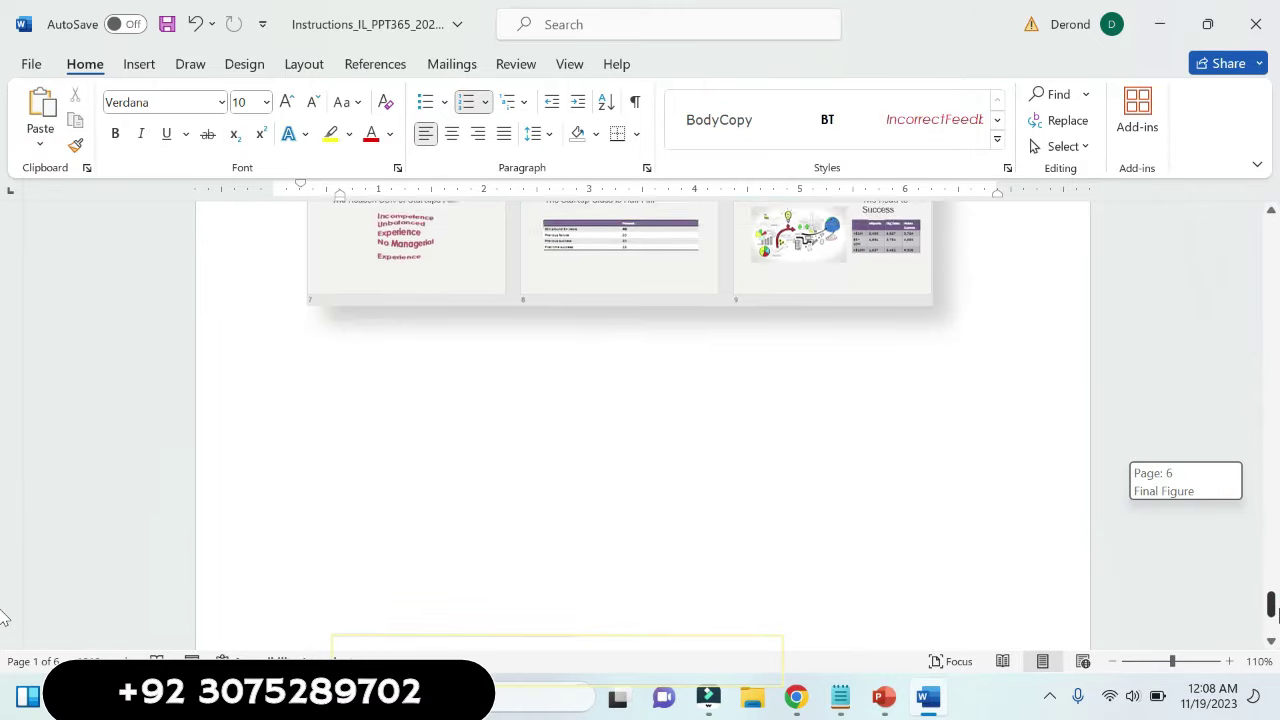
{"action": "left_click_drag", "start_coordinate": [3, 598], "coordinate": [3, 588]}
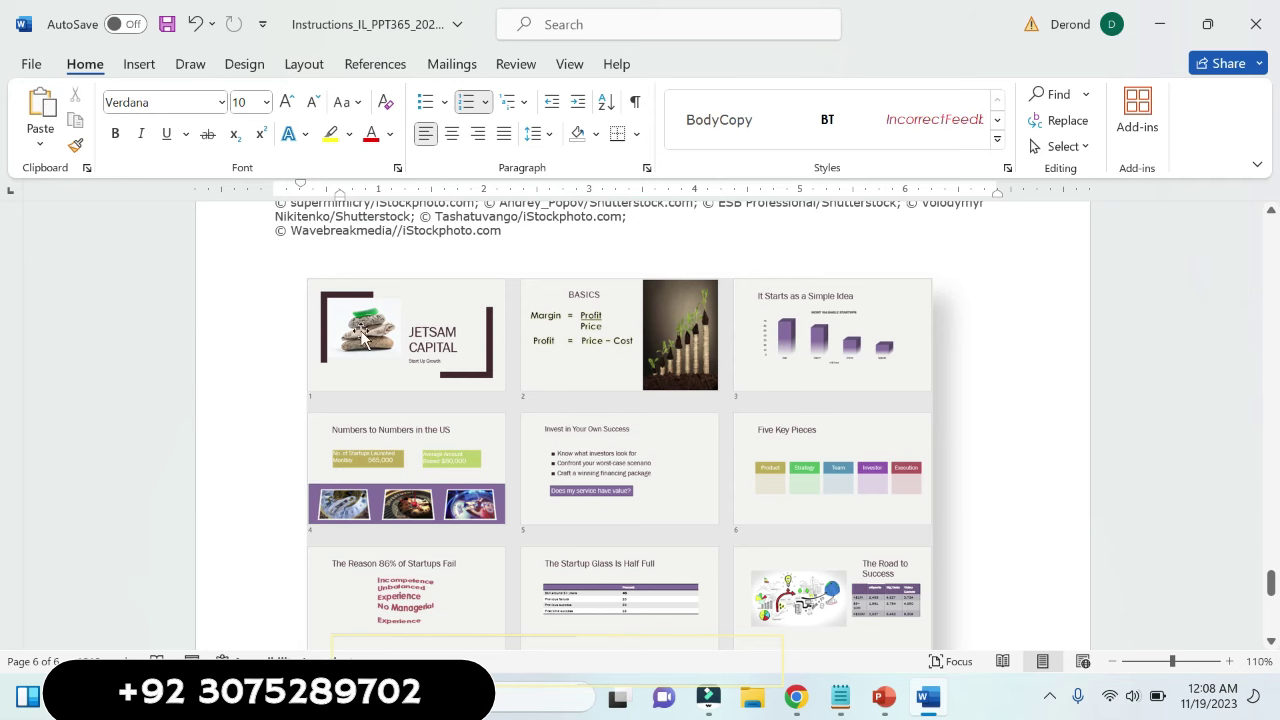
{"action": "left_click_drag", "start_coordinate": [1272, 583], "coordinate": [1272, 307]}
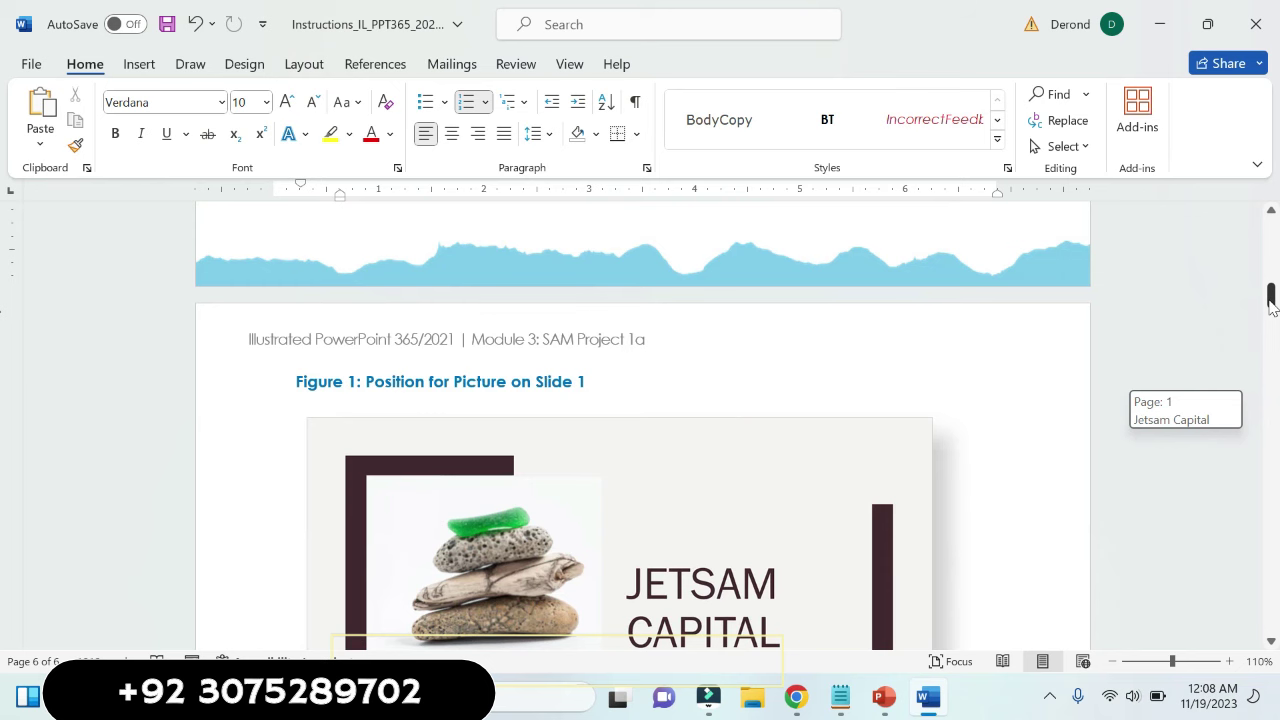
{"action": "mouse_move", "coordinate": [1272, 307]}
{"action": "left_mouse_down"}
{"action": "mouse_move", "coordinate": [1272, 320]}
{"action": "mouse_move", "coordinate": [1268, 255]}
{"action": "mouse_move", "coordinate": [1268, 277]}
{"action": "left_mouse_up"}
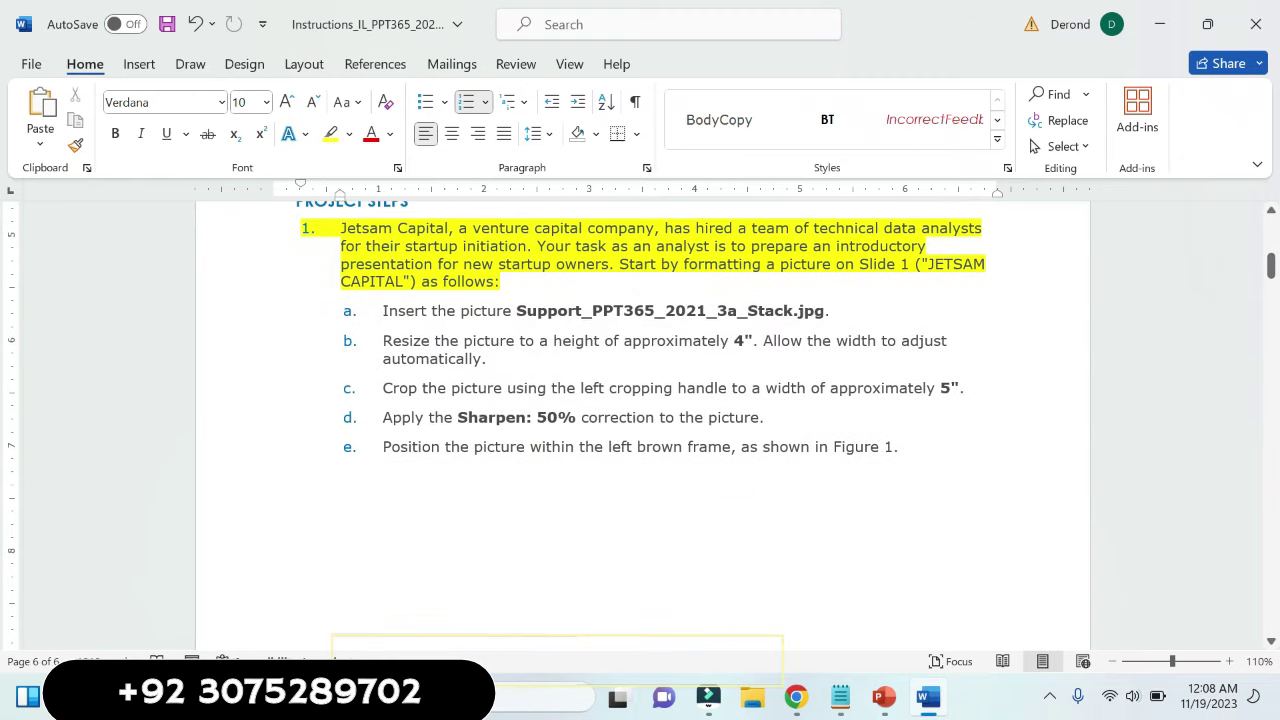
{"action": "left_click_drag", "start_coordinate": [382, 311], "coordinate": [696, 311]}
{"action": "left_click_drag", "start_coordinate": [388, 311], "coordinate": [780, 311]}
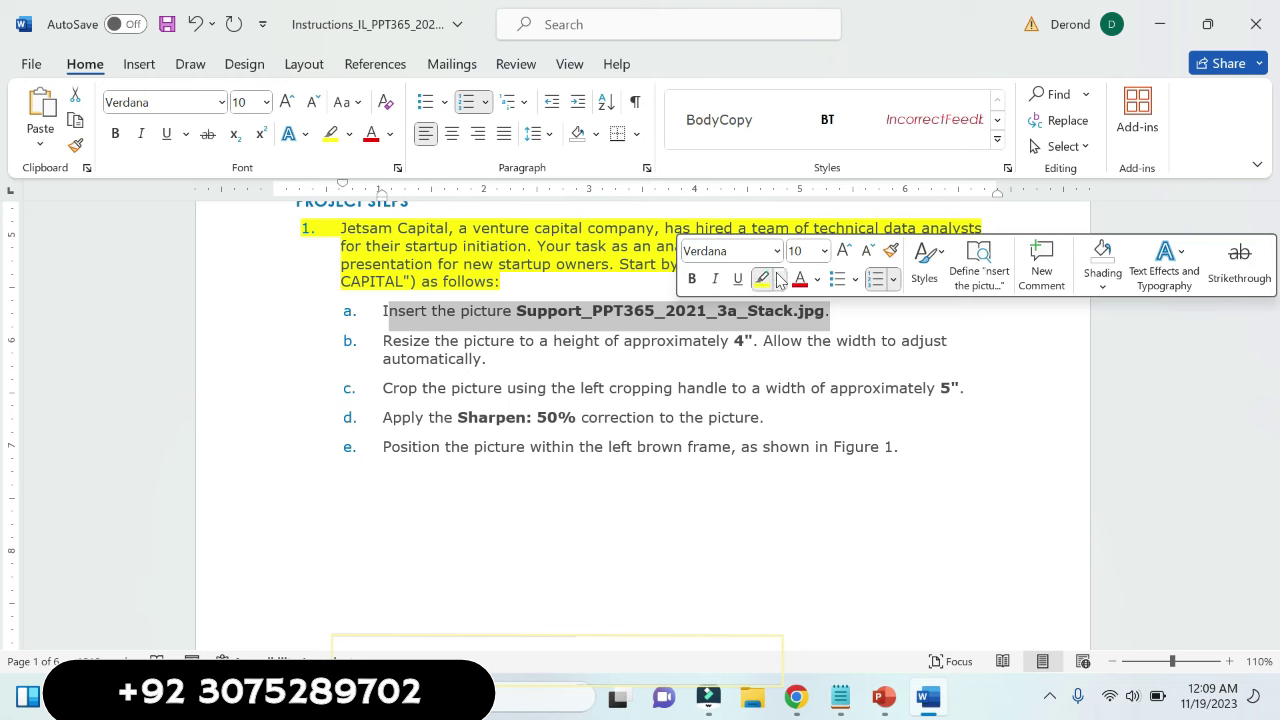
{"action": "left_click", "coordinate": [779, 280]}
{"action": "left_click", "coordinate": [779, 280]}
{"action": "left_click", "coordinate": [763, 280]}
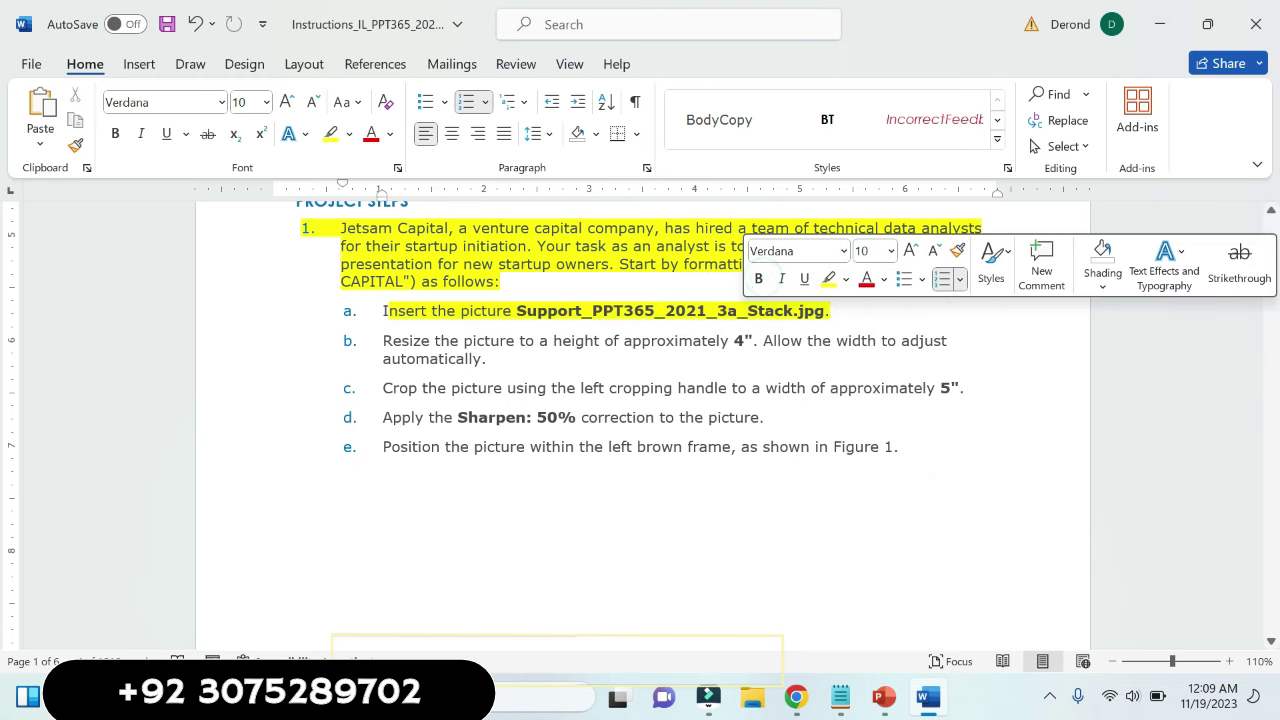
- Highlight the file name Support_PPT365_2021_3a_Stack.jpg in cyan
{"action": "left_click_drag", "start_coordinate": [517, 311], "coordinate": [818, 313]}
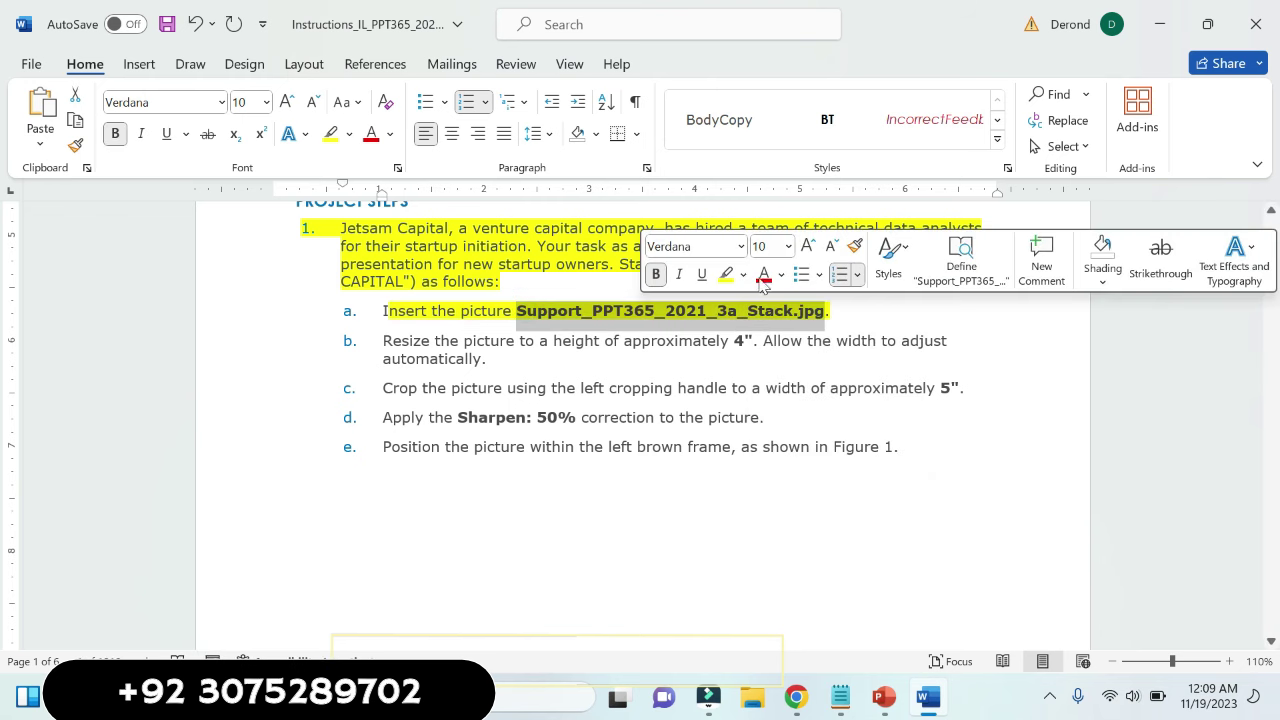
{"action": "left_click", "coordinate": [743, 275]}
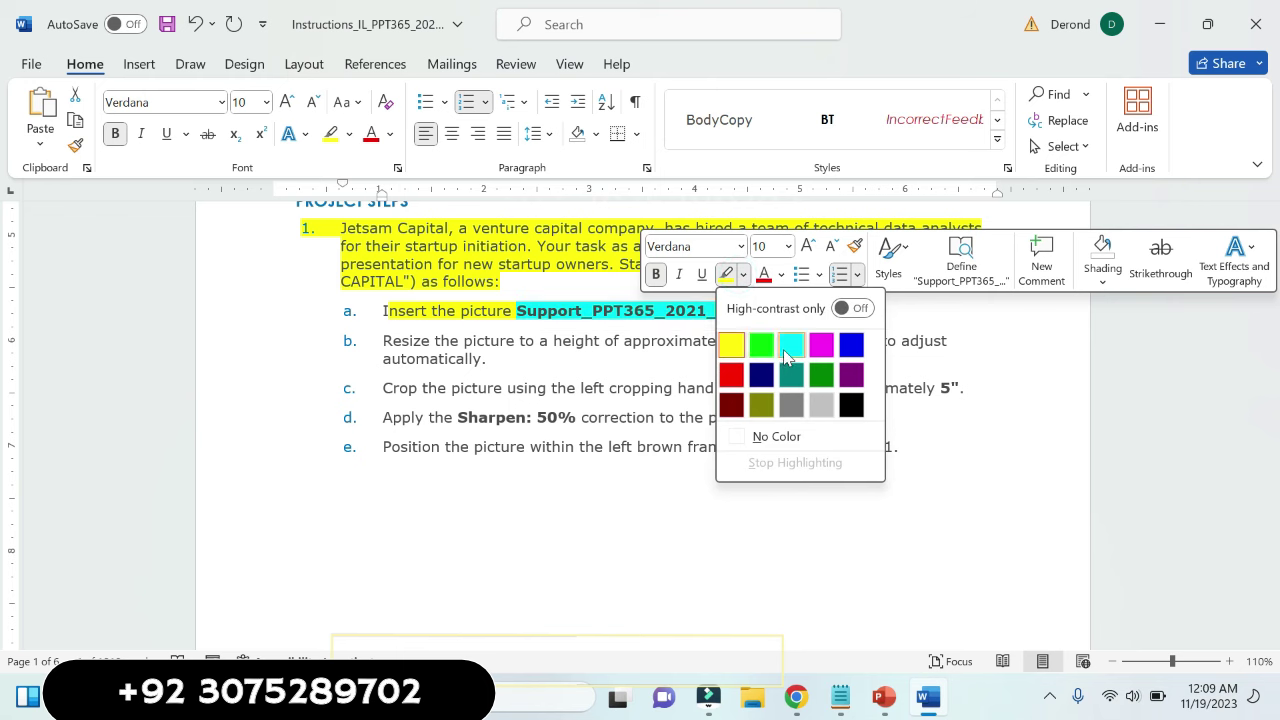
{"action": "left_click", "coordinate": [788, 347]}
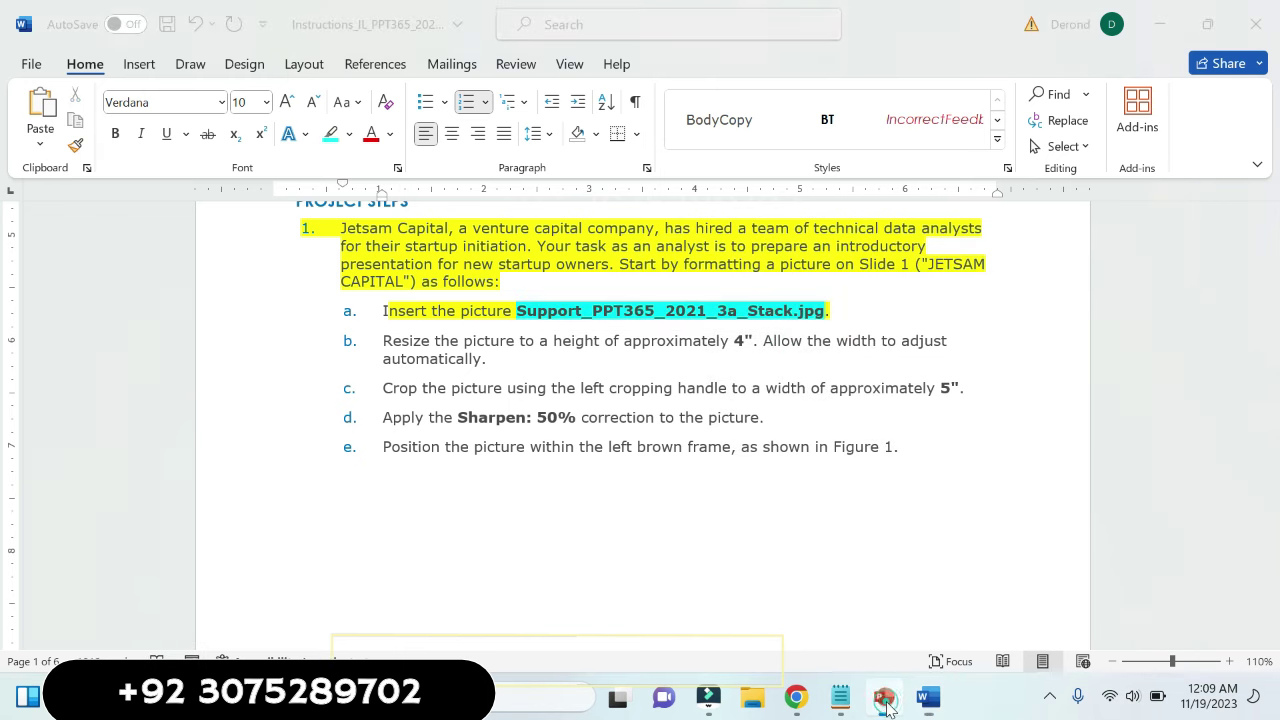
- In PowerPoint, open the Insert Picture dialog via Insert > Pictures > This Device
{"action": "mouse_move", "coordinate": [884, 697]}
{"action": "left_click", "coordinate": [818, 672]}
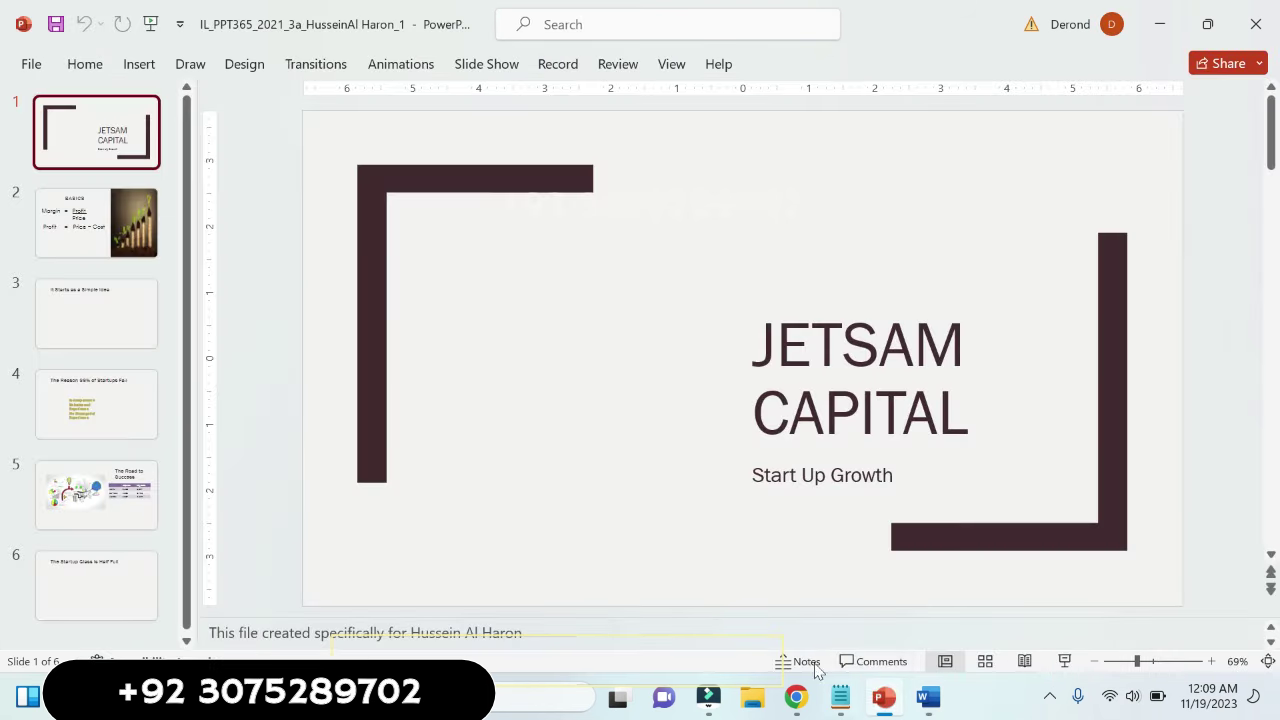
{"action": "left_click", "coordinate": [80, 66]}
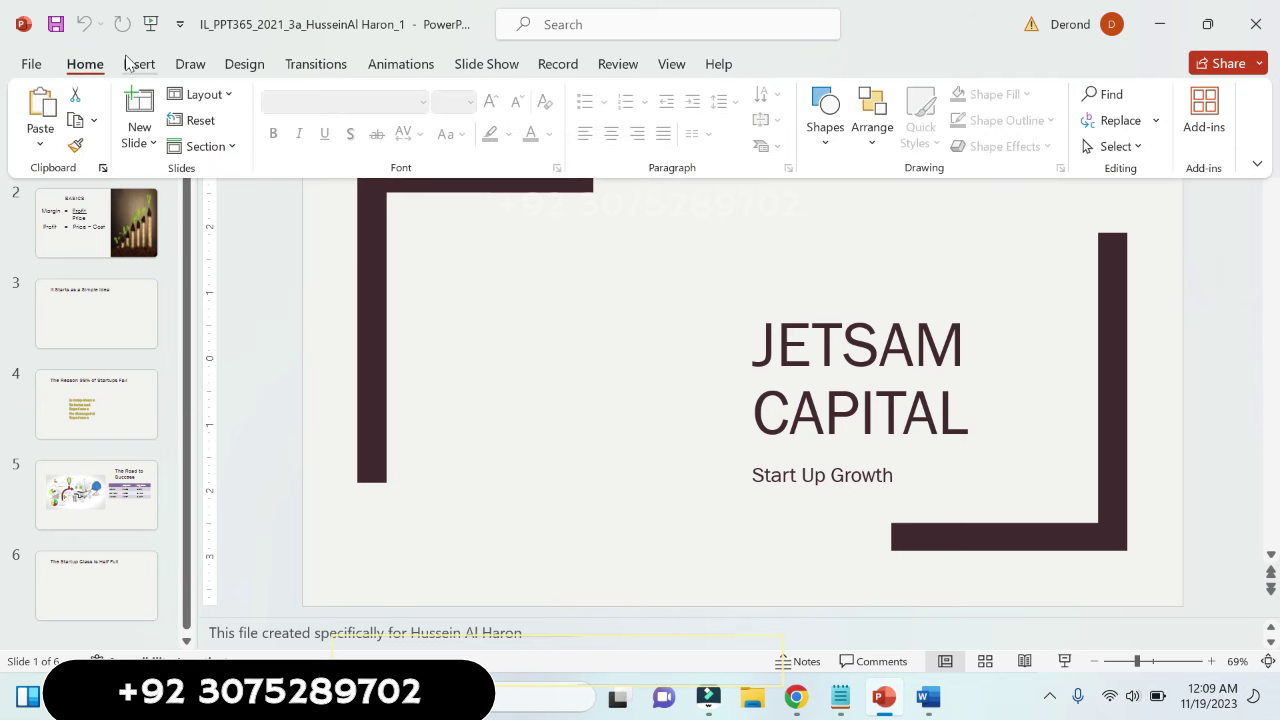
{"action": "left_click", "coordinate": [135, 63]}
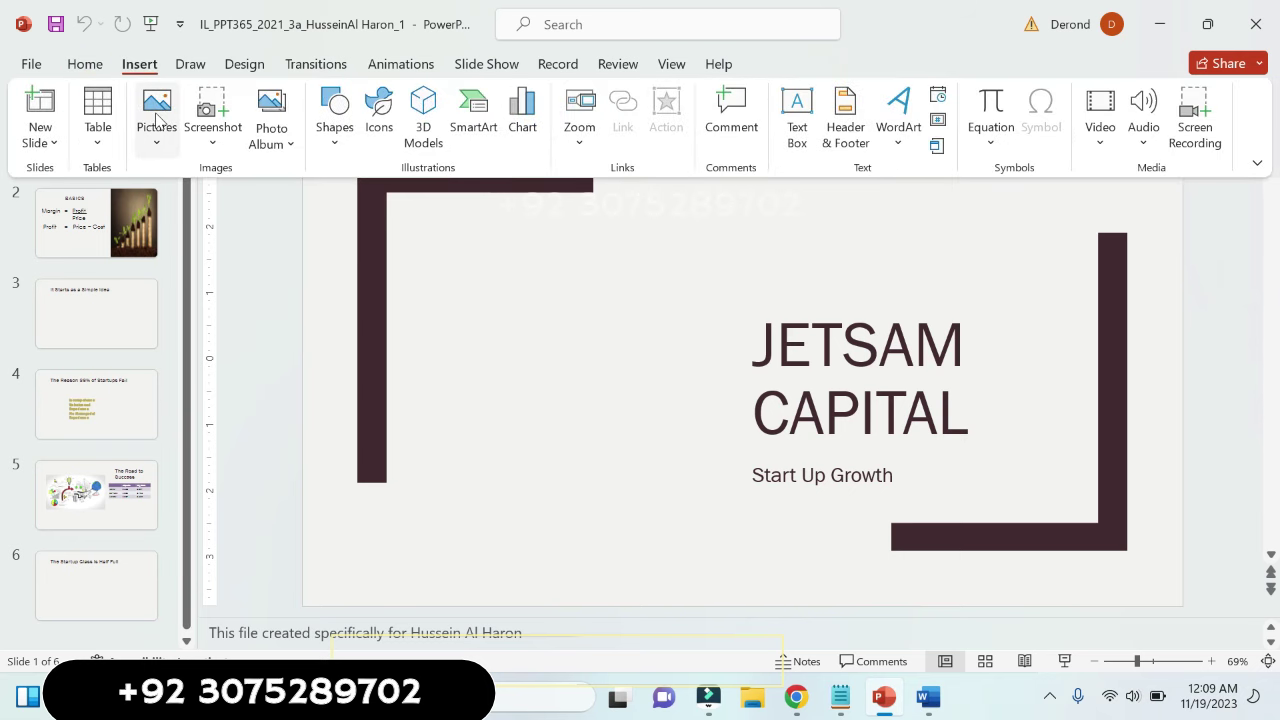
{"action": "left_click", "coordinate": [156, 118]}
{"action": "left_click", "coordinate": [191, 206]}
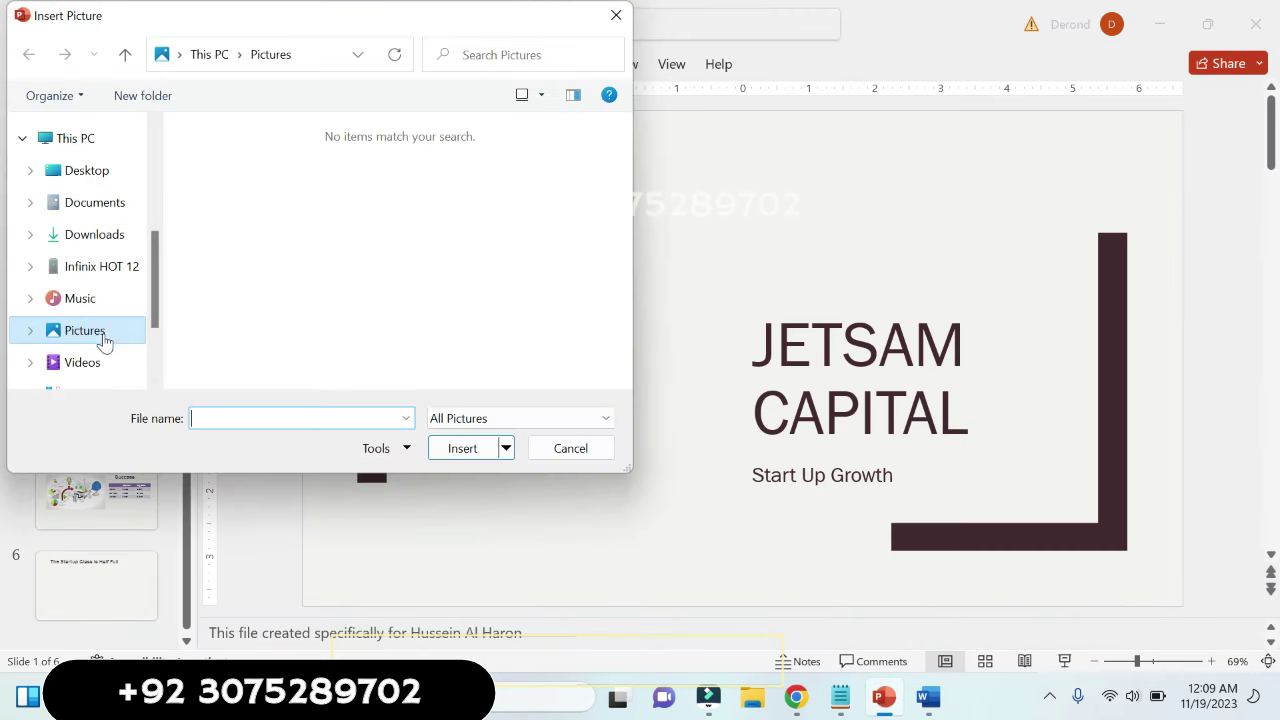
- Insert Support_PPT365_2021_3a_Stack from E:\simnet\power point module 1\IL_PPT365_2021_3a onto slide 1
{"action": "scroll", "coordinate": [145, 366], "scroll_direction": "down", "scroll_amount": 2}
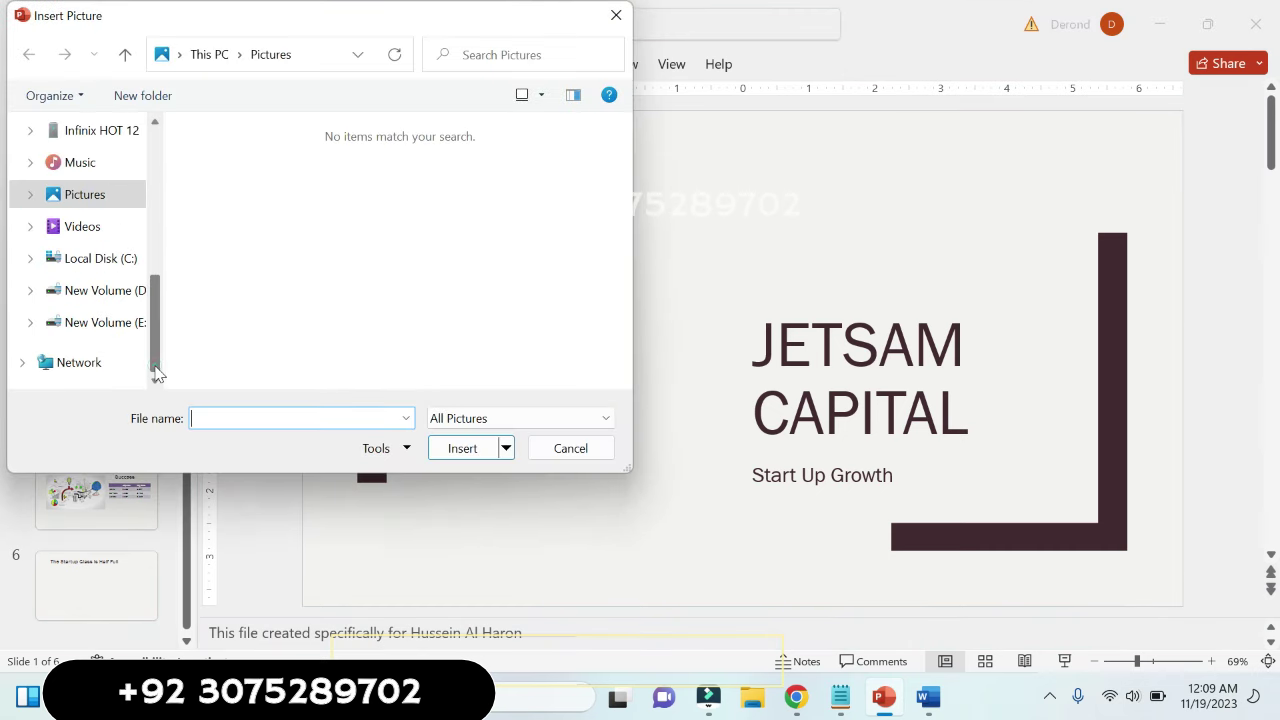
{"action": "left_click", "coordinate": [115, 325]}
{"action": "left_click", "coordinate": [300, 330]}
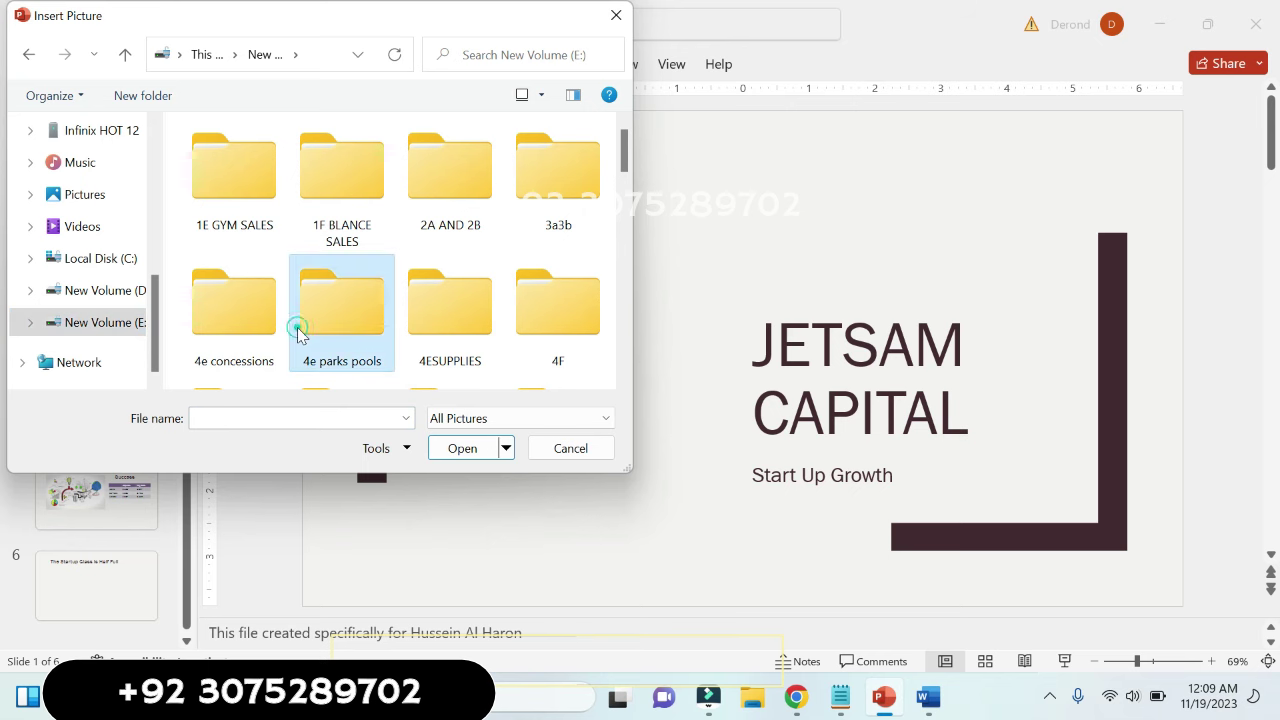
{"action": "scroll", "coordinate": [297, 327], "scroll_direction": "down", "scroll_amount": 2}
{"action": "scroll", "coordinate": [297, 327], "scroll_direction": "down", "scroll_amount": 5}
{"action": "scroll", "coordinate": [297, 327], "scroll_direction": "down", "scroll_amount": 5}
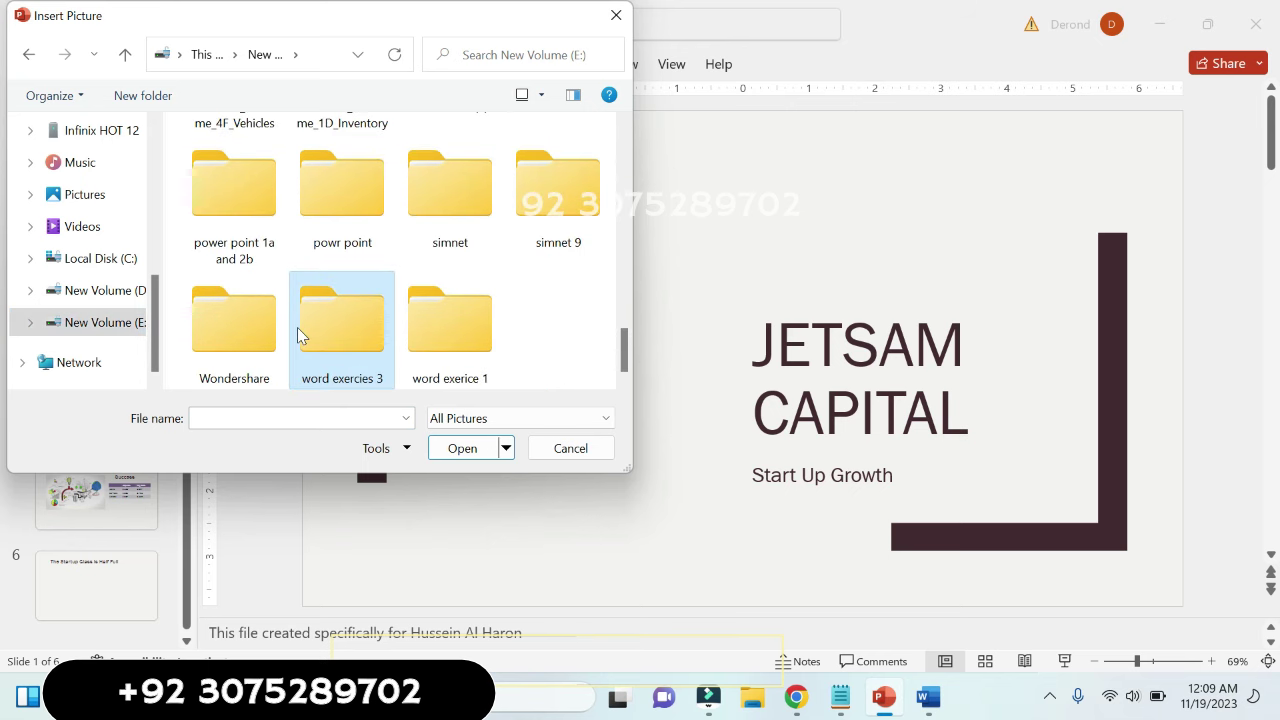
{"action": "double_click", "coordinate": [402, 252]}
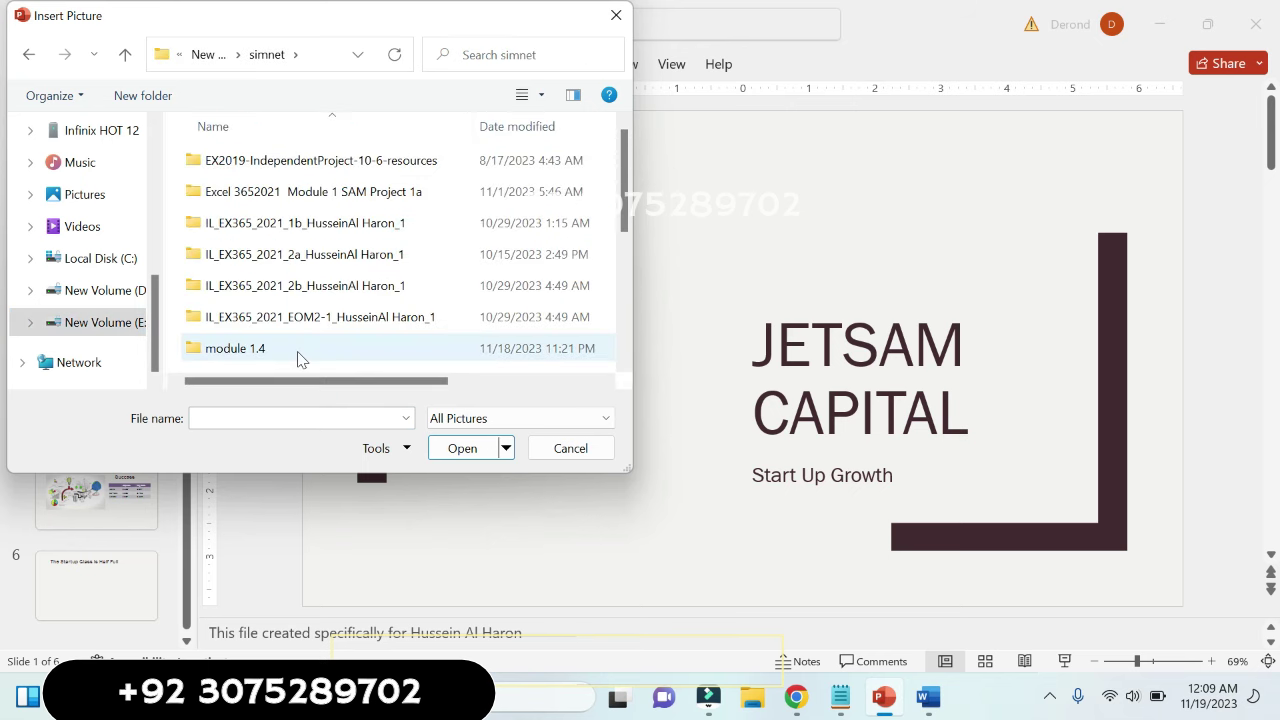
{"action": "scroll", "coordinate": [297, 358], "scroll_direction": "down", "scroll_amount": 1}
{"action": "scroll", "coordinate": [297, 358], "scroll_direction": "down", "scroll_amount": 1}
{"action": "scroll", "coordinate": [297, 358], "scroll_direction": "down", "scroll_amount": 1}
{"action": "scroll", "coordinate": [297, 358], "scroll_direction": "down", "scroll_amount": 1}
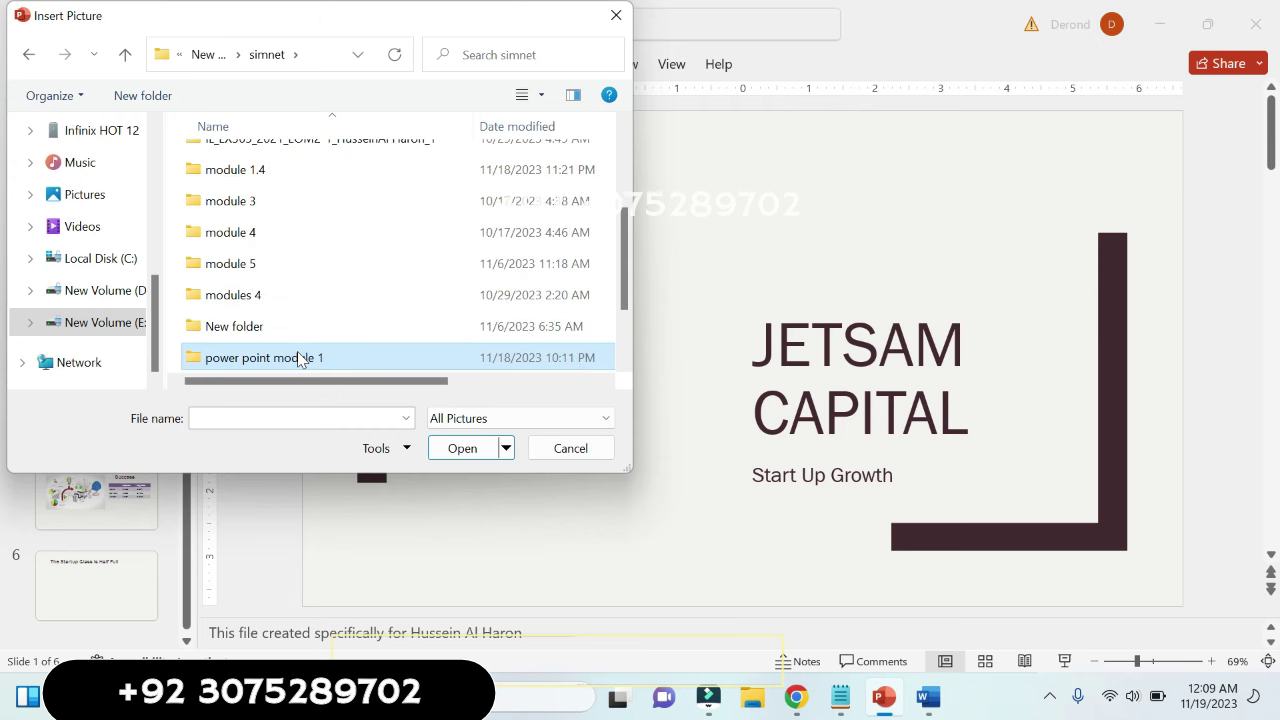
{"action": "double_click", "coordinate": [297, 358]}
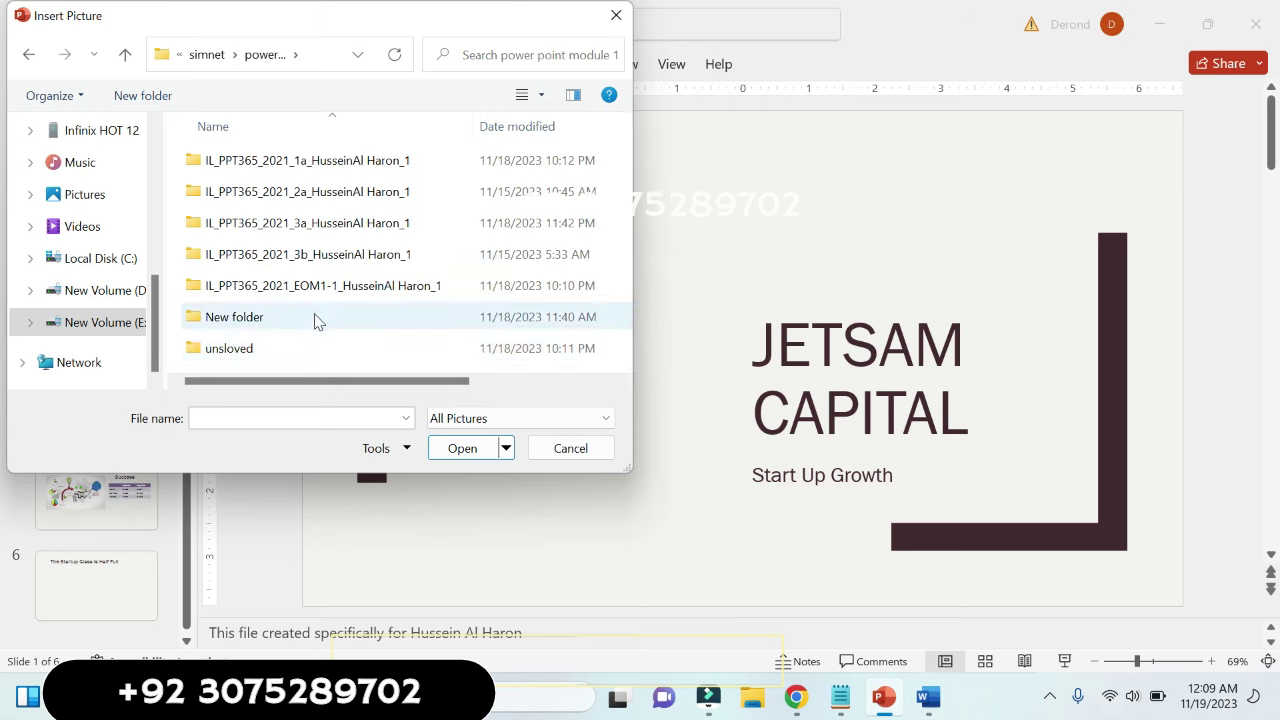
{"action": "double_click", "coordinate": [385, 223]}
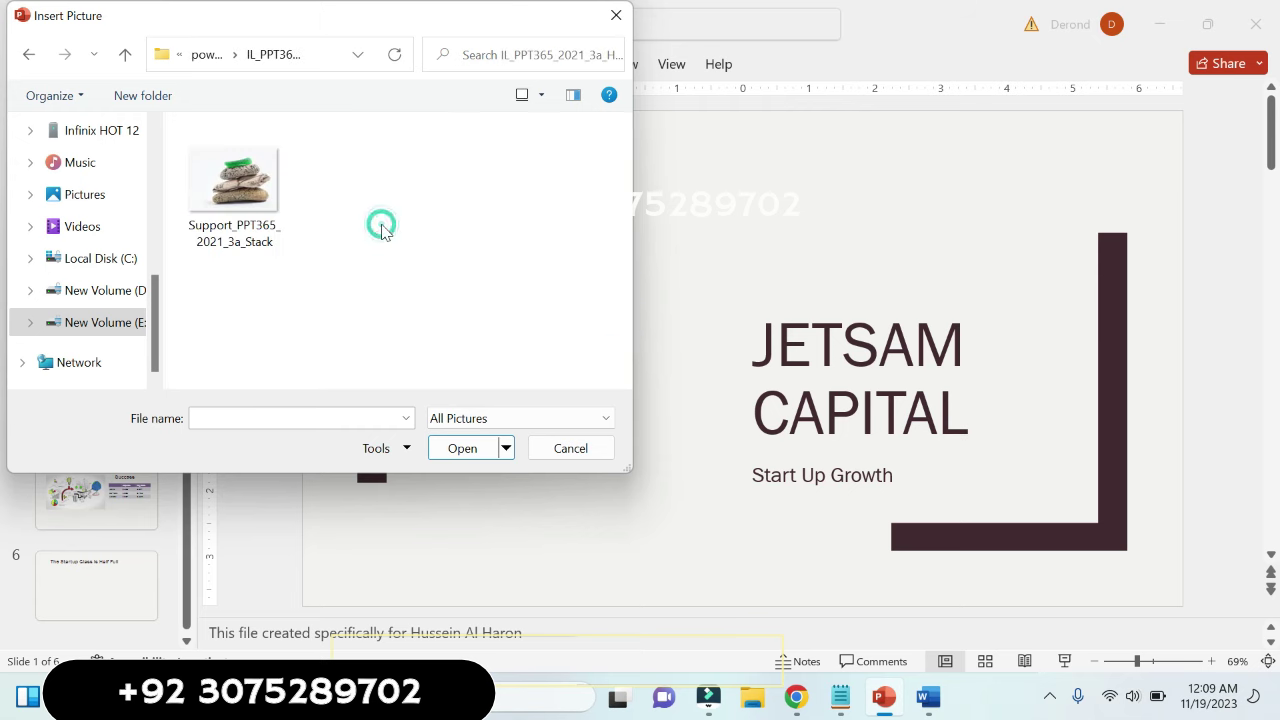
{"action": "left_click", "coordinate": [228, 192]}
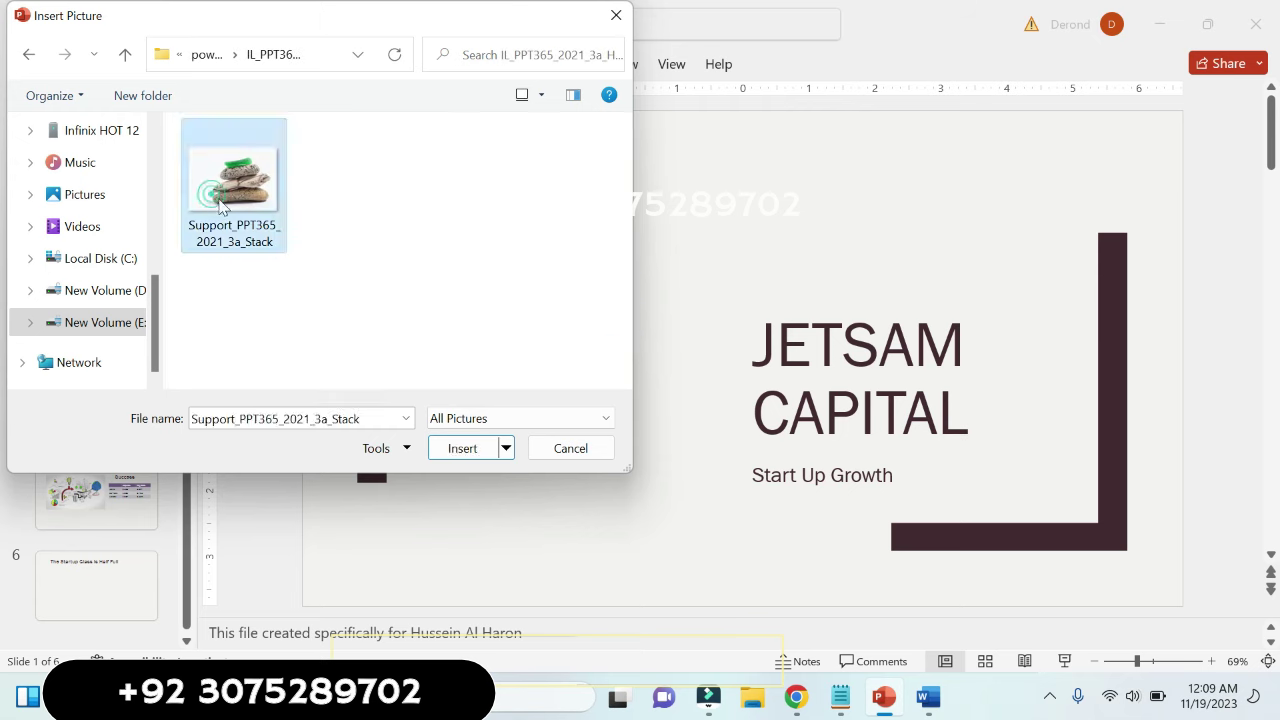
{"action": "left_click", "coordinate": [463, 449]}
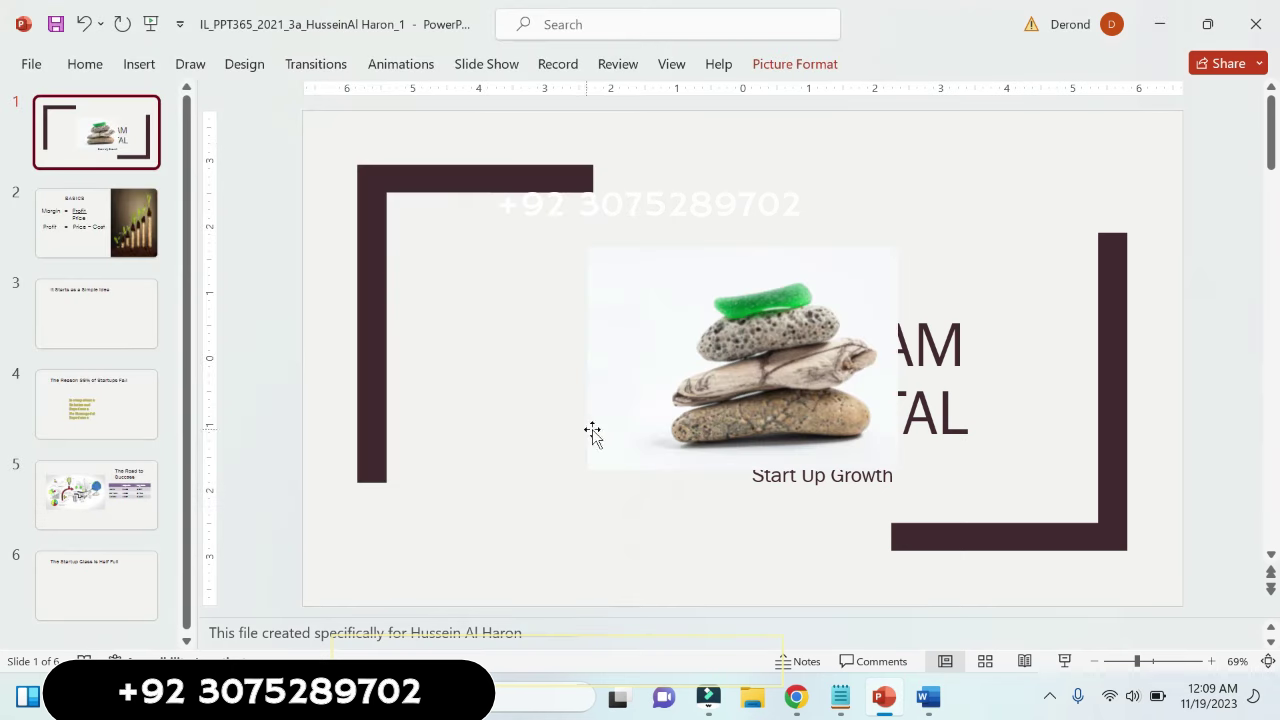
- Highlight instruction b in yellow
{"action": "left_click", "coordinate": [928, 697]}
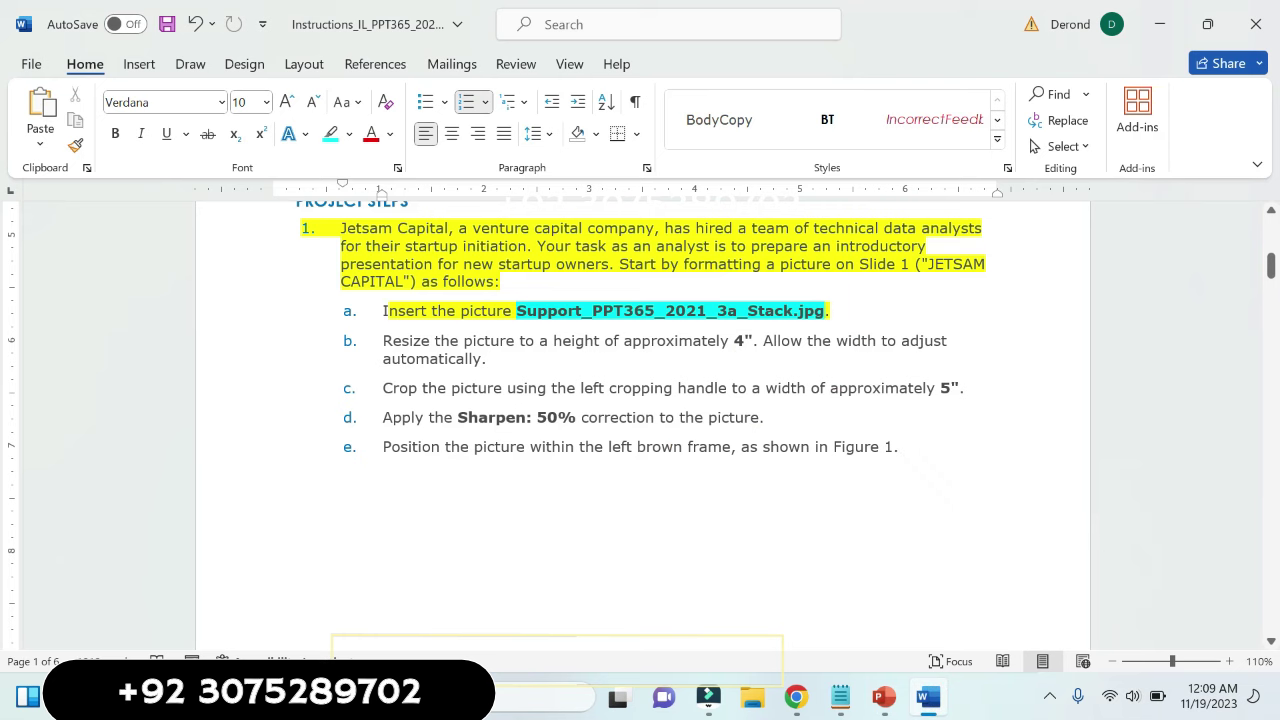
{"action": "triple_click", "coordinate": [381, 340]}
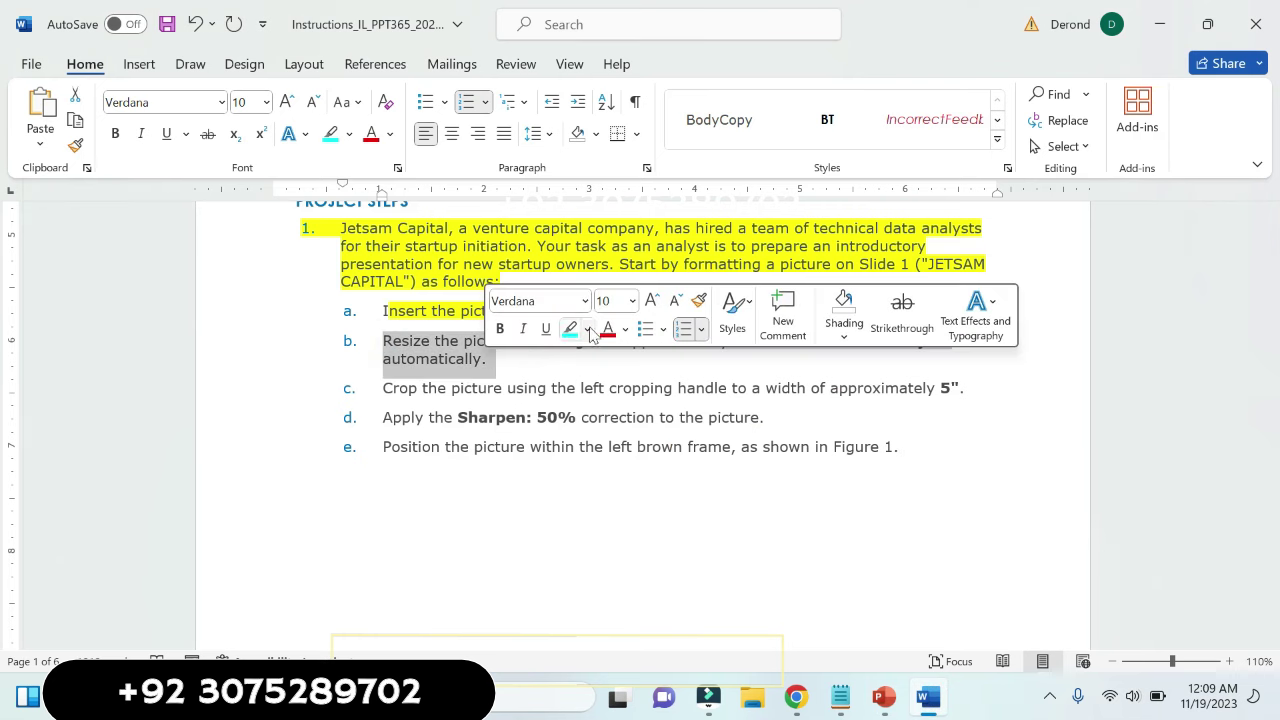
{"action": "left_click", "coordinate": [592, 329]}
{"action": "left_click", "coordinate": [576, 397]}
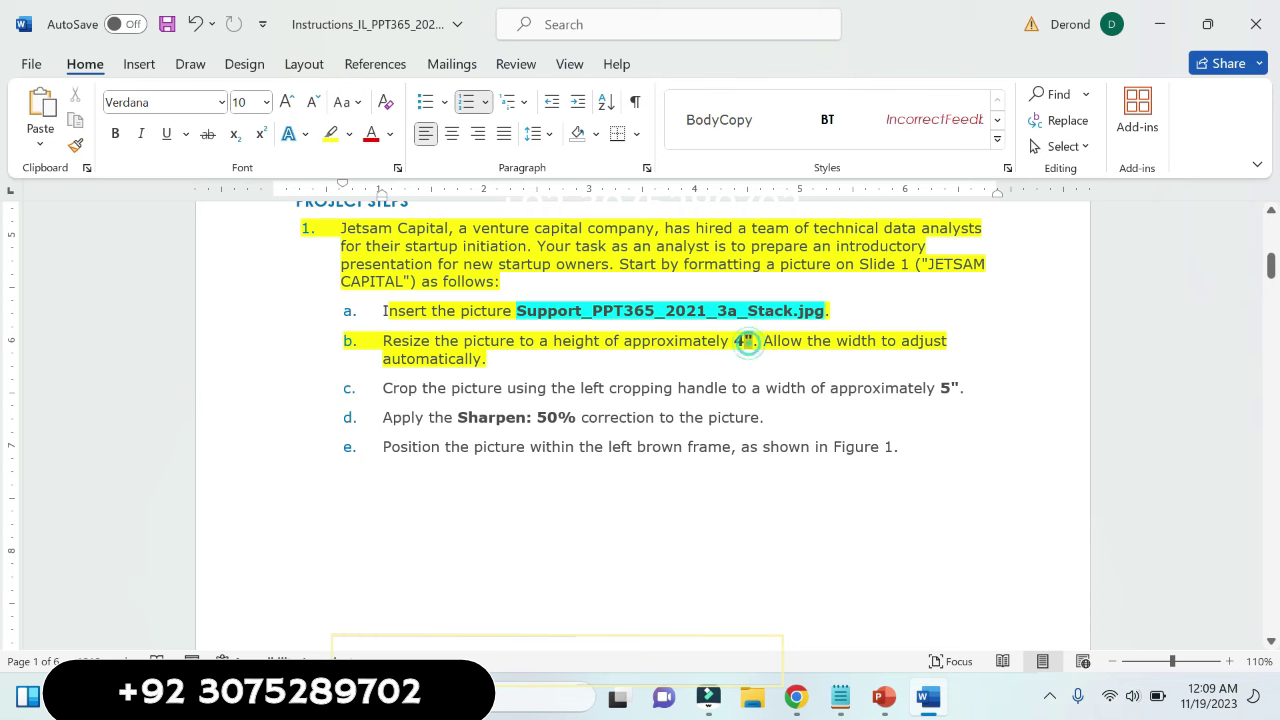
- Highlight 4" and 'Resize the picture' in instruction b turquoise
{"action": "double_click", "coordinate": [745, 340]}
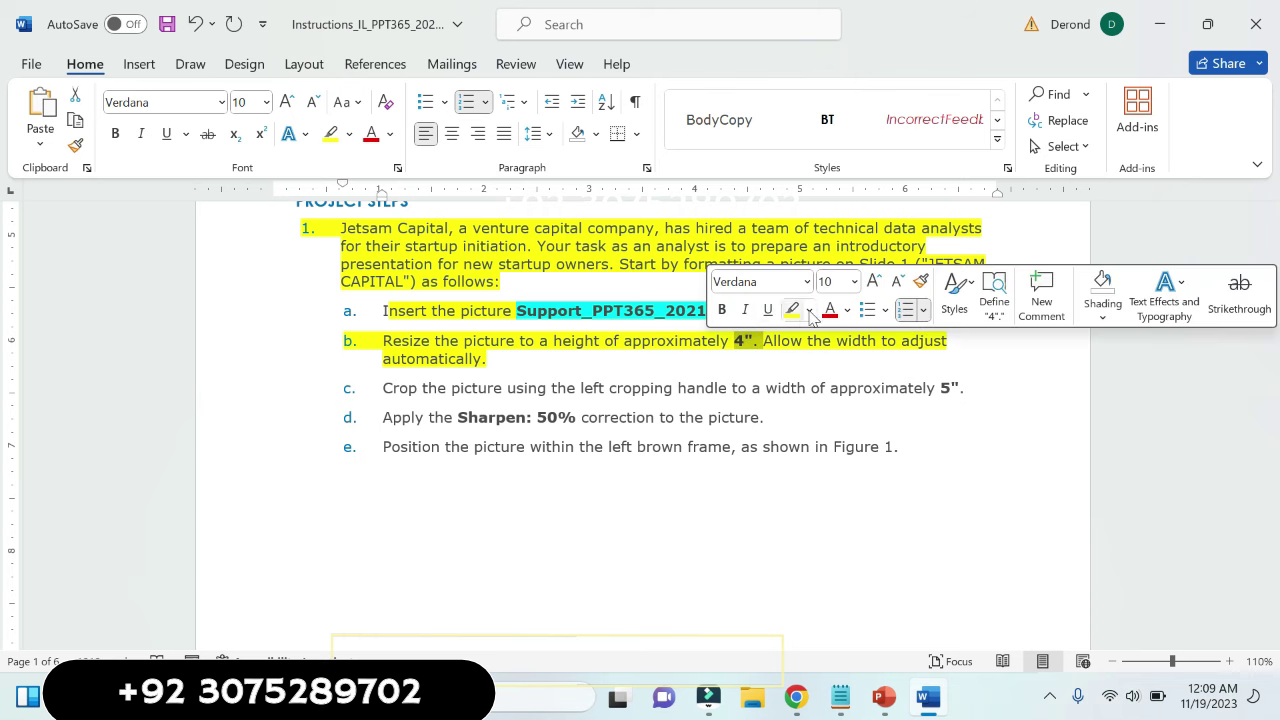
{"action": "left_click", "coordinate": [810, 312]}
{"action": "left_click", "coordinate": [848, 372]}
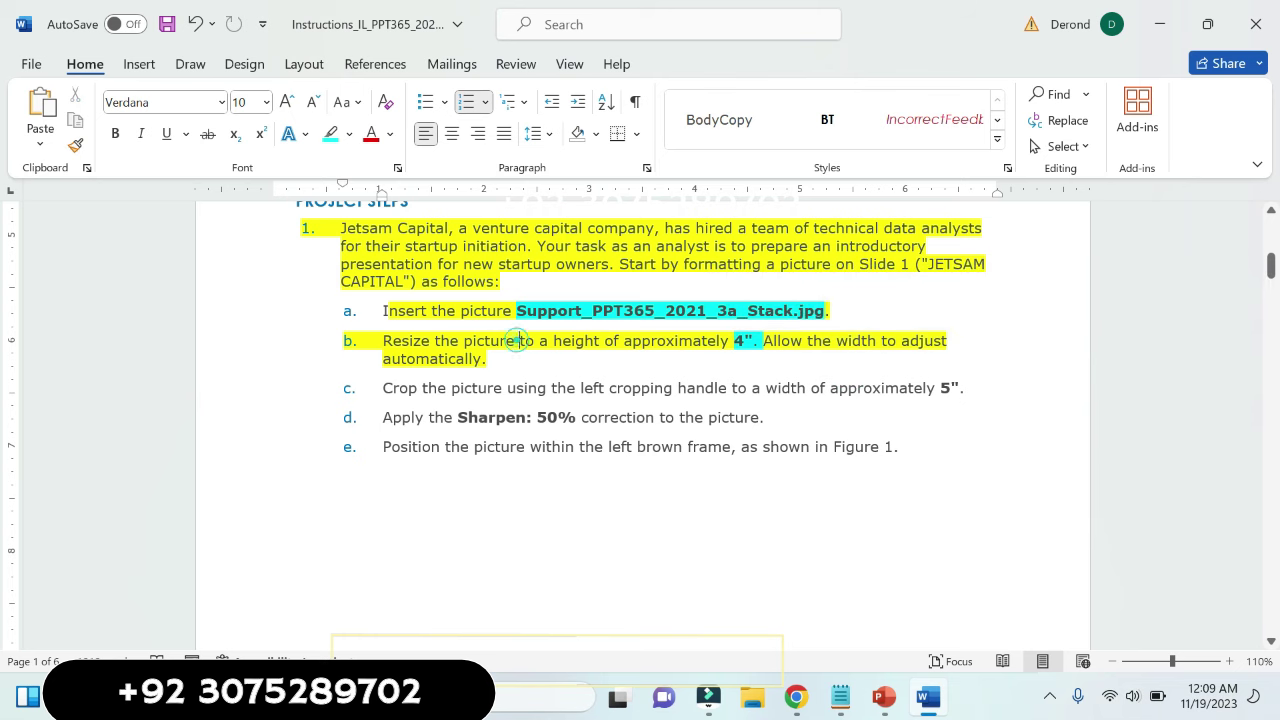
{"action": "left_click_drag", "start_coordinate": [516, 340], "coordinate": [383, 340]}
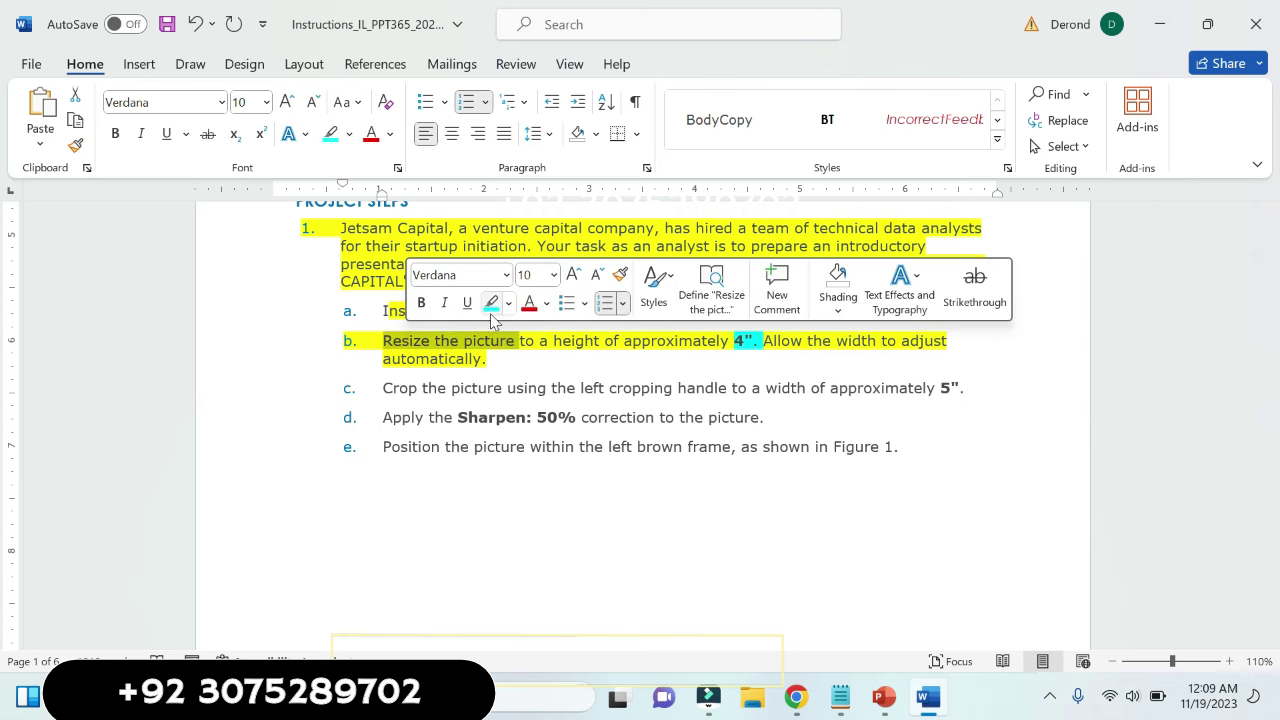
{"action": "left_click", "coordinate": [491, 303]}
{"action": "left_click", "coordinate": [615, 359]}
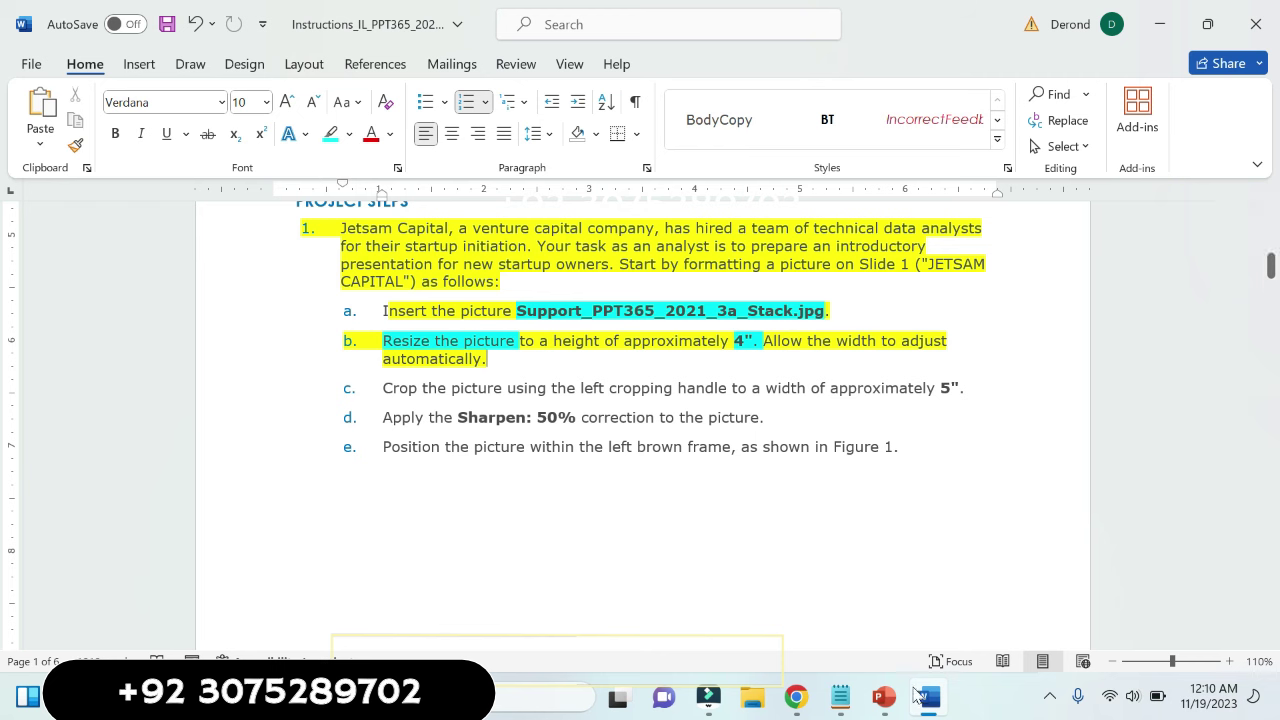
{"action": "left_click", "coordinate": [884, 698]}
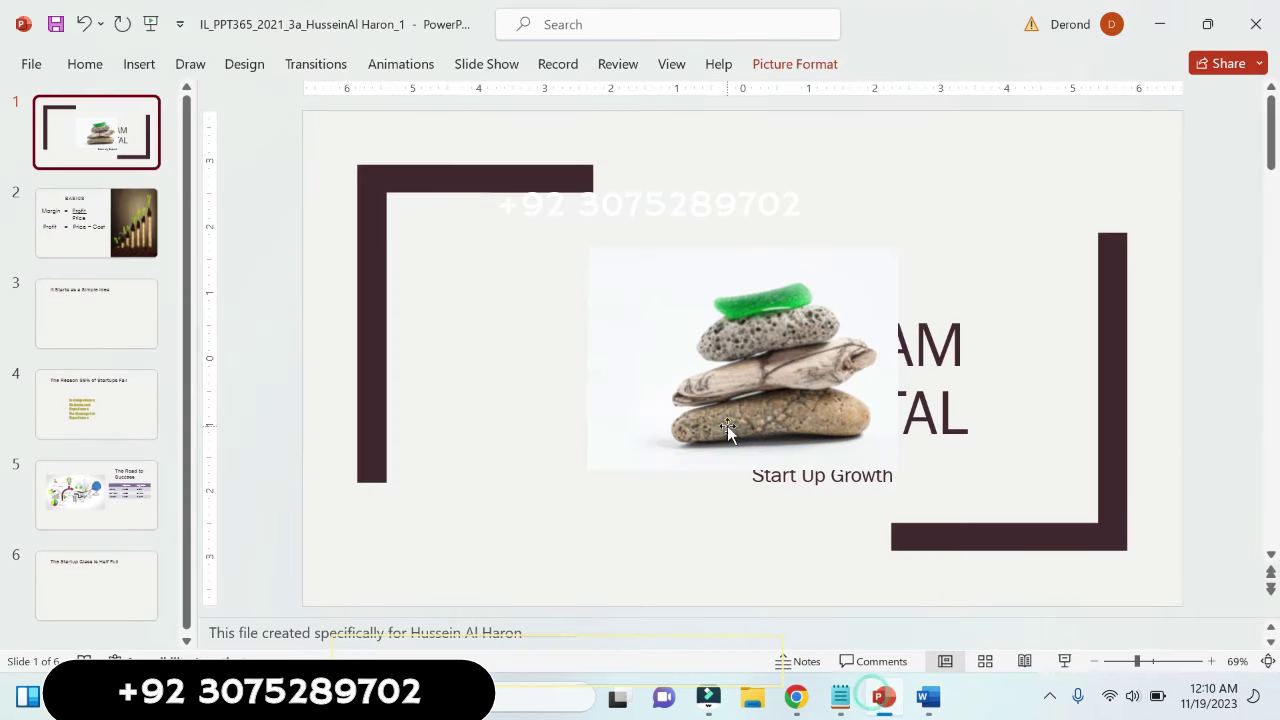
- Set the slide 1 picture's Shape Height to 4", making it 5.56" wide
{"action": "left_click", "coordinate": [787, 63]}
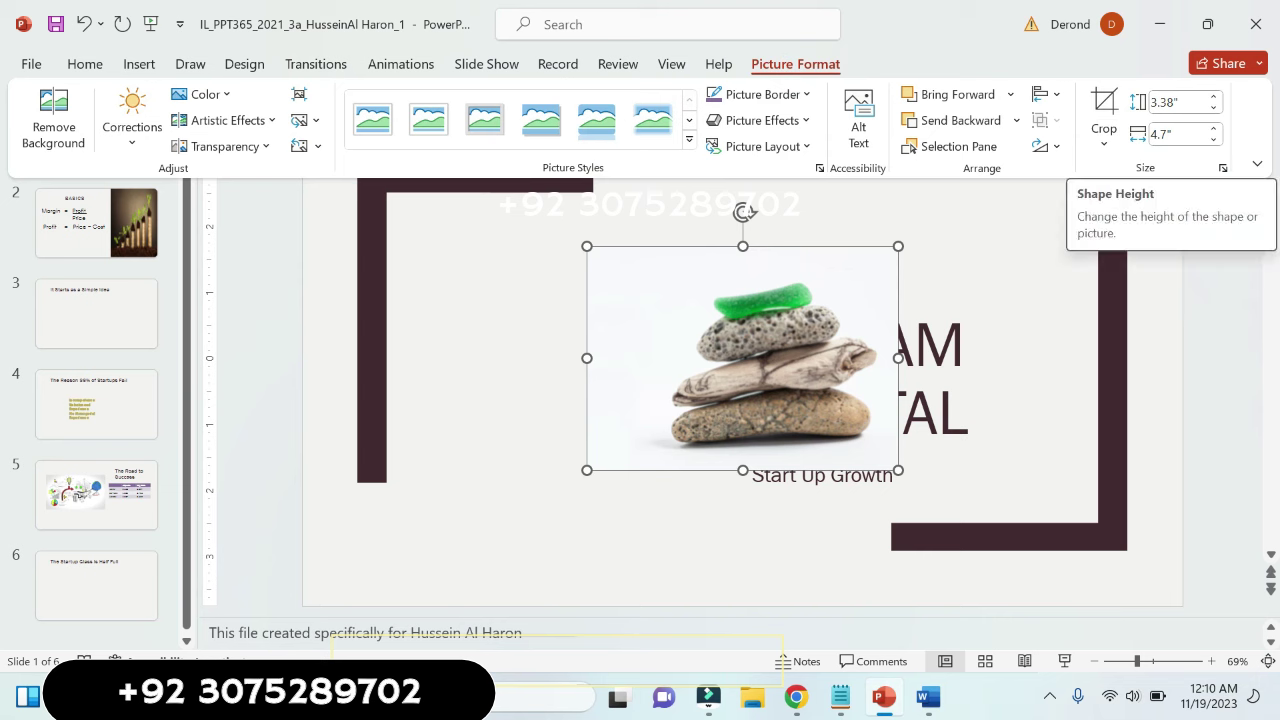
{"action": "left_click", "coordinate": [1184, 102]}
{"action": "key", "text": "BackSpace"}
{"action": "type", "text": "4"}
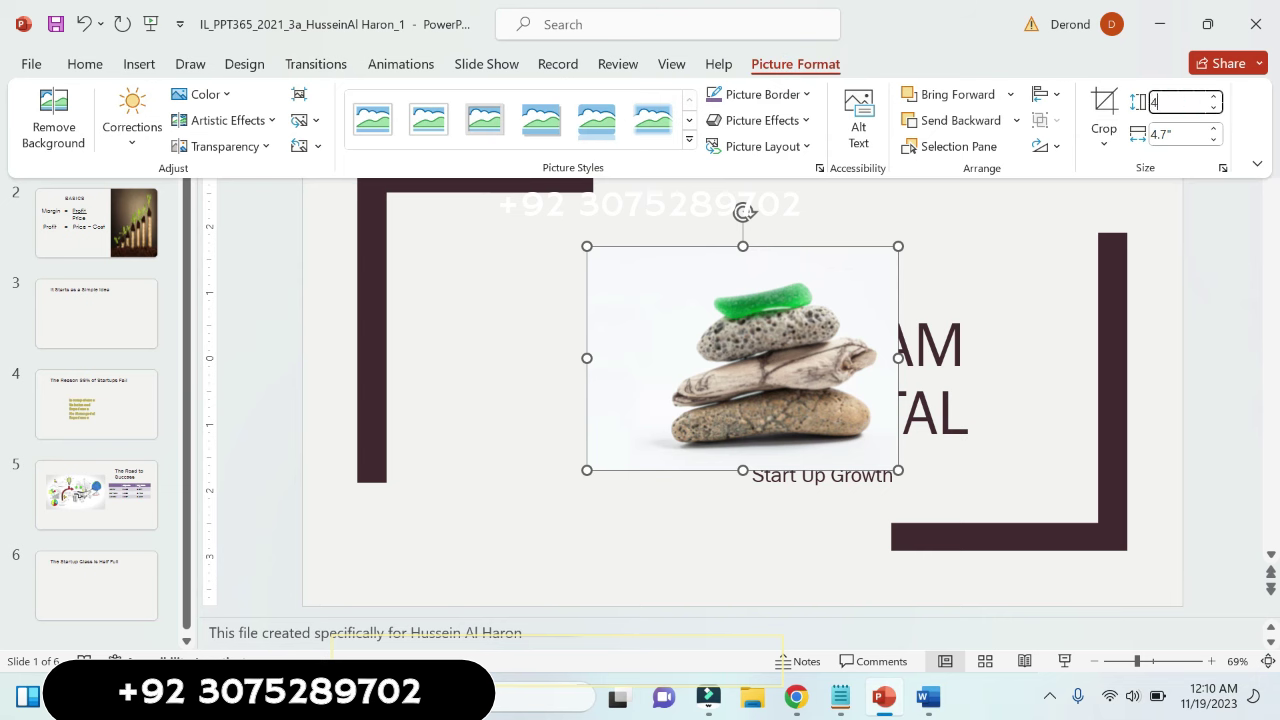
{"action": "key", "text": "Return"}
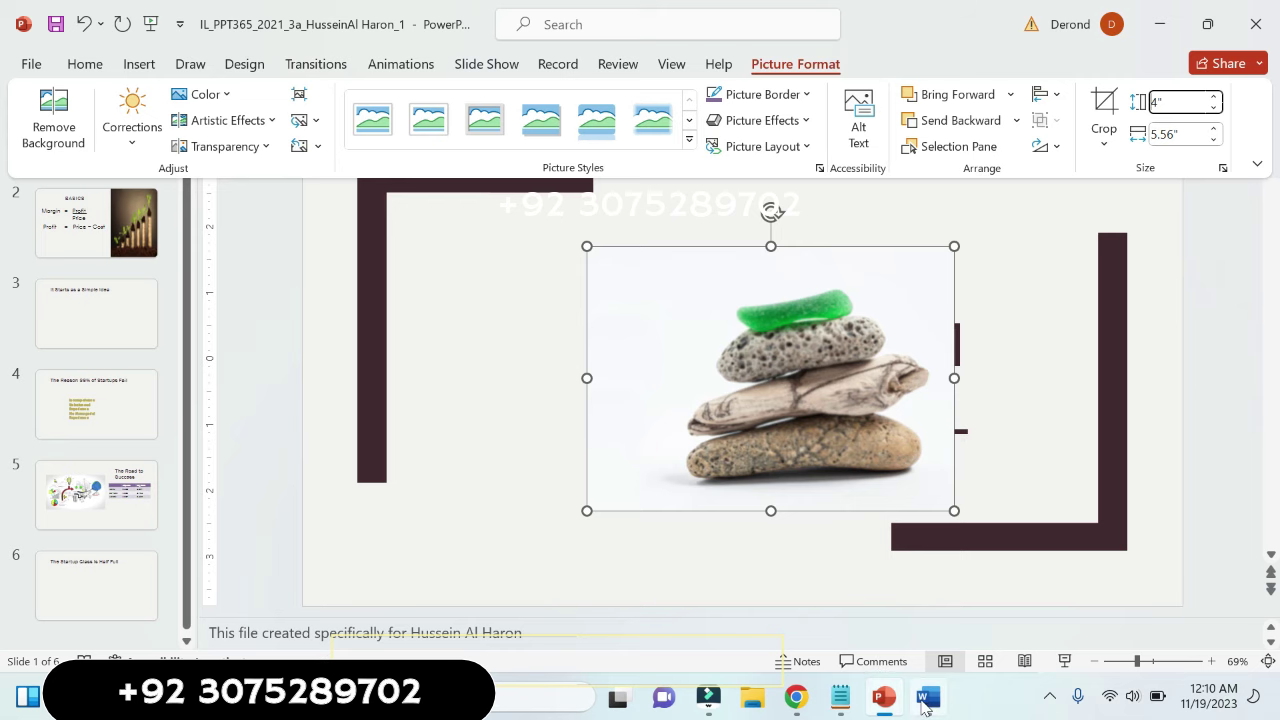
{"action": "left_click", "coordinate": [927, 697]}
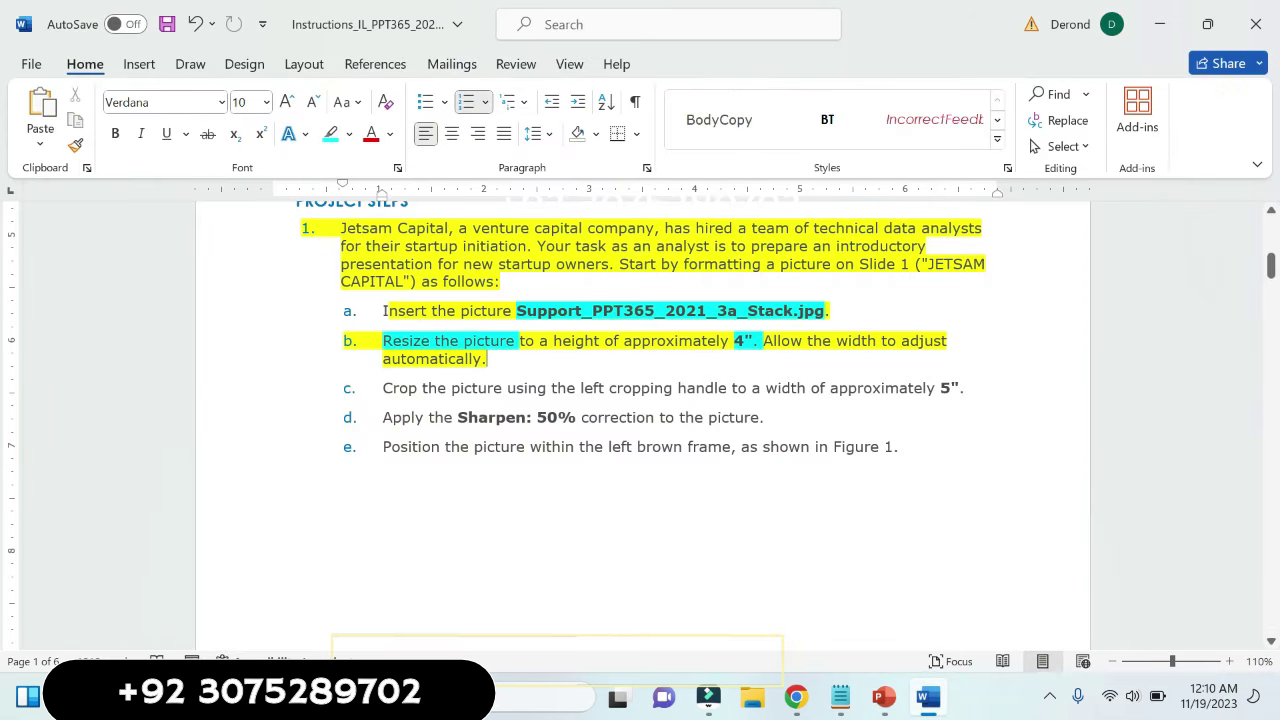
- Highlight step c of the instructions in yellow
{"action": "left_click", "coordinate": [865, 579]}
{"action": "left_click_drag", "start_coordinate": [383, 388], "coordinate": [980, 390]}
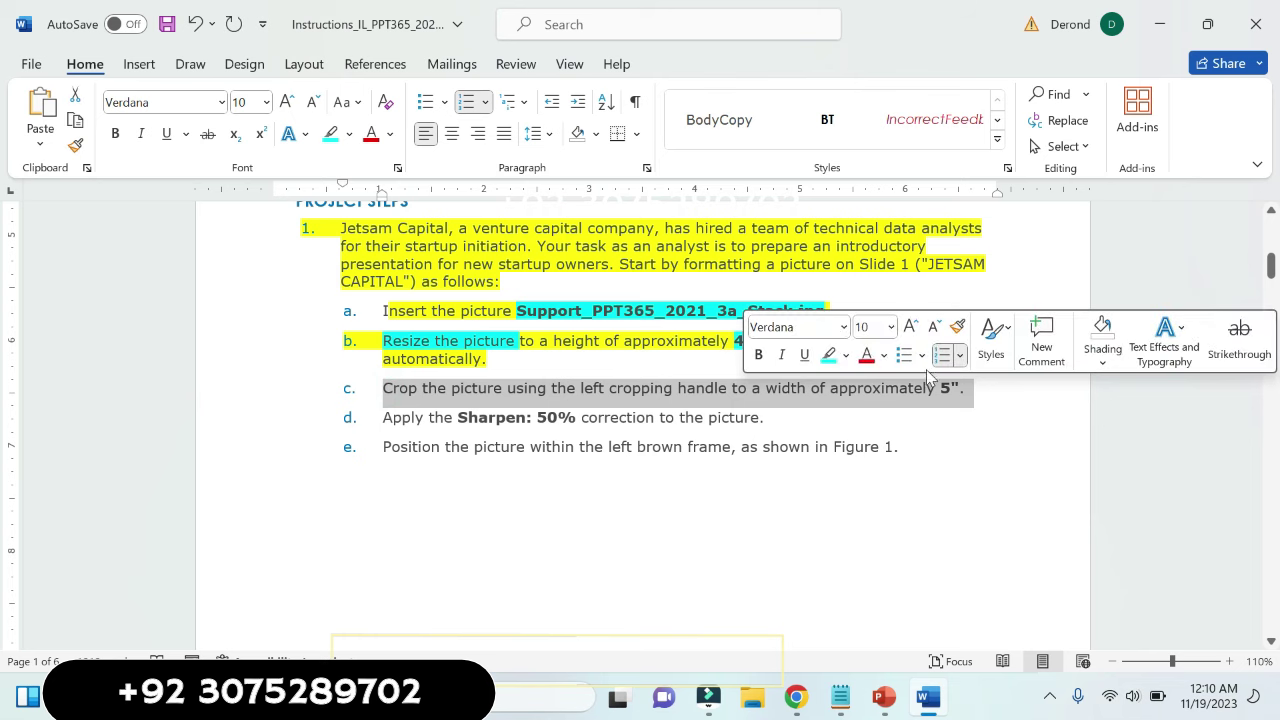
{"action": "left_click", "coordinate": [845, 355]}
{"action": "left_click", "coordinate": [840, 432]}
{"action": "left_click", "coordinate": [838, 427]}
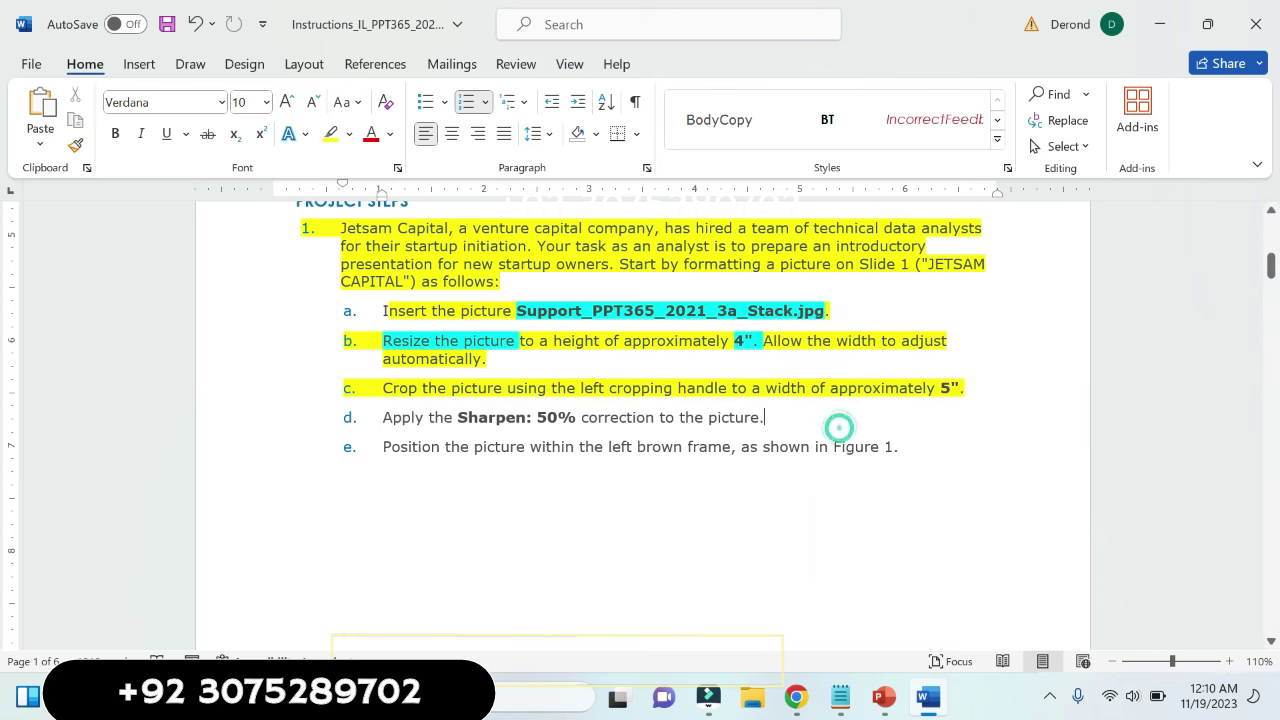
- Highlight the phrase 'width of approximately 5"' in turquoise
{"action": "left_click_drag", "start_coordinate": [966, 388], "coordinate": [766, 388]}
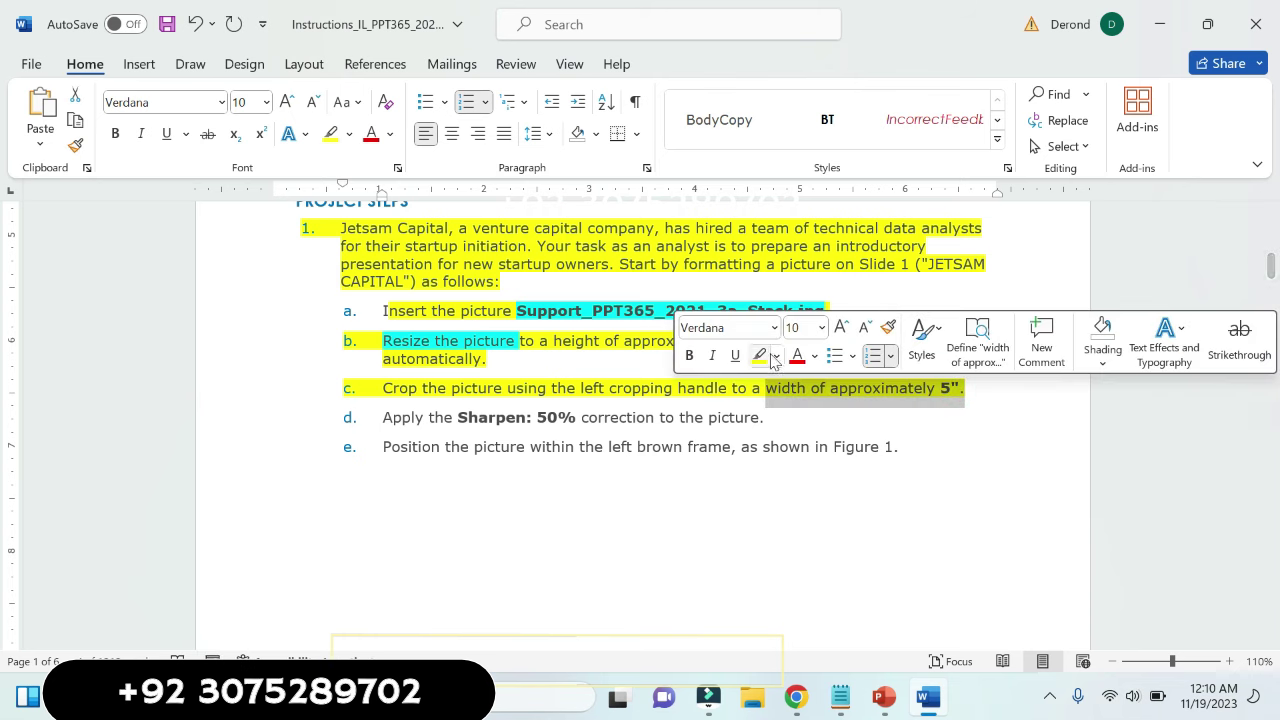
{"action": "left_click", "coordinate": [780, 356]}
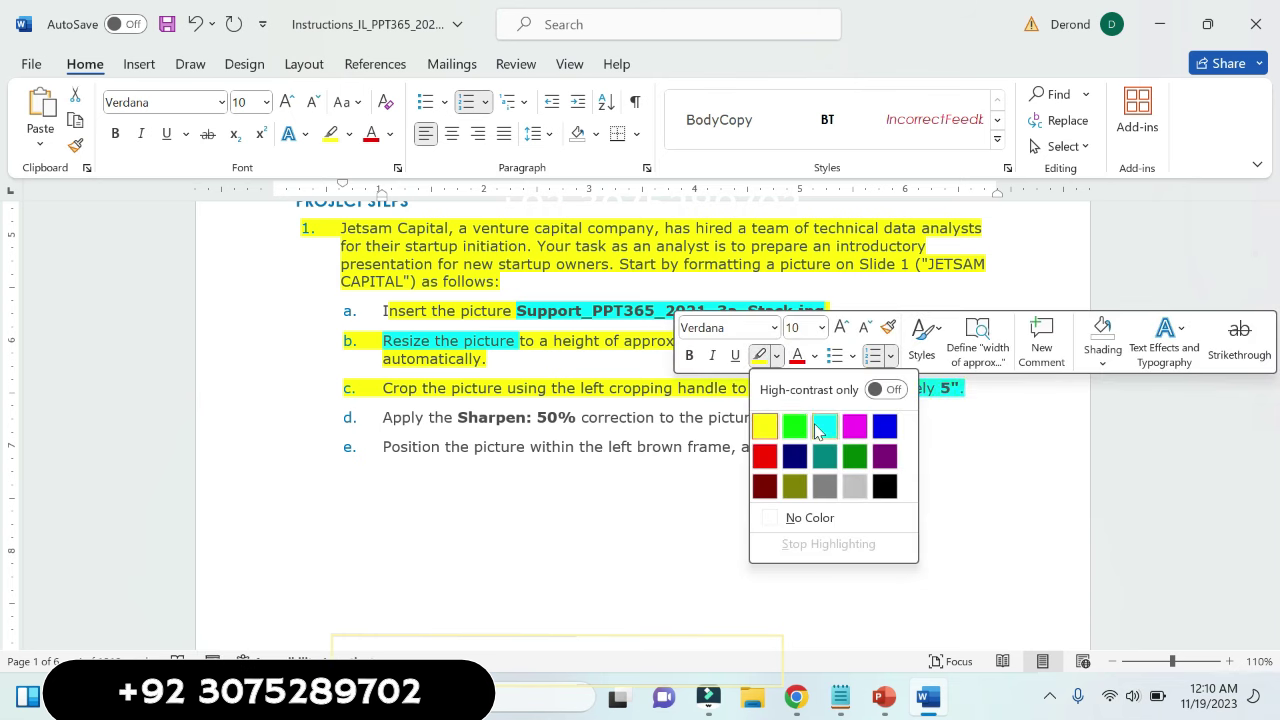
{"action": "left_click", "coordinate": [824, 426]}
{"action": "left_click", "coordinate": [853, 446]}
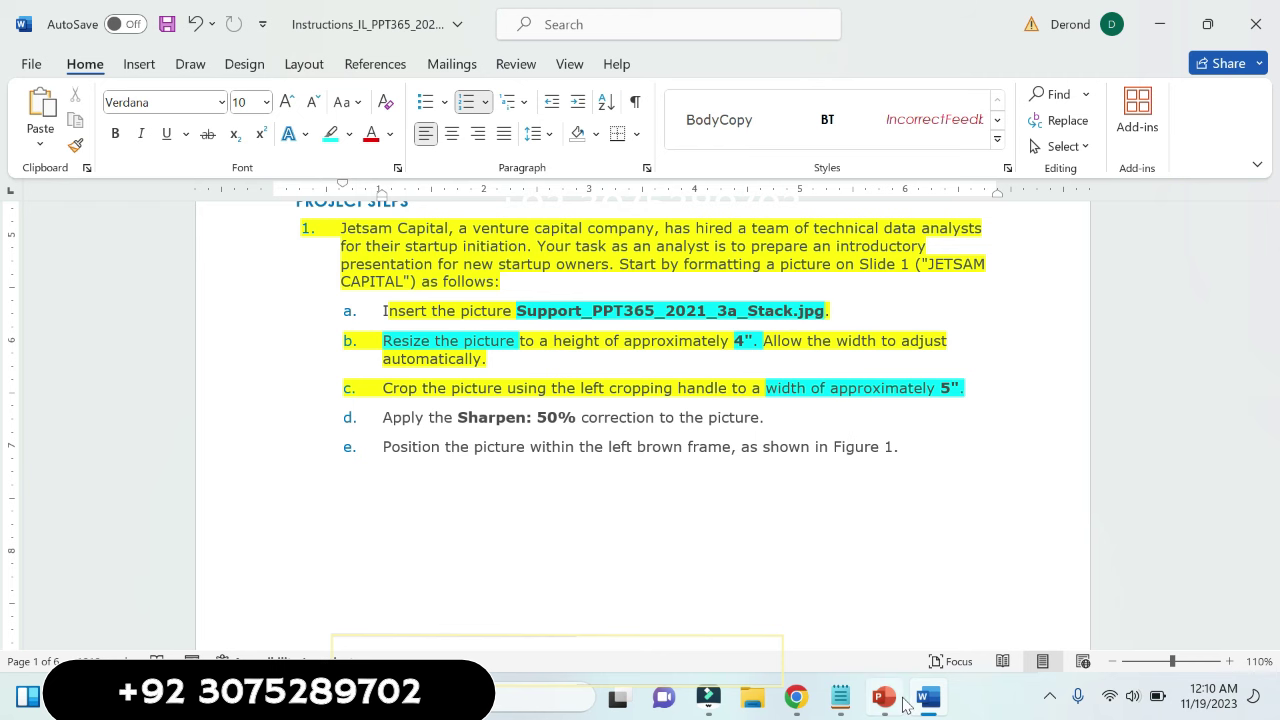
{"action": "left_click", "coordinate": [903, 703]}
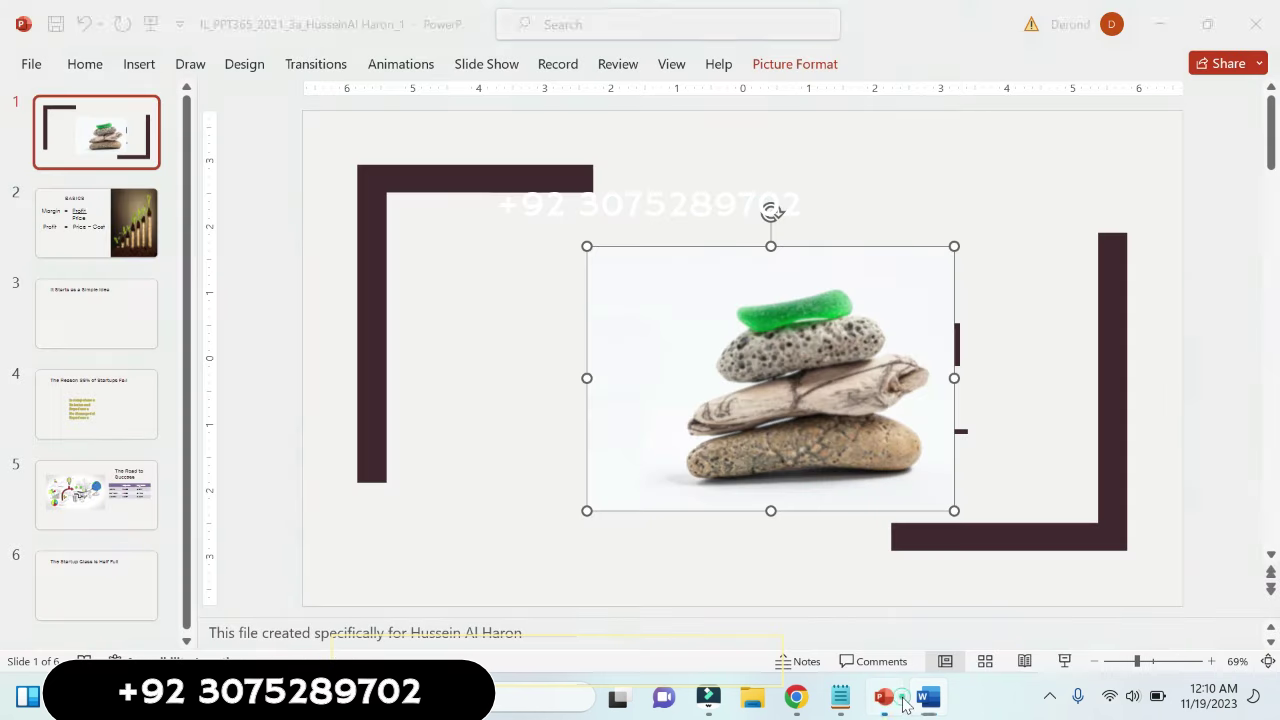
- Change the stones picture's width from 5.56" to 5", leaving it 3.6" tall
{"action": "left_click", "coordinate": [800, 70]}
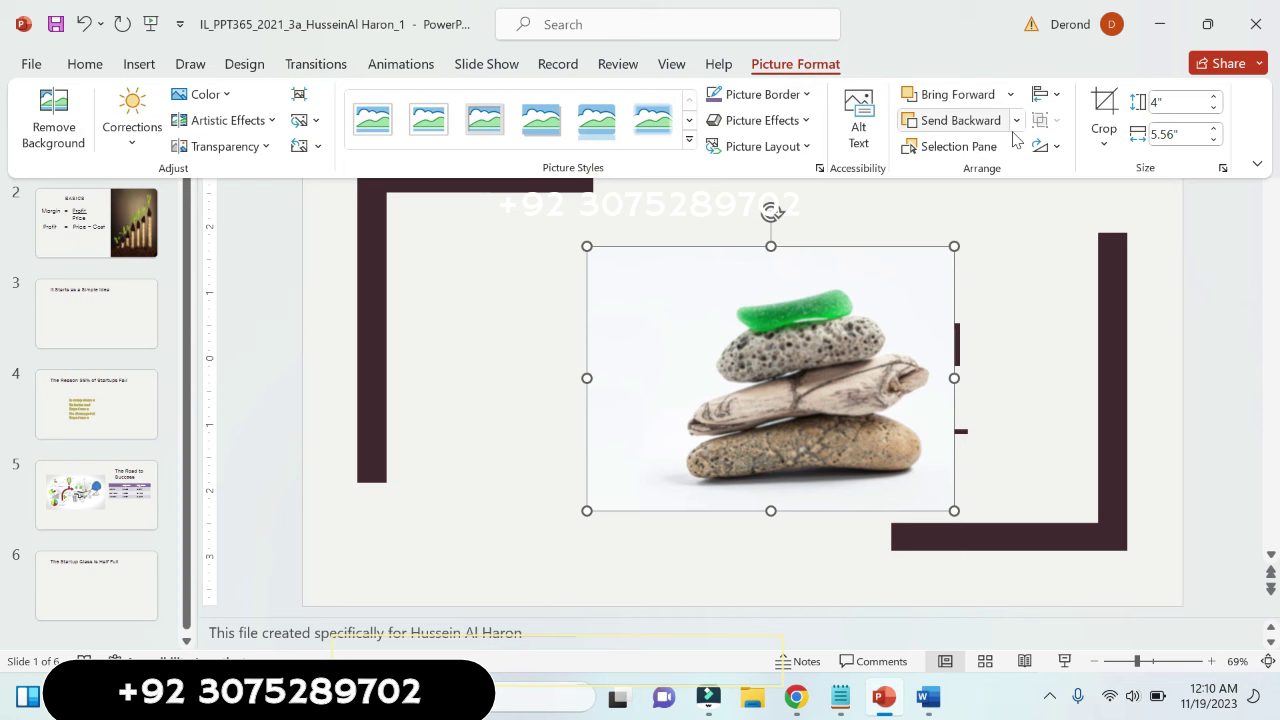
{"action": "left_click", "coordinate": [1175, 134]}
{"action": "key", "text": "BackSpace"}
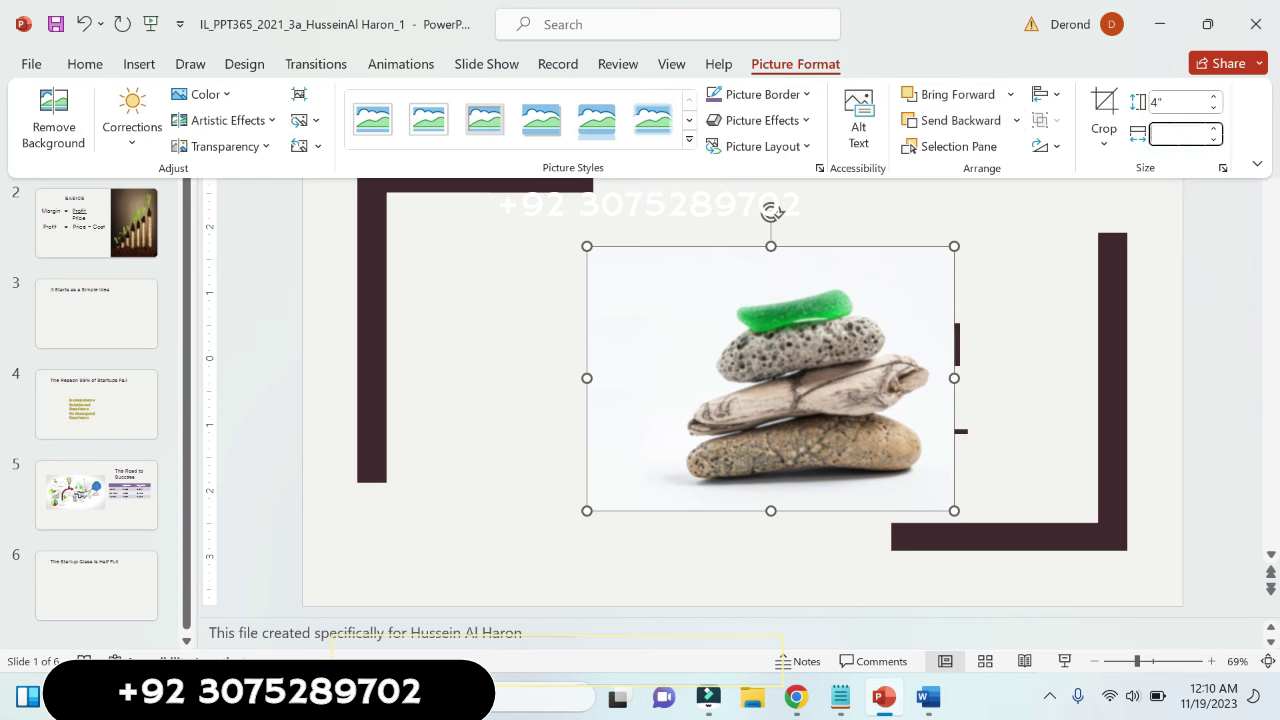
{"action": "key", "text": "Return"}
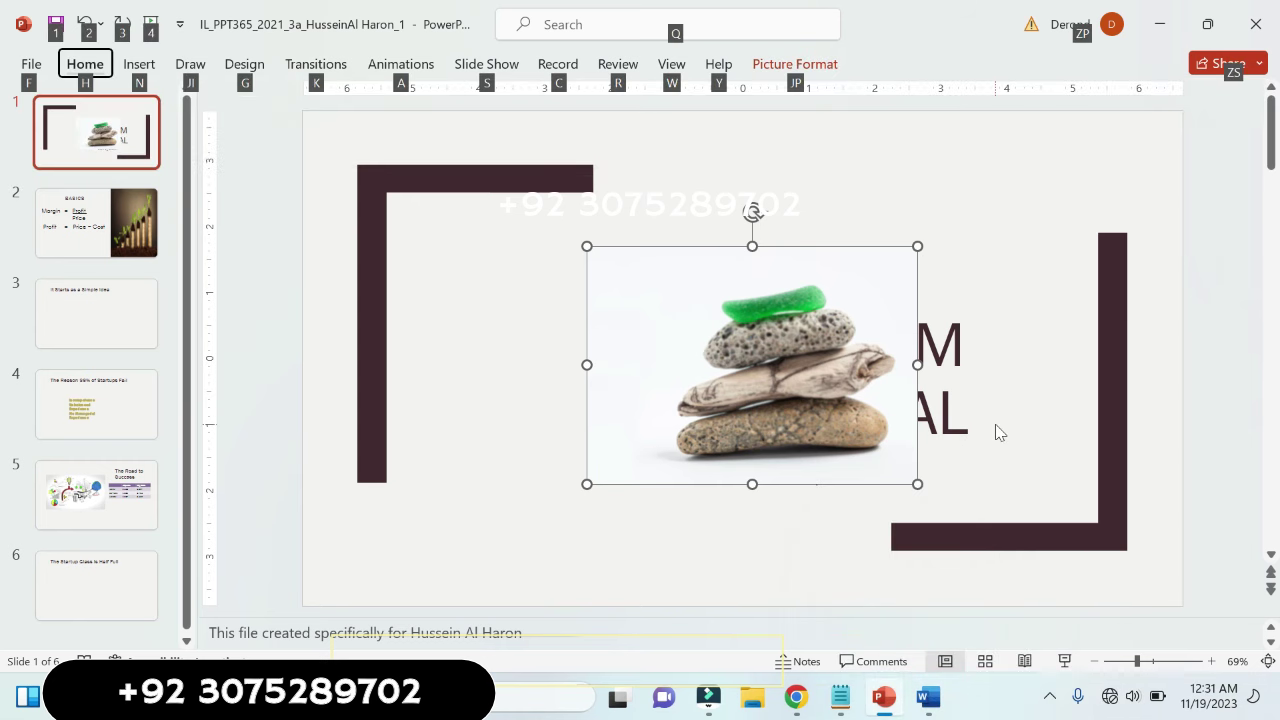
{"action": "key", "text": "Escape"}
{"action": "left_click", "coordinate": [960, 272]}
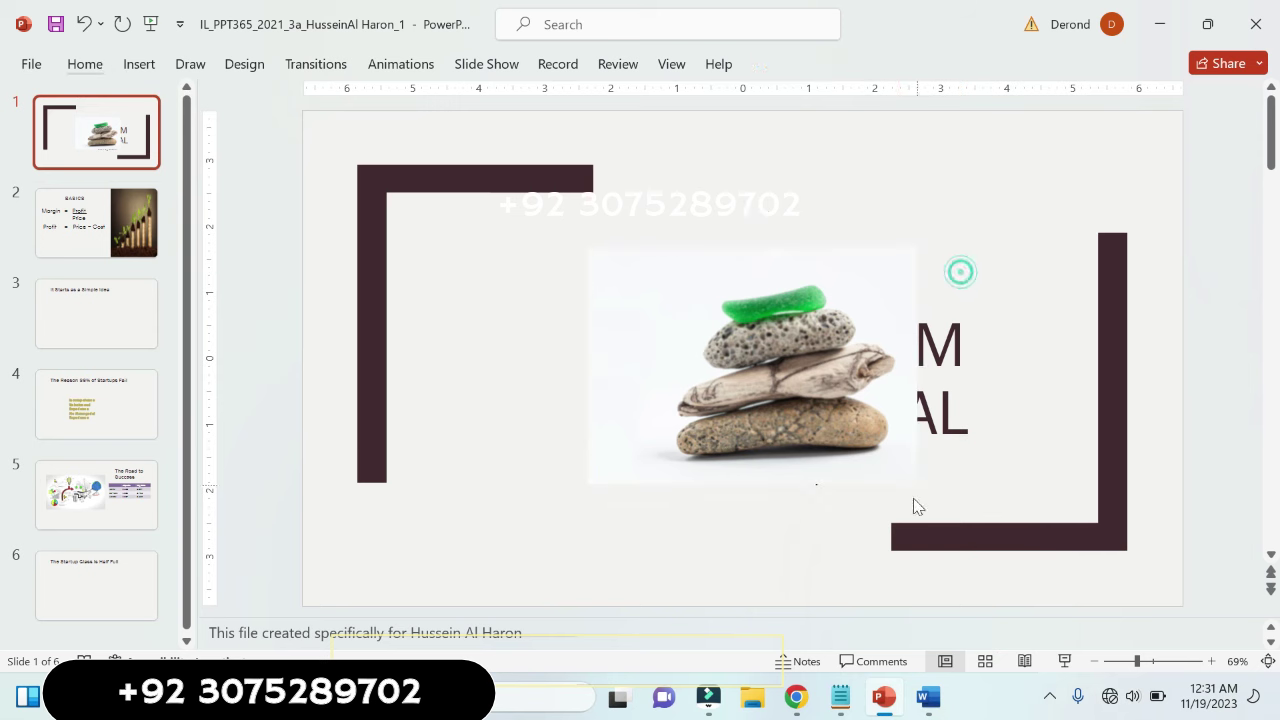
{"action": "left_click", "coordinate": [834, 440]}
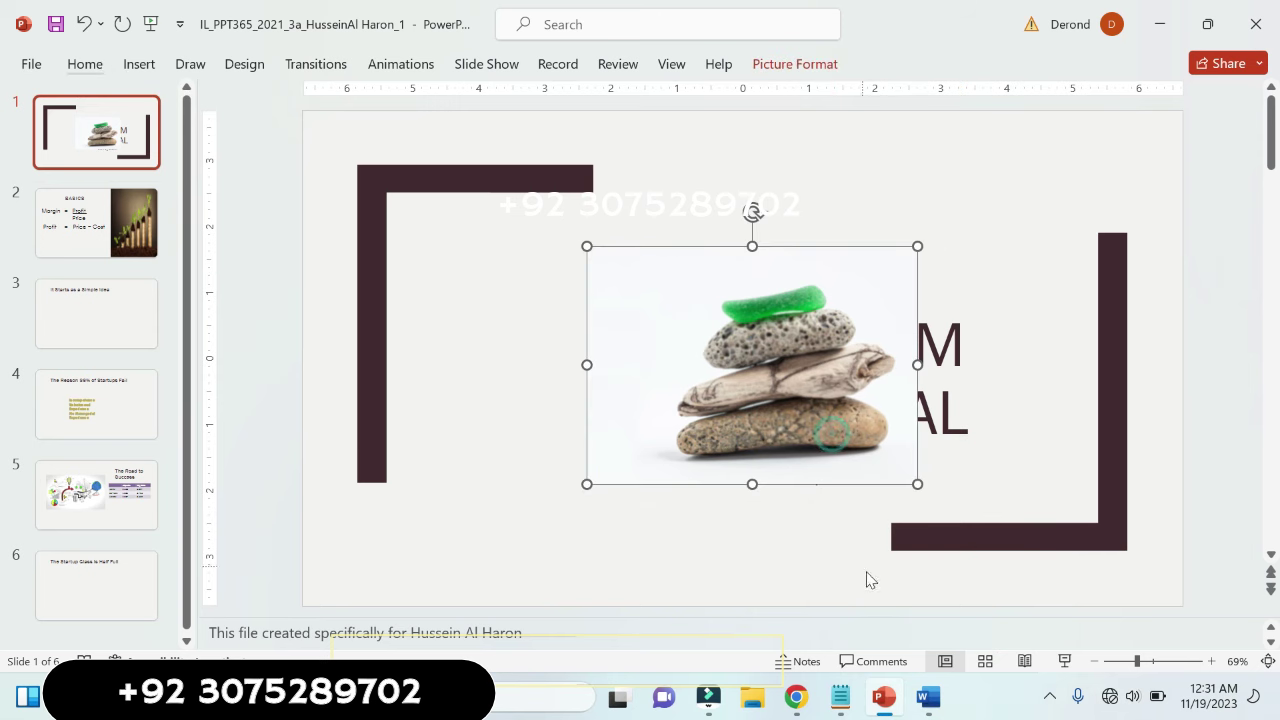
{"action": "left_click", "coordinate": [930, 699]}
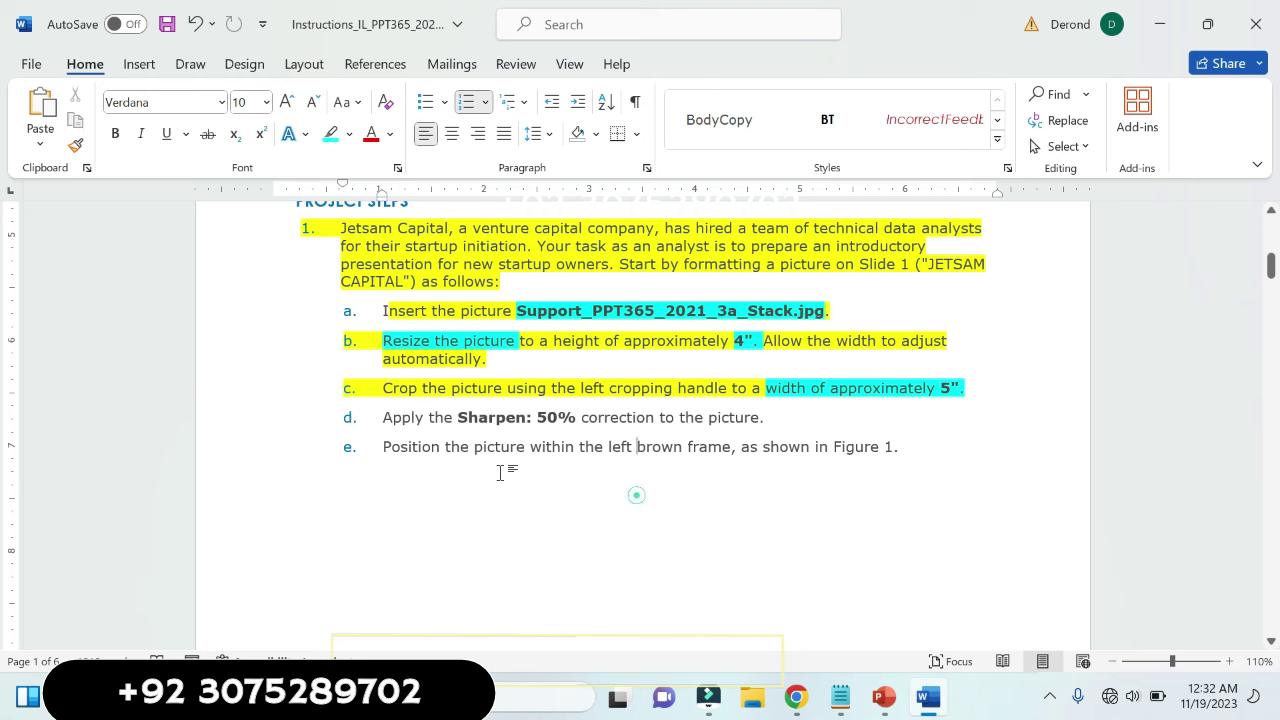
- Select step d of the instructions and bring up the highlight colours
{"action": "left_click", "coordinate": [636, 496]}
{"action": "left_click_drag", "start_coordinate": [395, 417], "coordinate": [764, 418]}
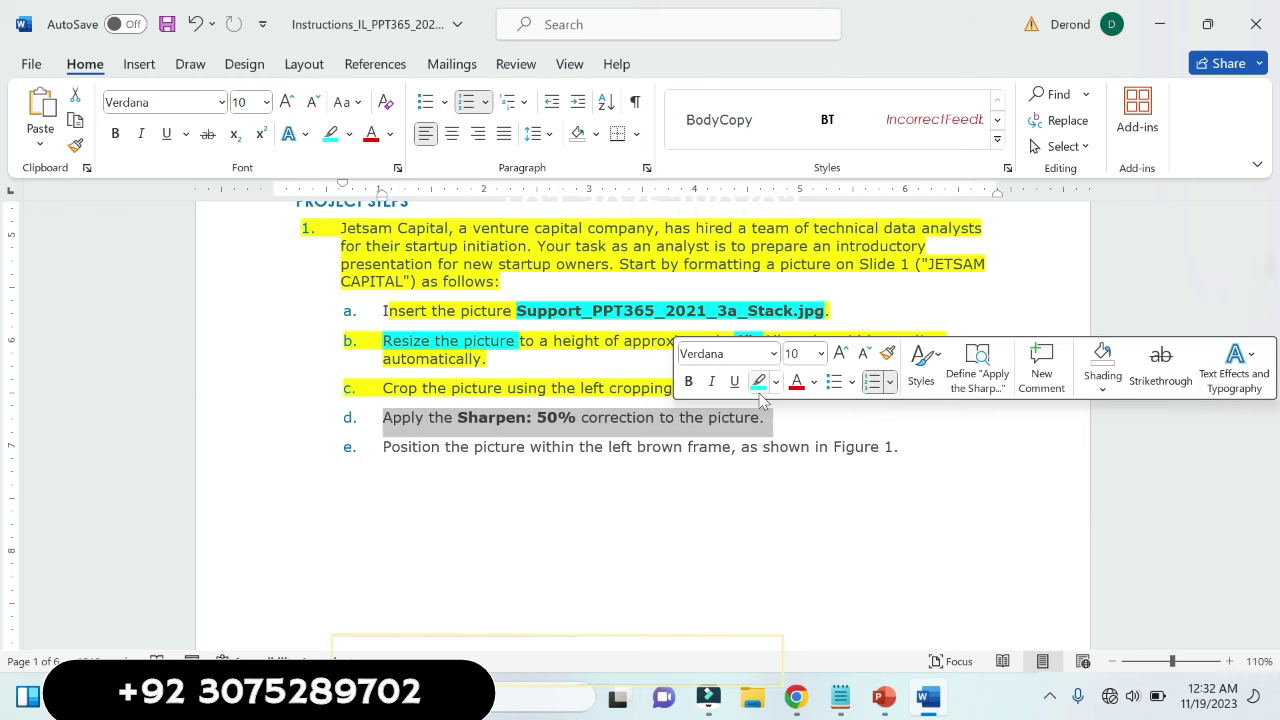
{"action": "left_click", "coordinate": [777, 381]}
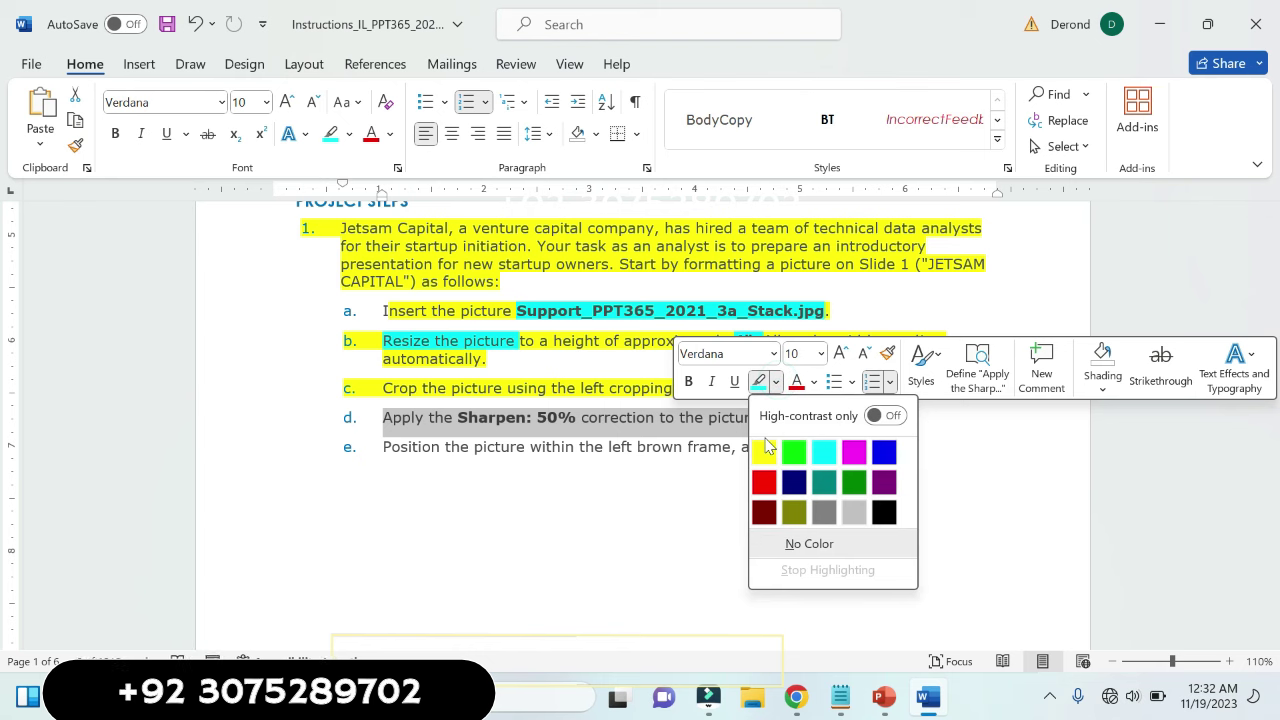
{"action": "left_click", "coordinate": [765, 447]}
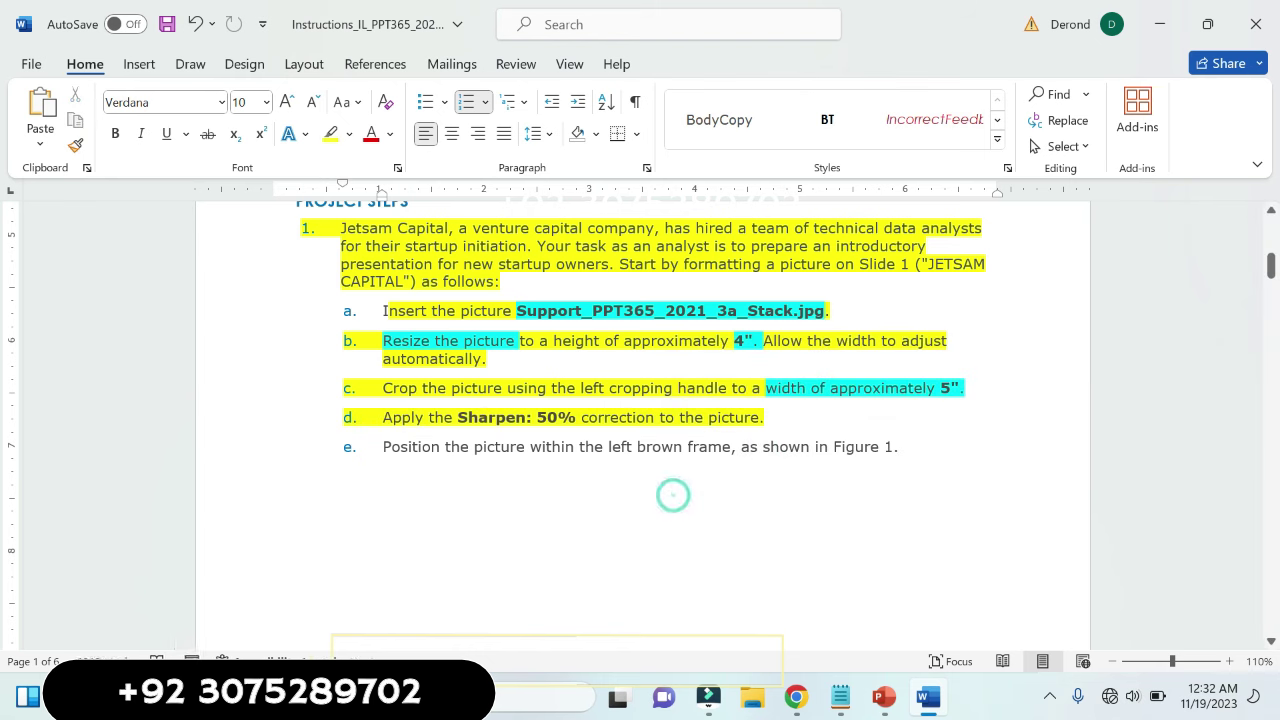
- Highlight 'Sharpen: 50%' in step d turquoise
{"action": "left_click_drag", "start_coordinate": [458, 417], "coordinate": [578, 417]}
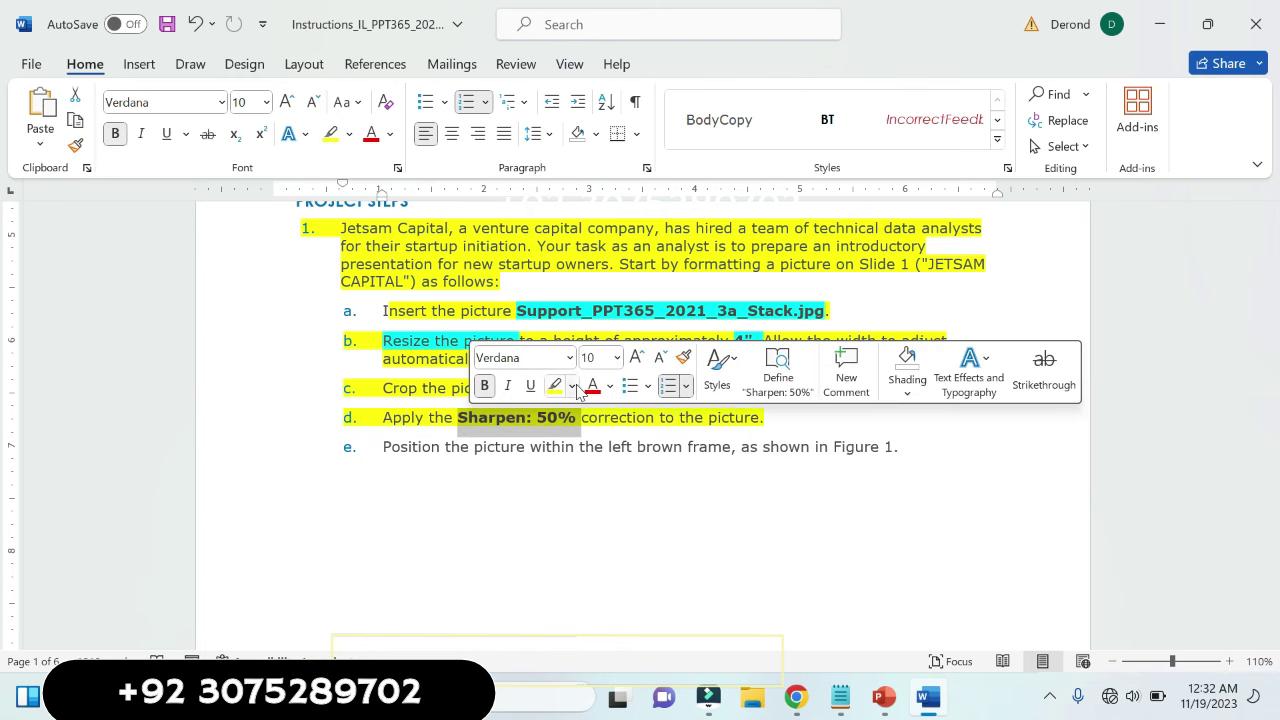
{"action": "left_click", "coordinate": [573, 385]}
{"action": "left_click", "coordinate": [625, 452]}
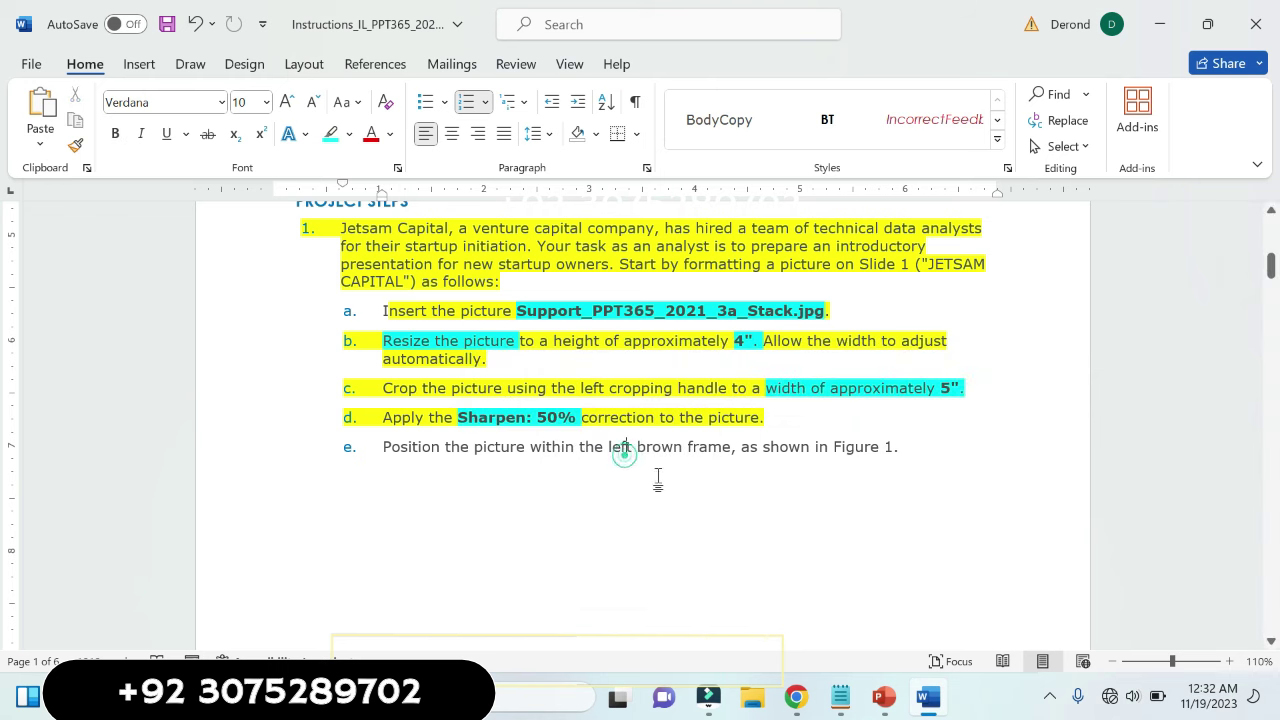
{"action": "left_click_drag", "start_coordinate": [636, 447], "coordinate": [832, 447]}
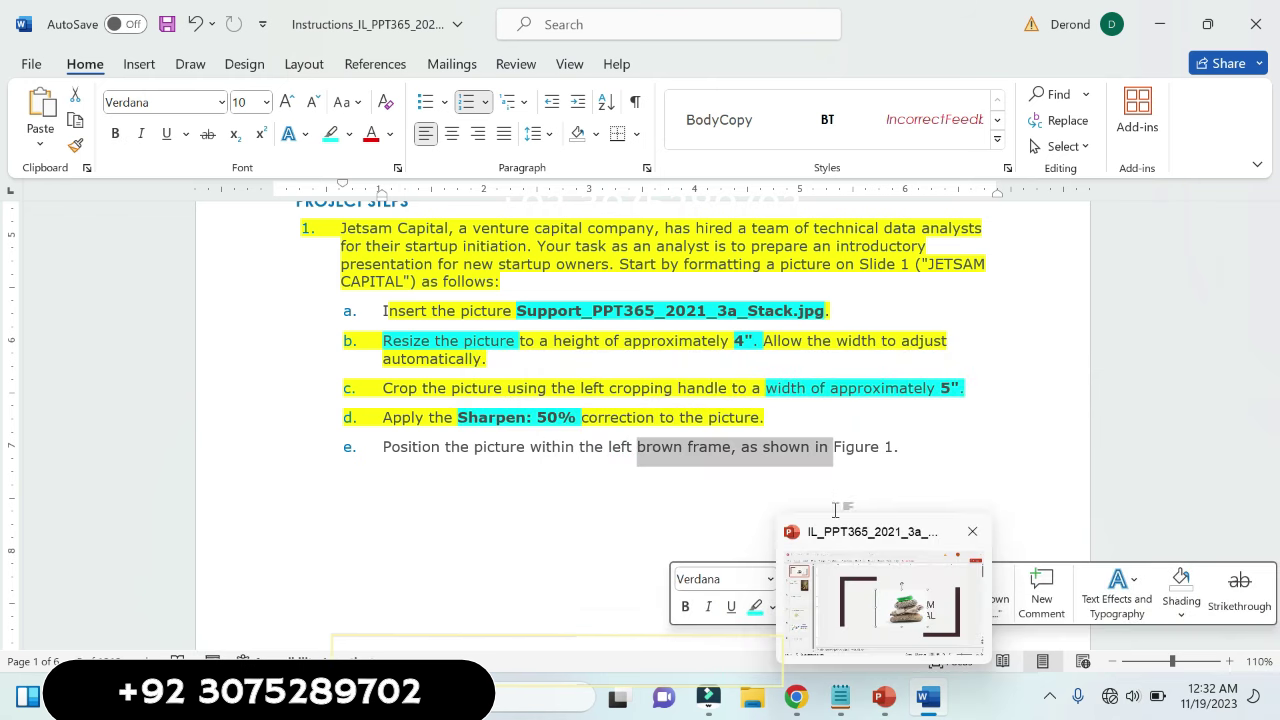
{"action": "left_click", "coordinate": [672, 507]}
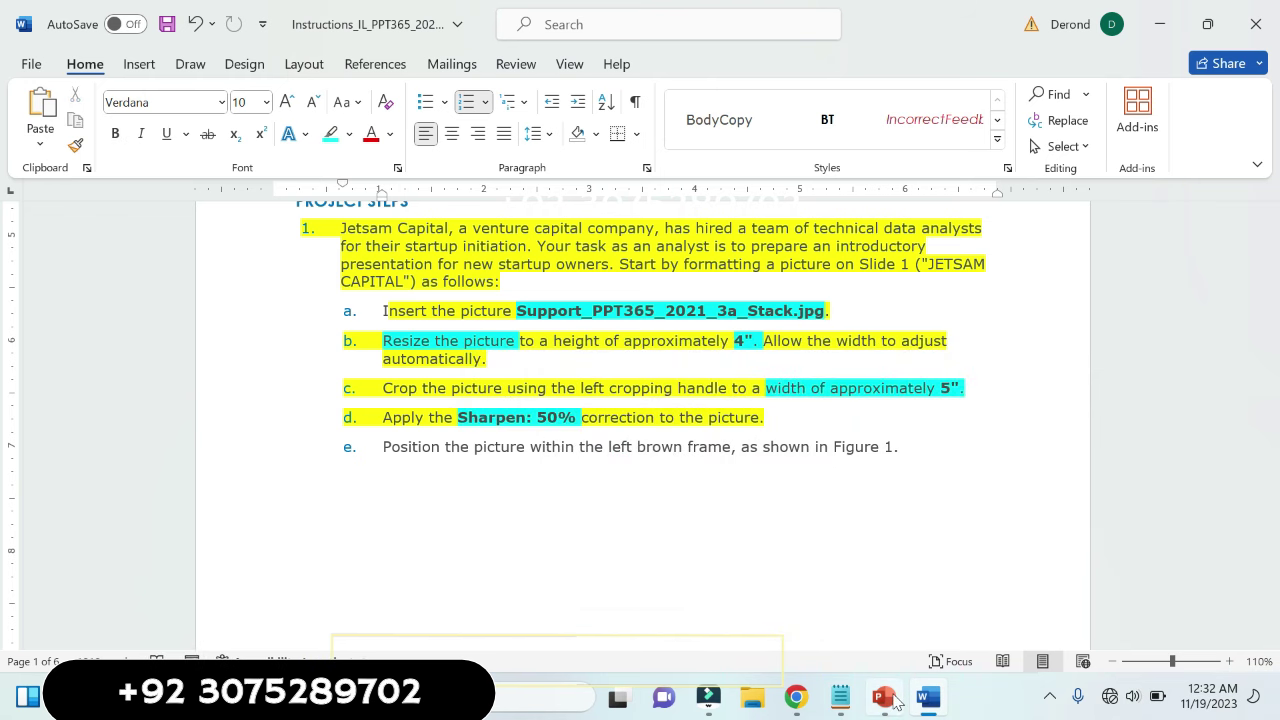
{"action": "left_click", "coordinate": [884, 695]}
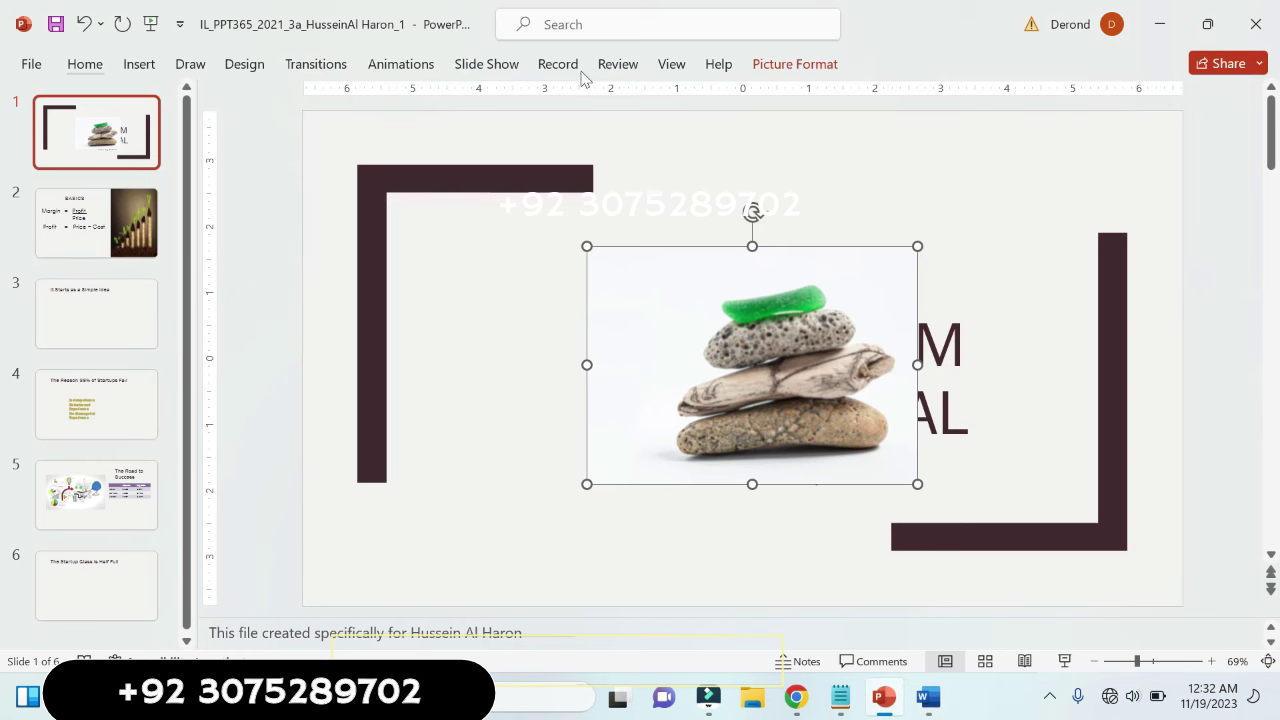
- Apply the Sharpen: 50% correction from the Corrections gallery to the slide 1 stones picture
{"action": "left_click", "coordinate": [818, 67]}
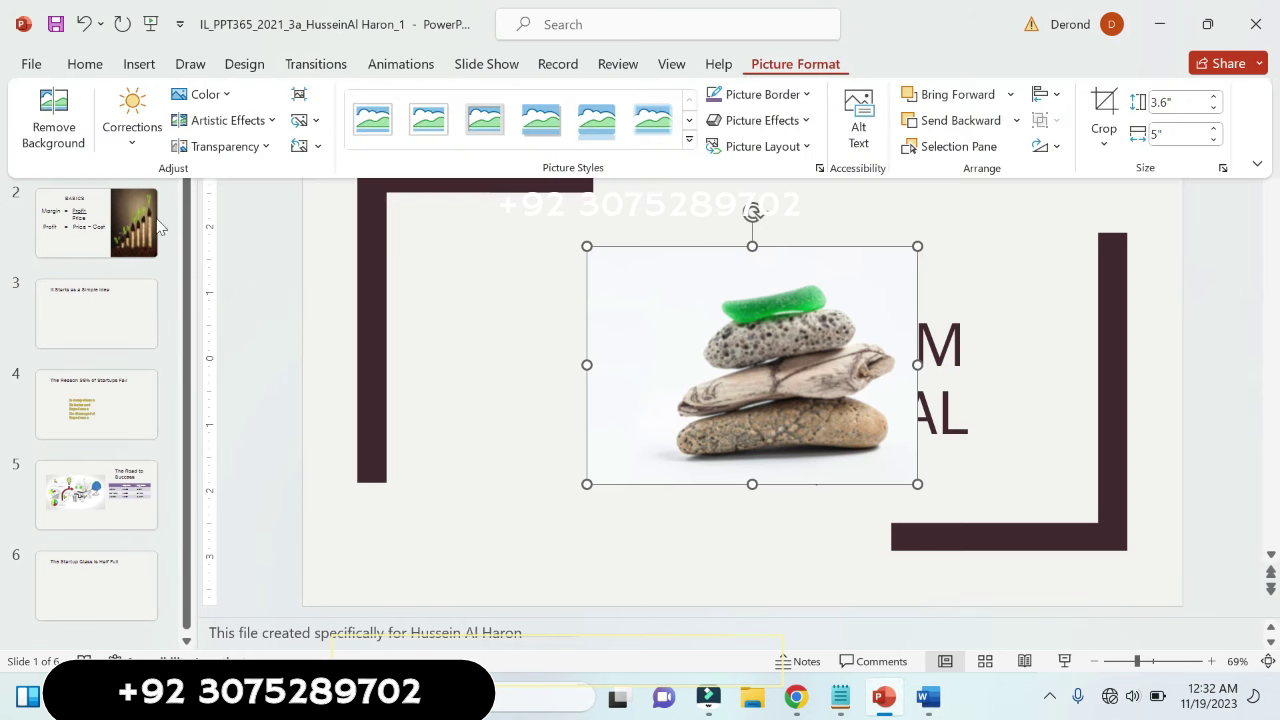
{"action": "left_click", "coordinate": [132, 135]}
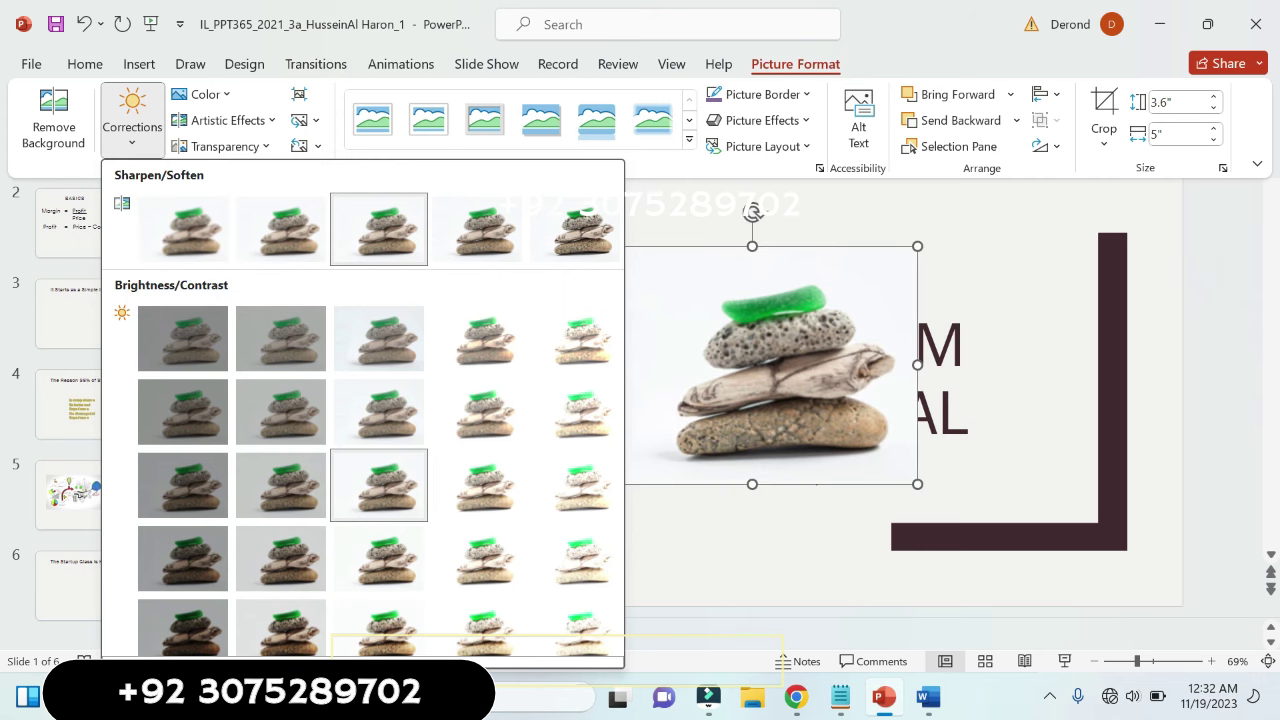
{"action": "scroll", "coordinate": [415, 657], "scroll_direction": "down", "scroll_amount": 1}
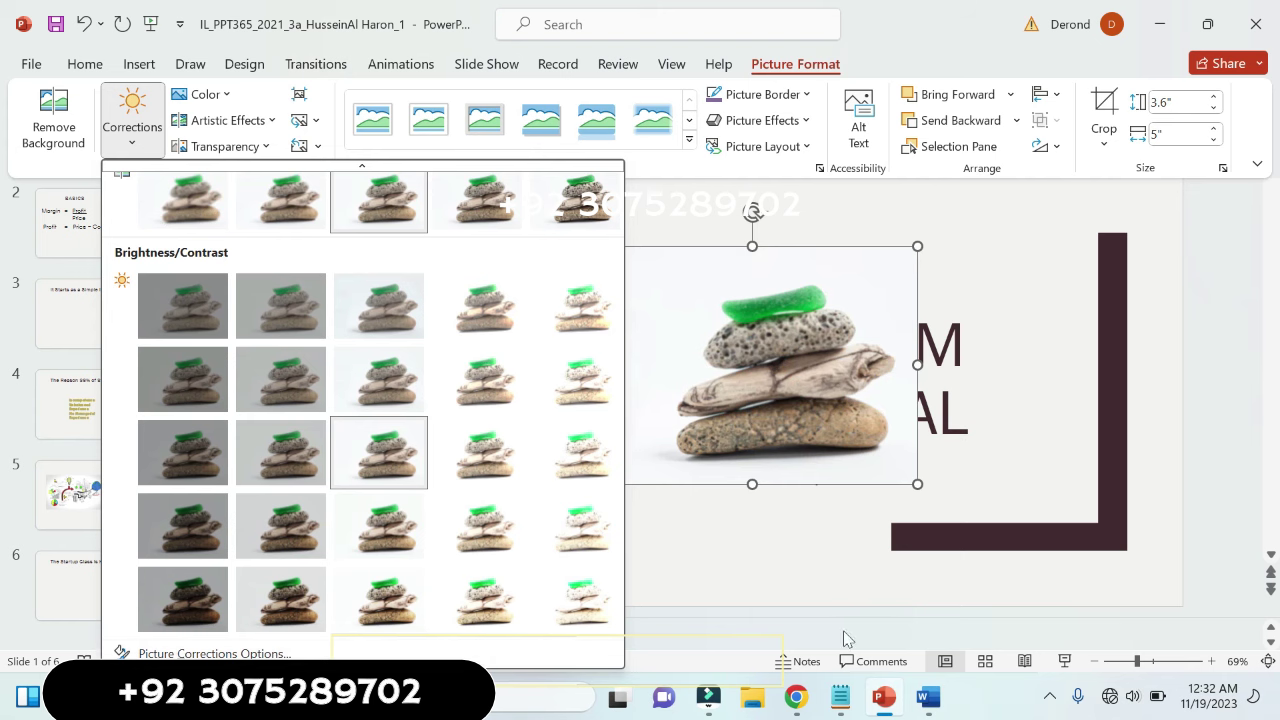
{"action": "left_click", "coordinate": [922, 700]}
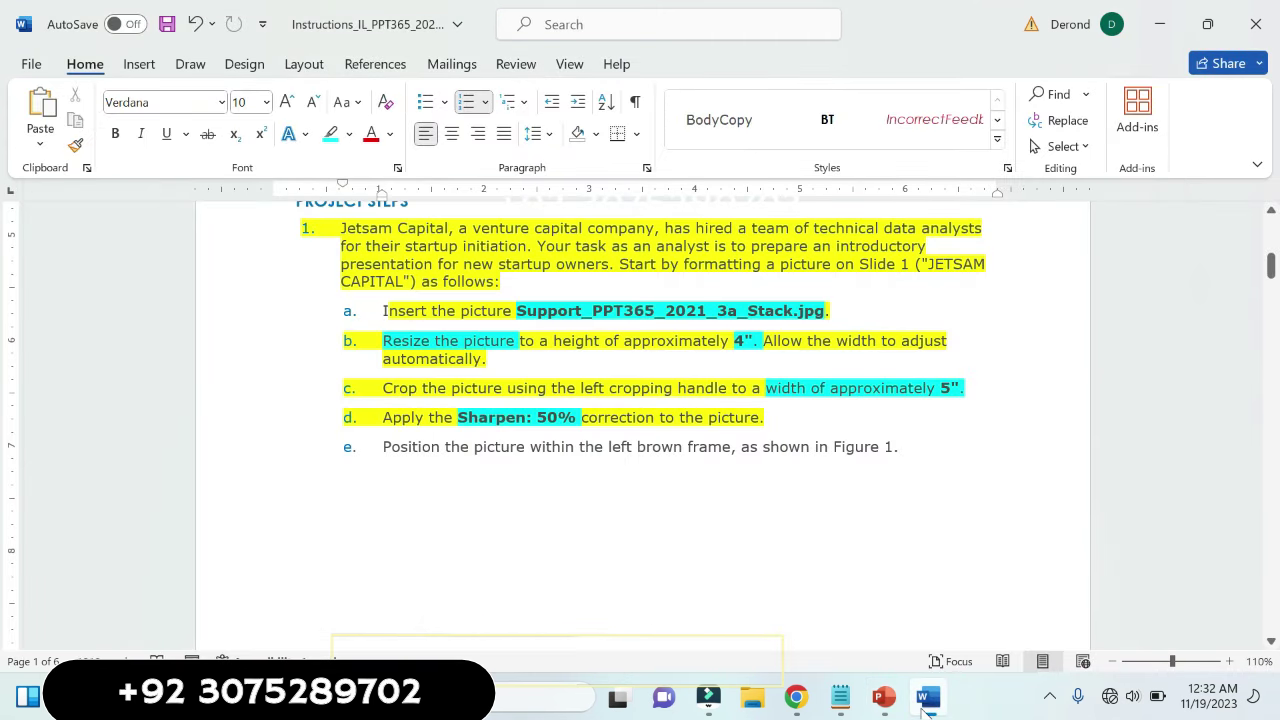
{"action": "left_click", "coordinate": [884, 697]}
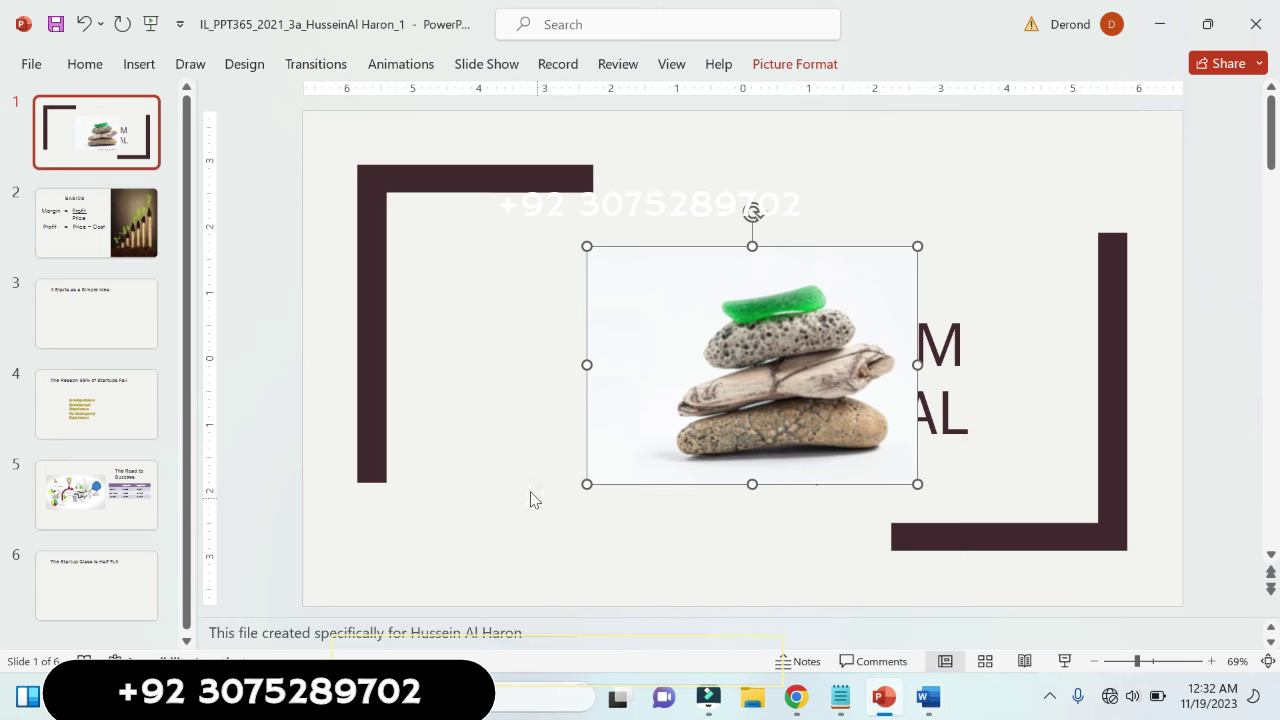
{"action": "left_click", "coordinate": [812, 63]}
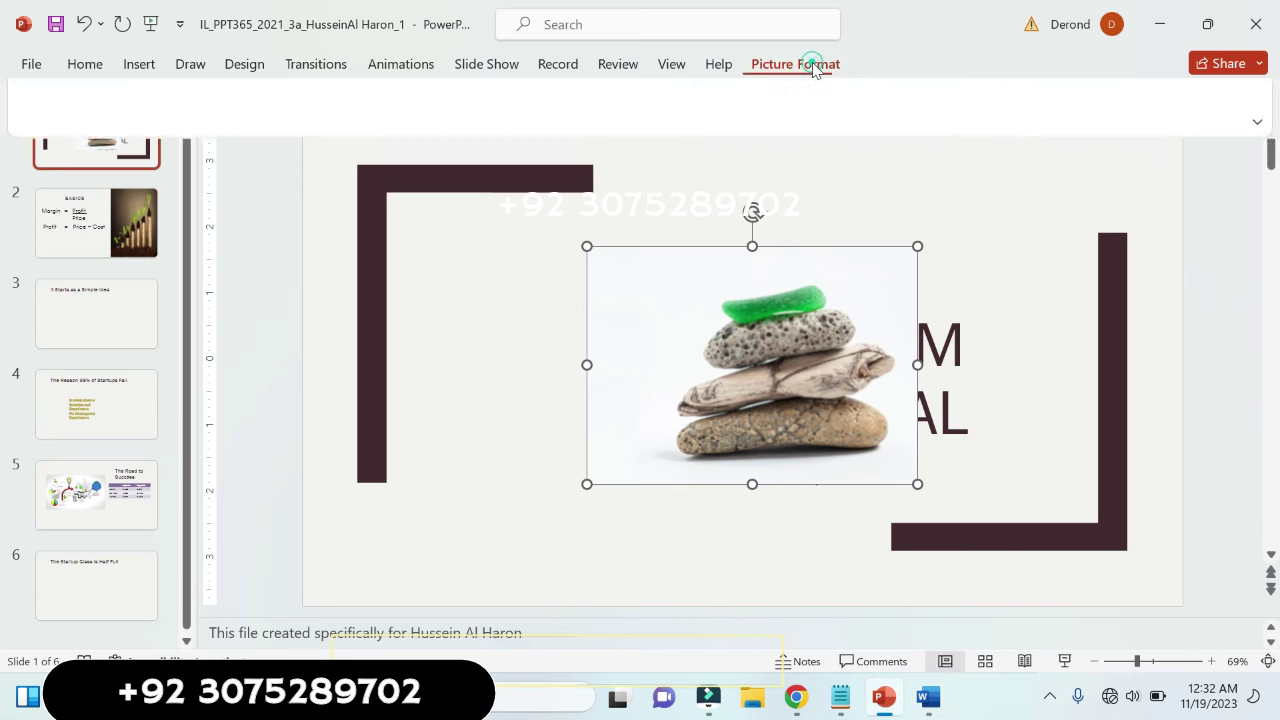
{"action": "left_click", "coordinate": [113, 148]}
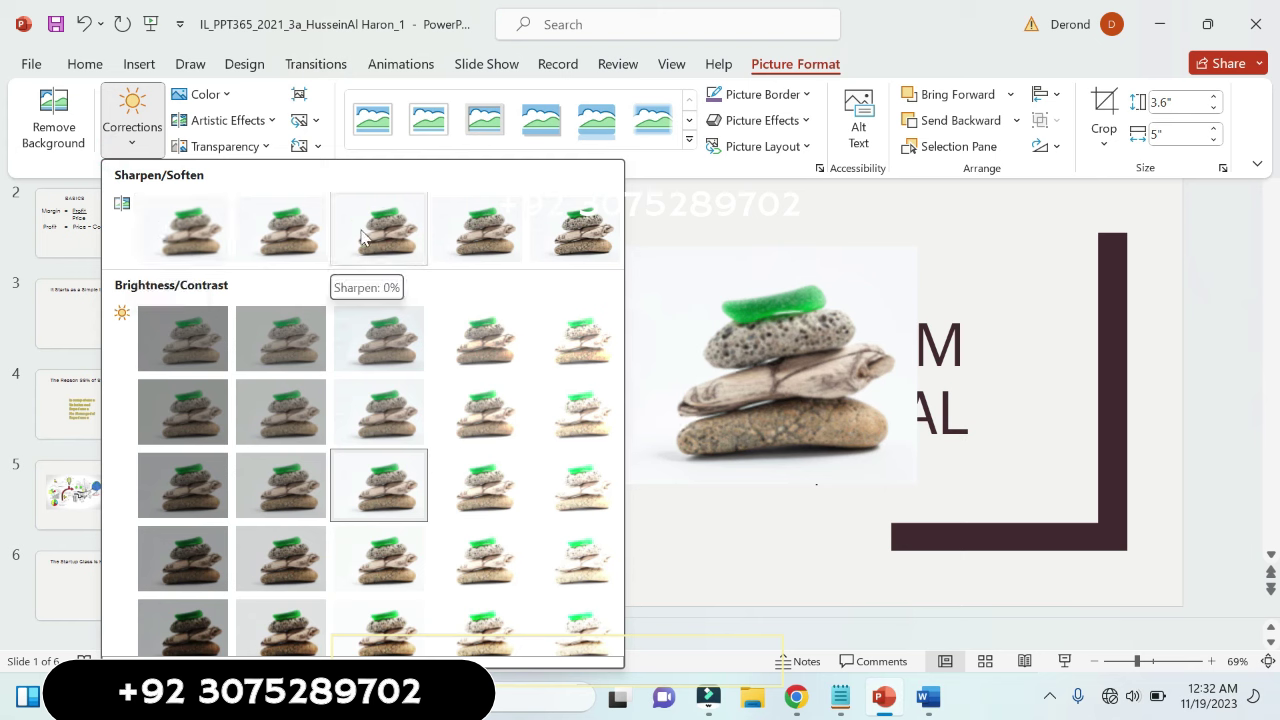
{"action": "left_click", "coordinate": [562, 238]}
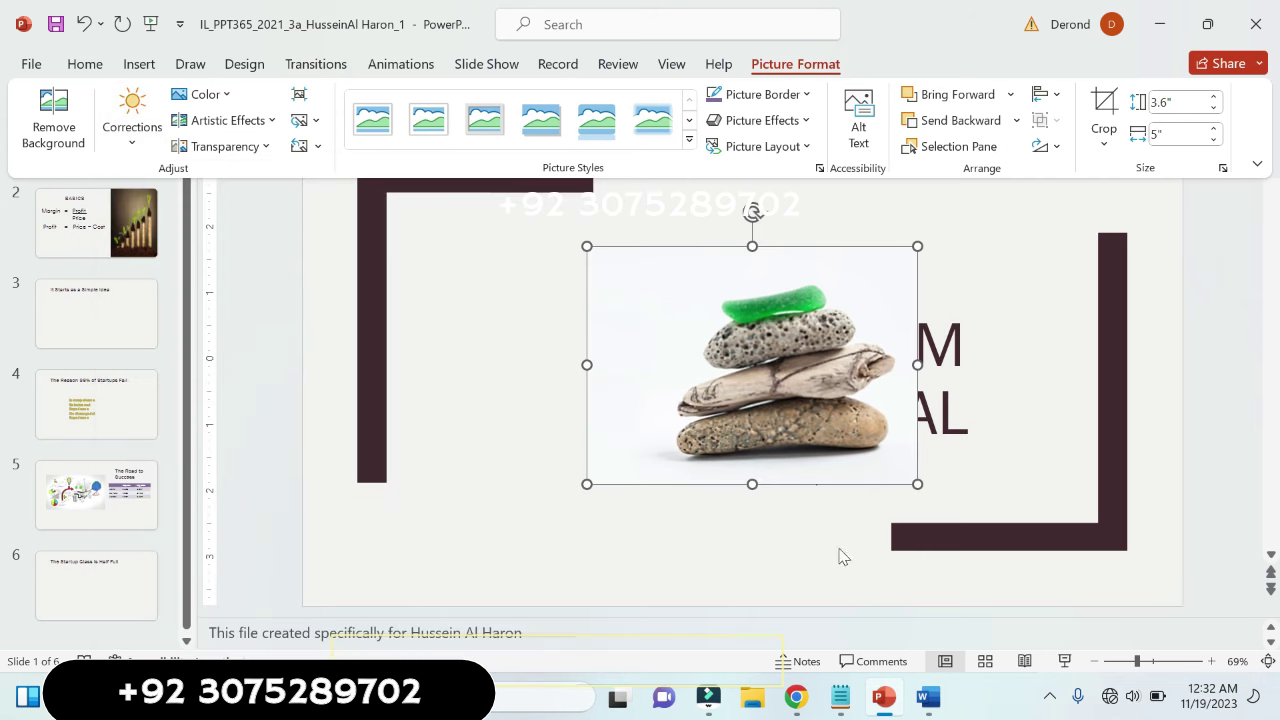
- Pause the YouTube tutorial video
{"action": "left_click", "coordinate": [884, 700]}
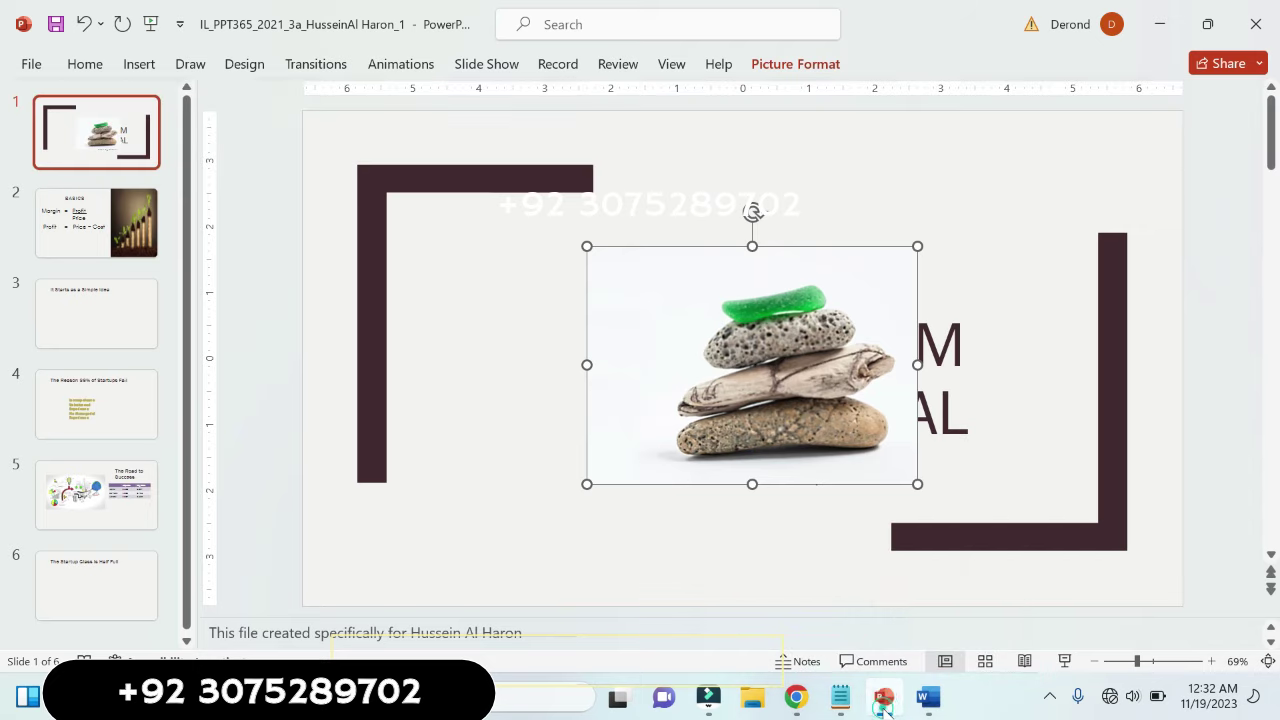
{"action": "left_click", "coordinate": [884, 704]}
{"action": "left_click", "coordinate": [884, 700]}
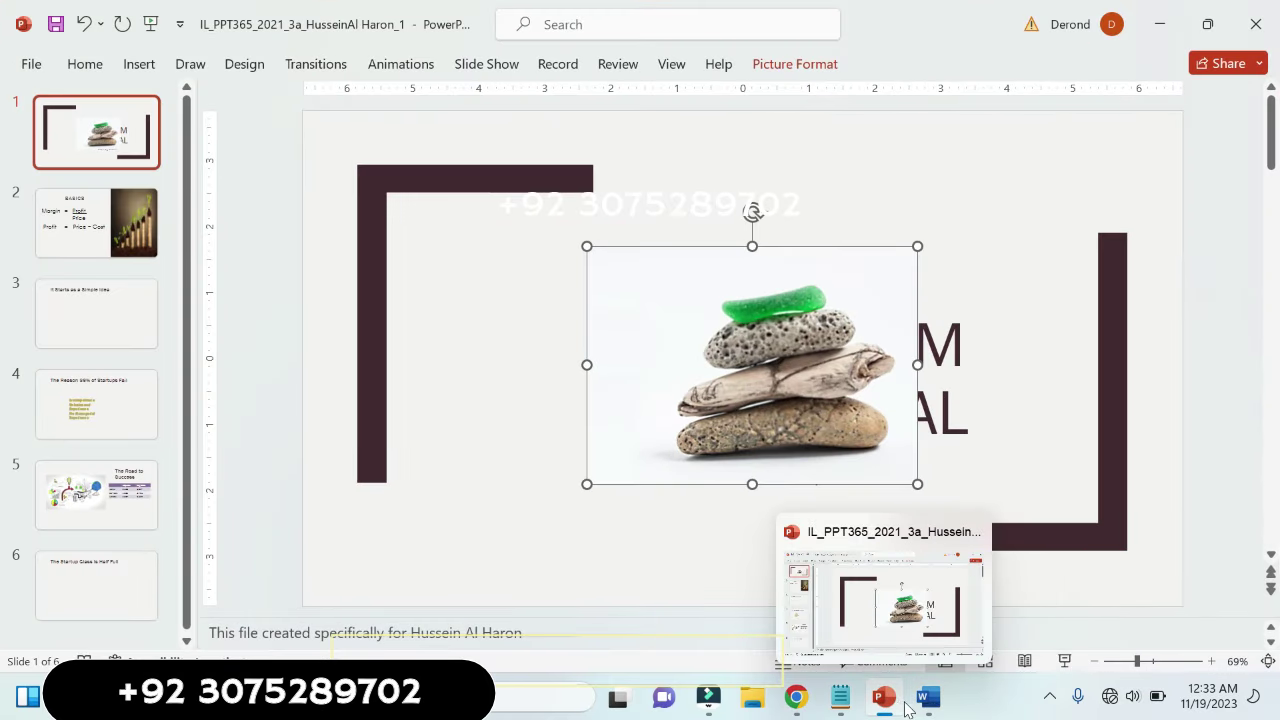
{"action": "left_click", "coordinate": [884, 700]}
{"action": "left_click", "coordinate": [563, 451]}
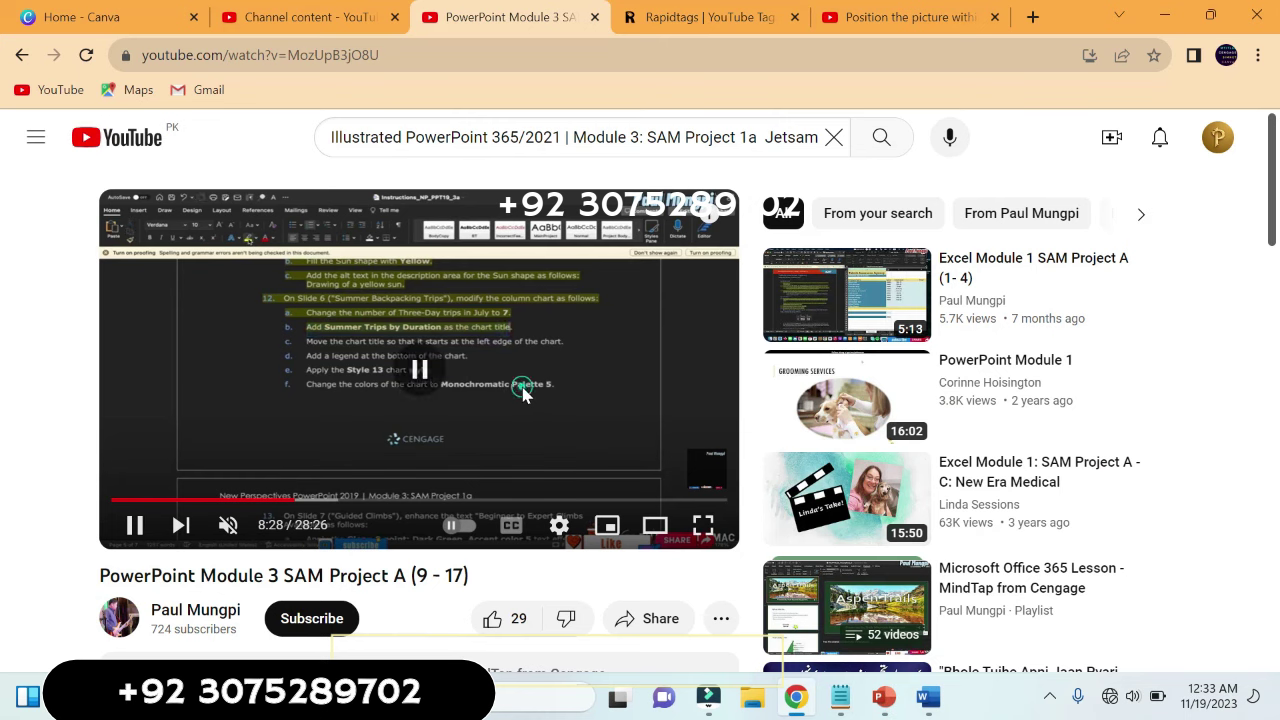
- Highlight instruction item e yellow in Word, then return to PowerPoint
{"action": "left_click", "coordinate": [927, 700]}
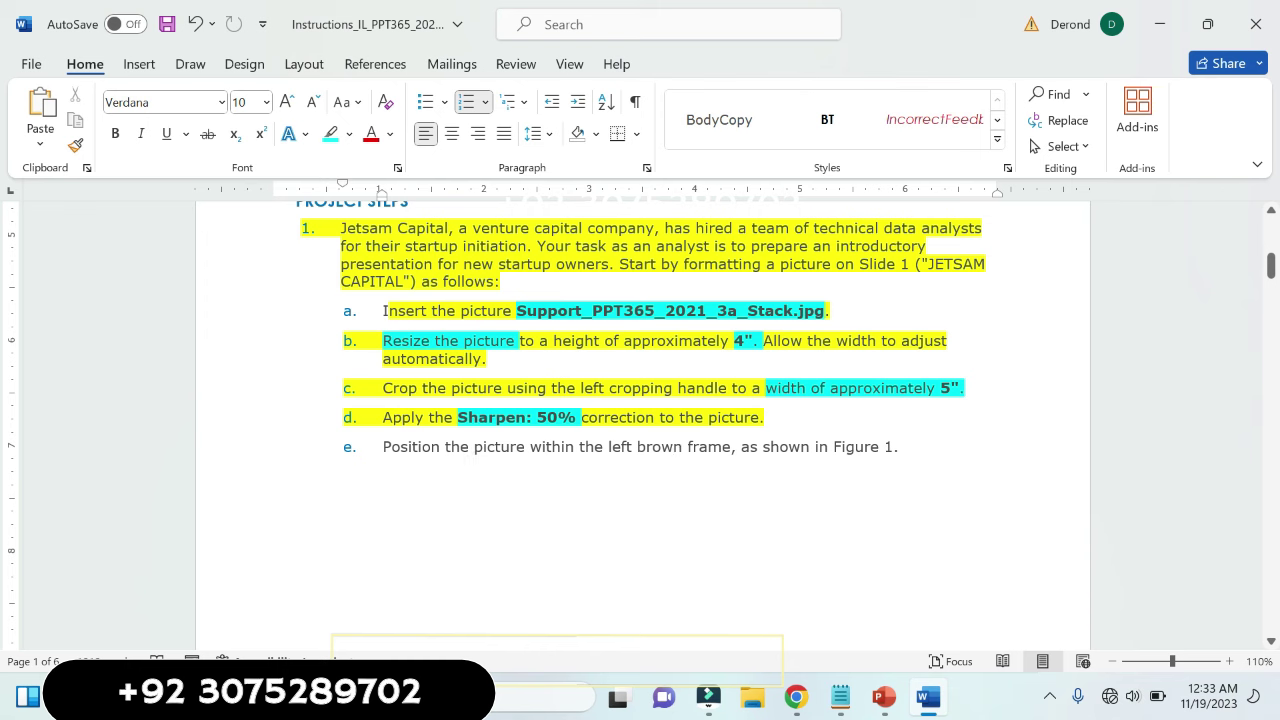
{"action": "left_click_drag", "start_coordinate": [380, 447], "coordinate": [906, 449]}
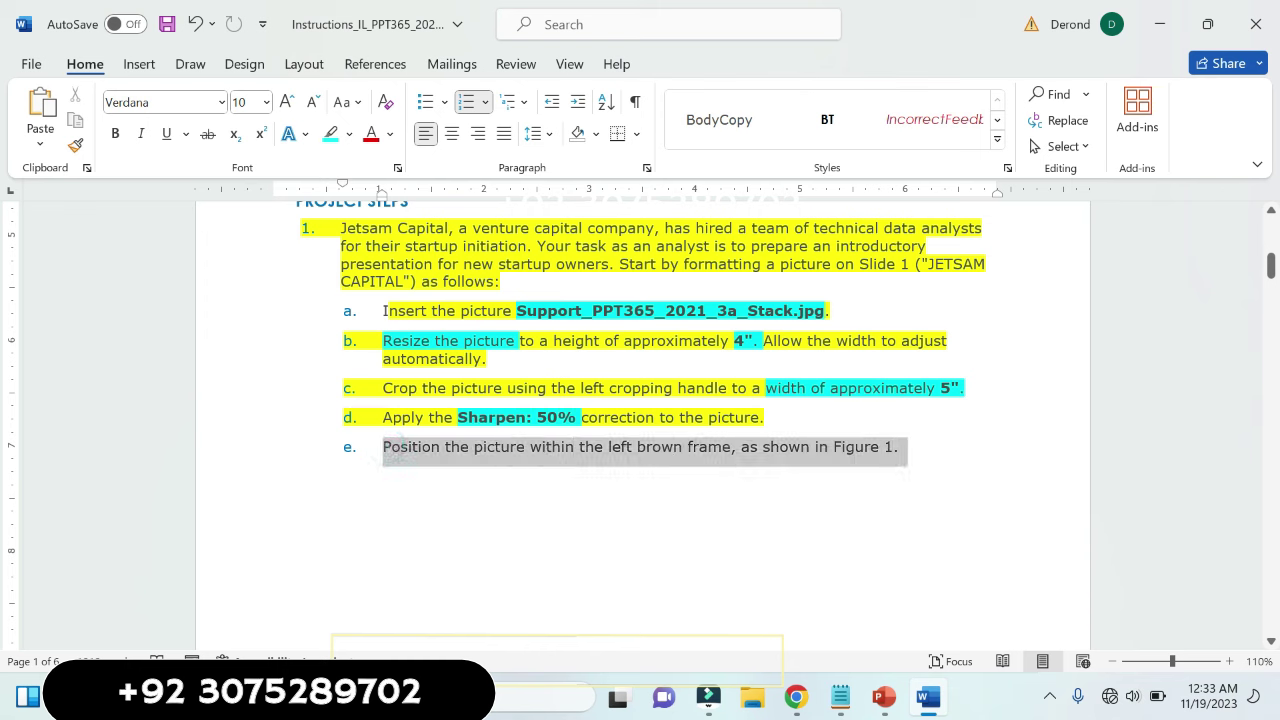
{"action": "left_click", "coordinate": [845, 414]}
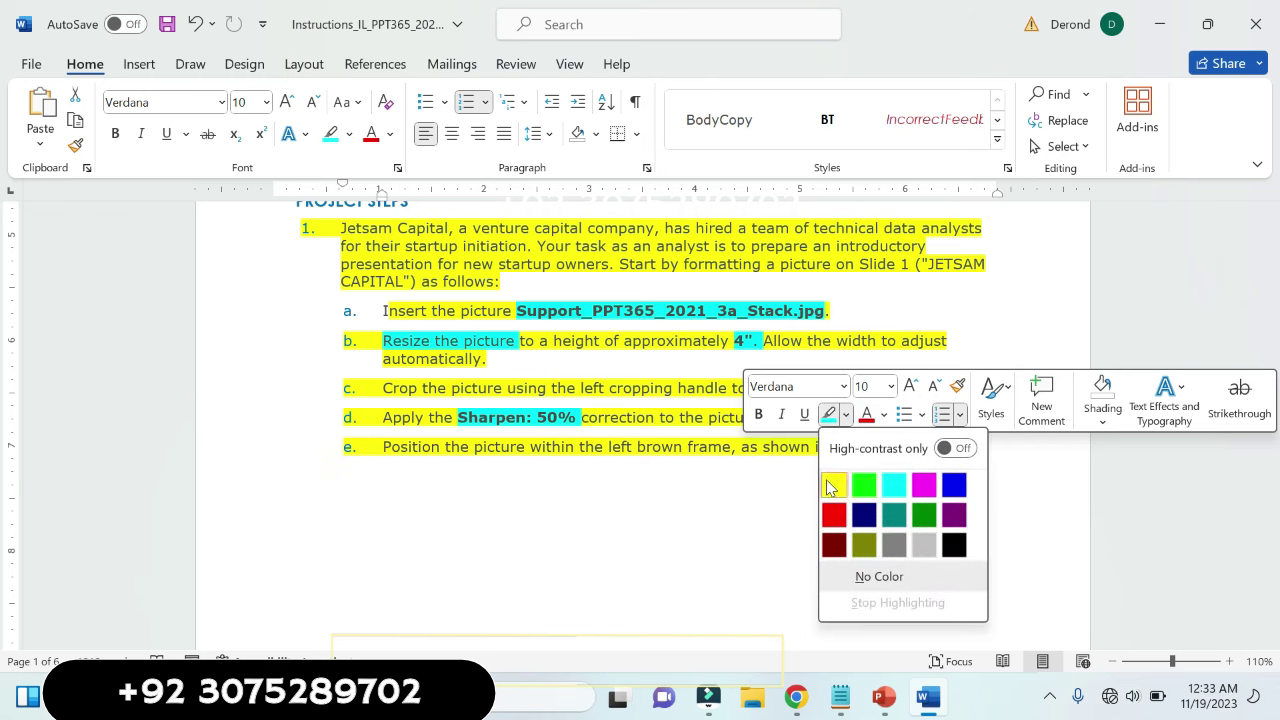
{"action": "left_click", "coordinate": [829, 487]}
{"action": "left_click", "coordinate": [750, 503]}
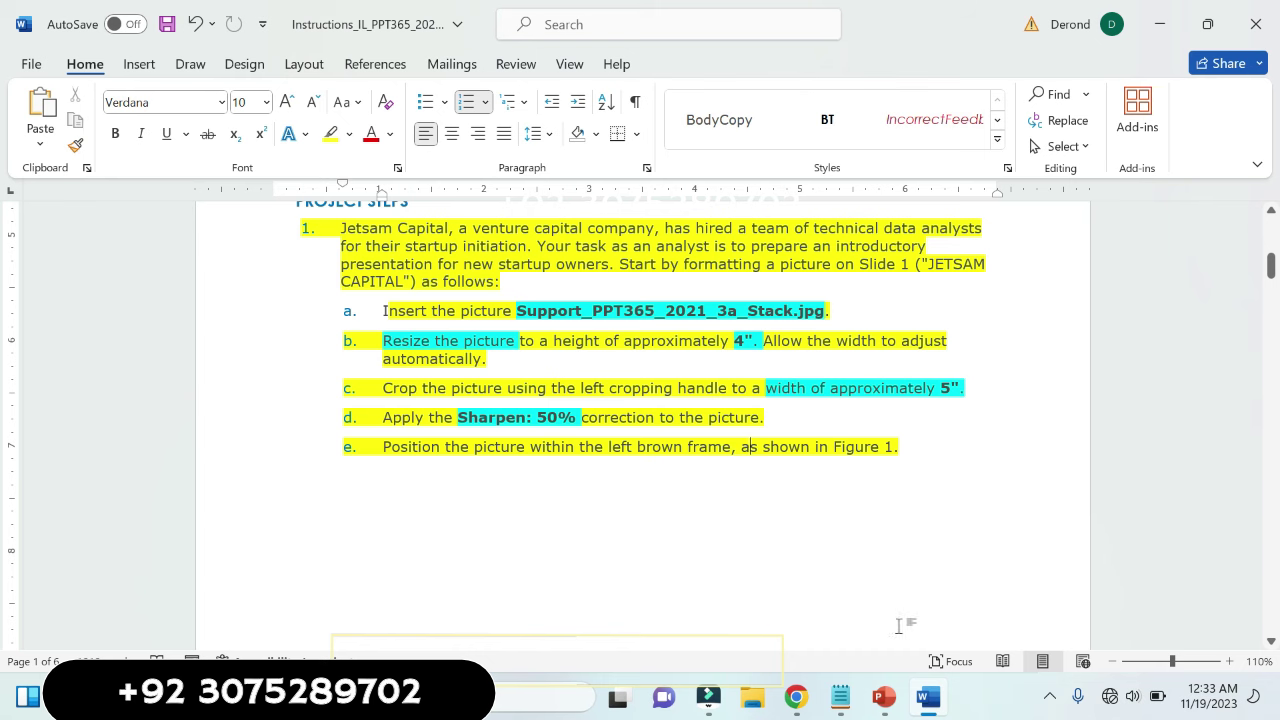
{"action": "left_click", "coordinate": [884, 700]}
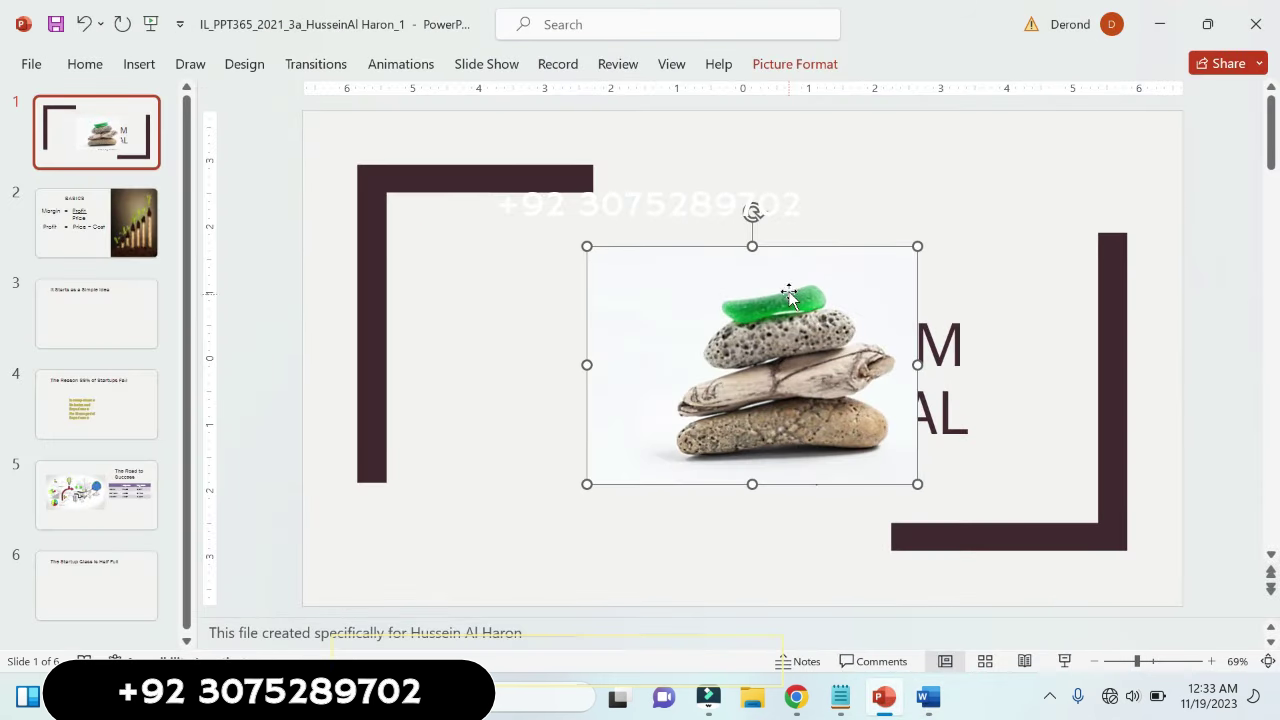
- Drag the stones picture into the left brown frame to uncover JETSAM CAPITAL, then switch to Word
{"action": "mouse_move", "coordinate": [787, 290]}
{"action": "left_mouse_down"}
{"action": "mouse_move", "coordinate": [584, 246]}
{"action": "mouse_move", "coordinate": [578, 227]}
{"action": "mouse_move", "coordinate": [592, 257]}
{"action": "left_mouse_up"}
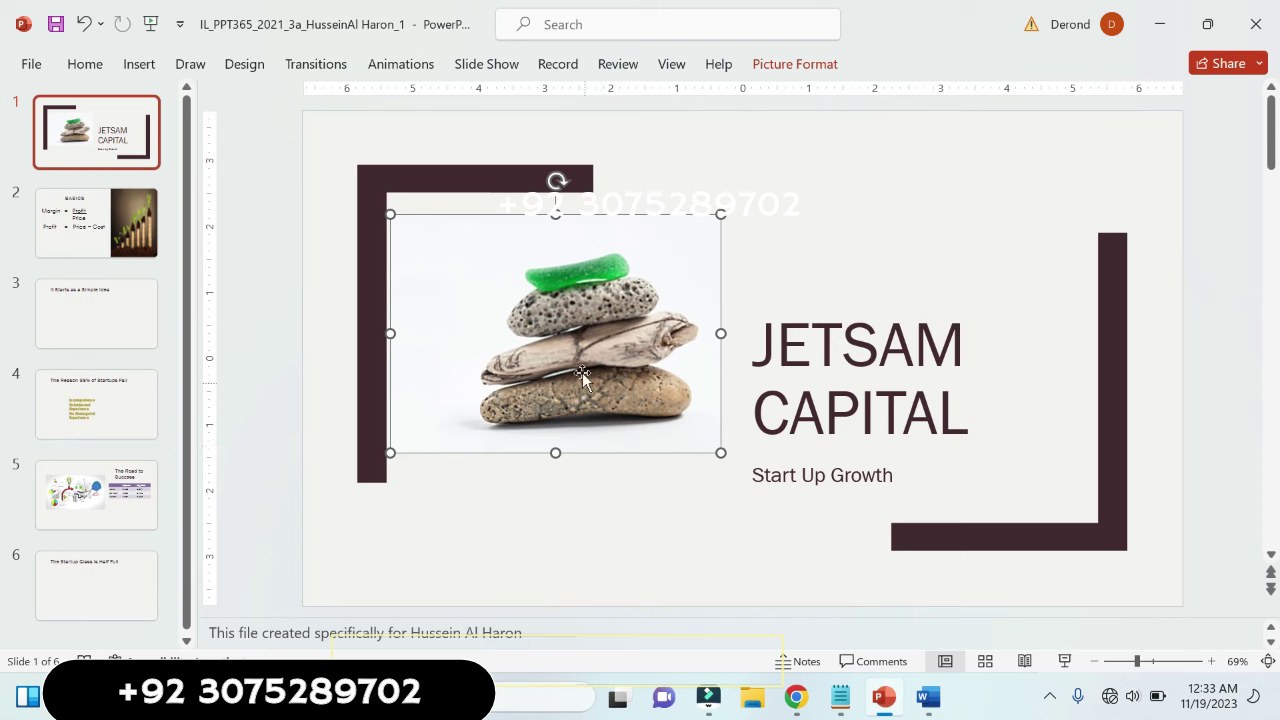
{"action": "left_click", "coordinate": [686, 560]}
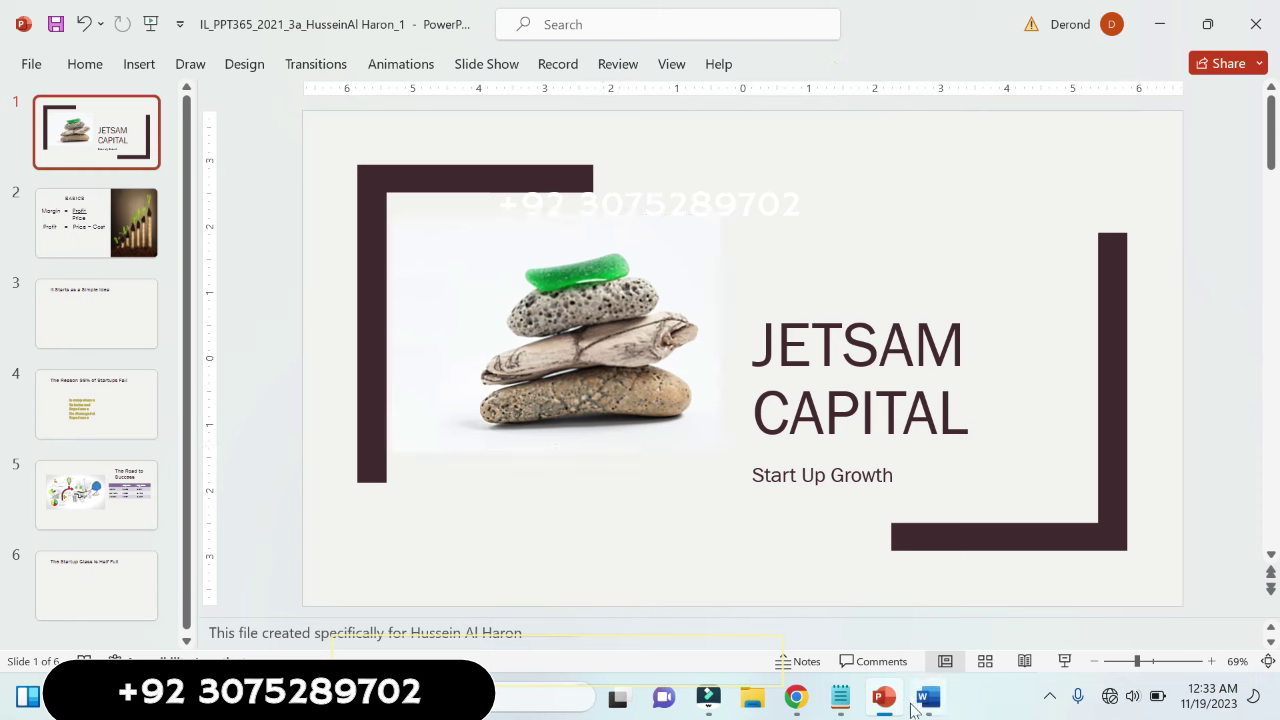
{"action": "left_click", "coordinate": [926, 698]}
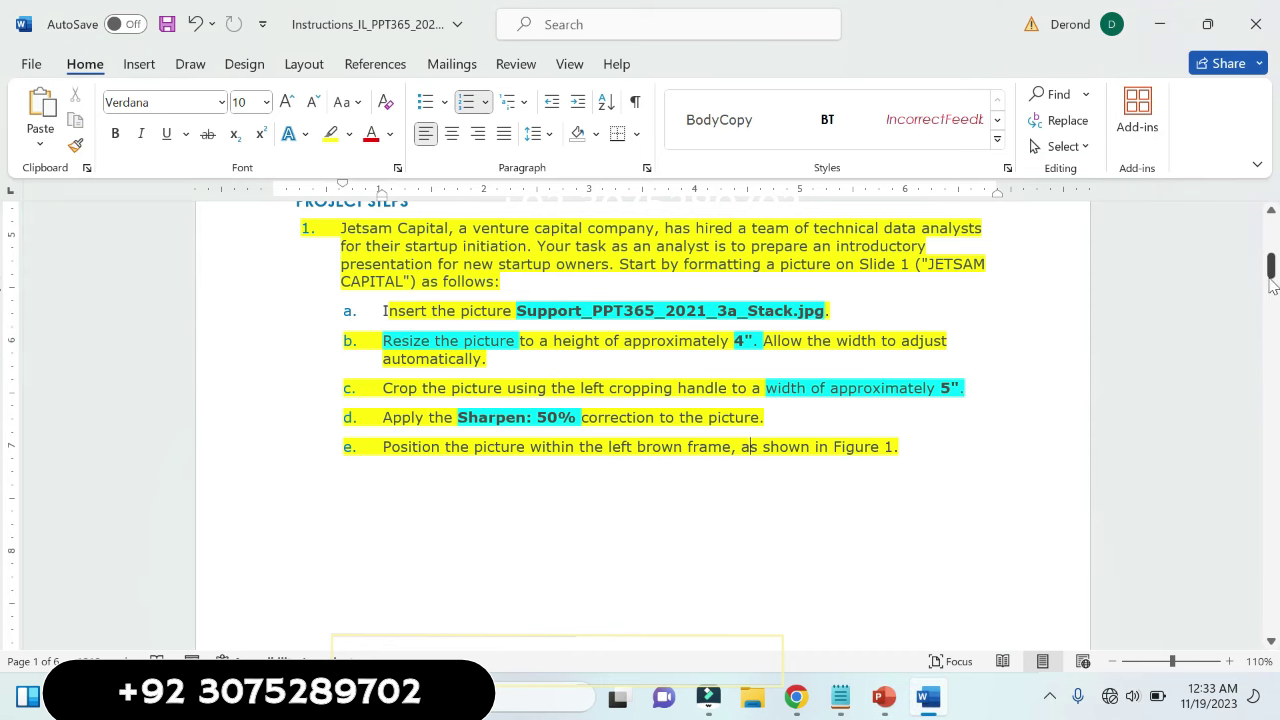
- Scroll to Figure 1 and zoom in and out to compare its slide layout, then return to PowerPoint
{"action": "left_click_drag", "start_coordinate": [1272, 268], "coordinate": [1273, 307]}
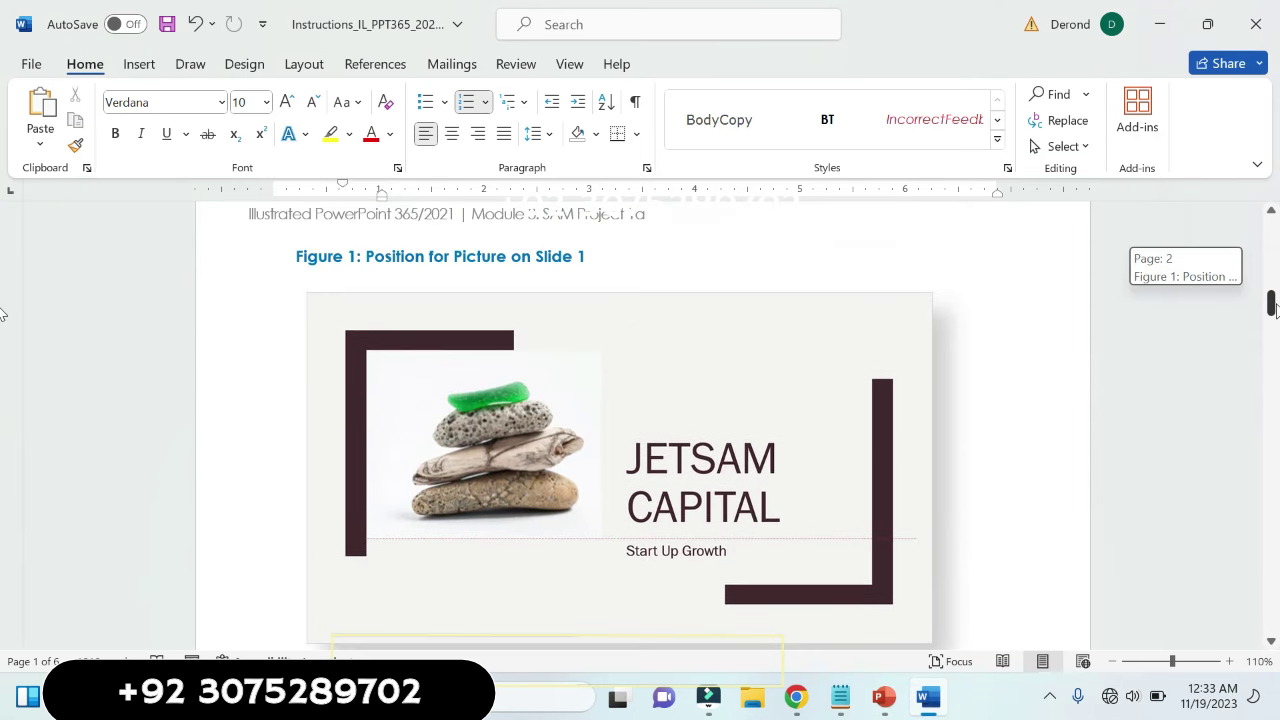
{"action": "scroll", "coordinate": [577, 469], "scroll_direction": "up", "scroll_amount": 2, "text": "ctrl"}
{"action": "scroll", "coordinate": [577, 469], "scroll_direction": "up", "scroll_amount": 6, "text": "ctrl"}
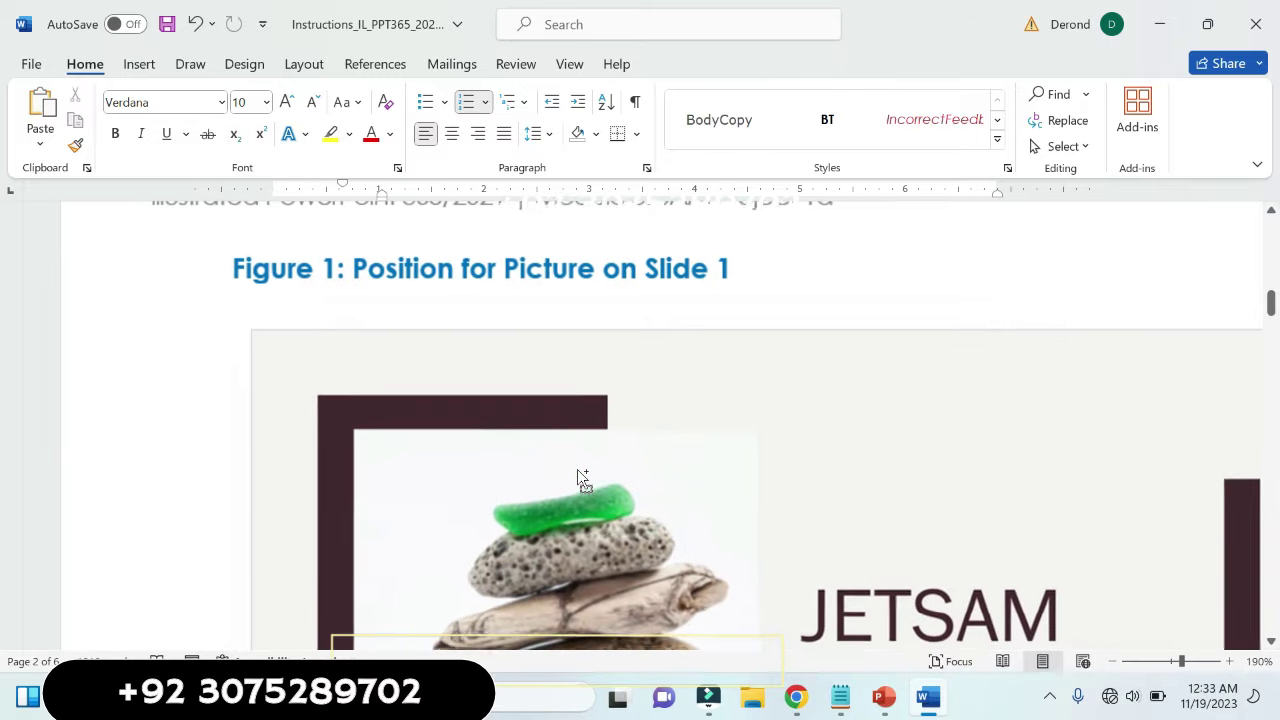
{"action": "scroll", "coordinate": [577, 469], "scroll_direction": "down", "scroll_amount": 4, "text": "ctrl"}
{"action": "scroll", "coordinate": [577, 469], "scroll_direction": "down", "scroll_amount": 3, "text": "ctrl"}
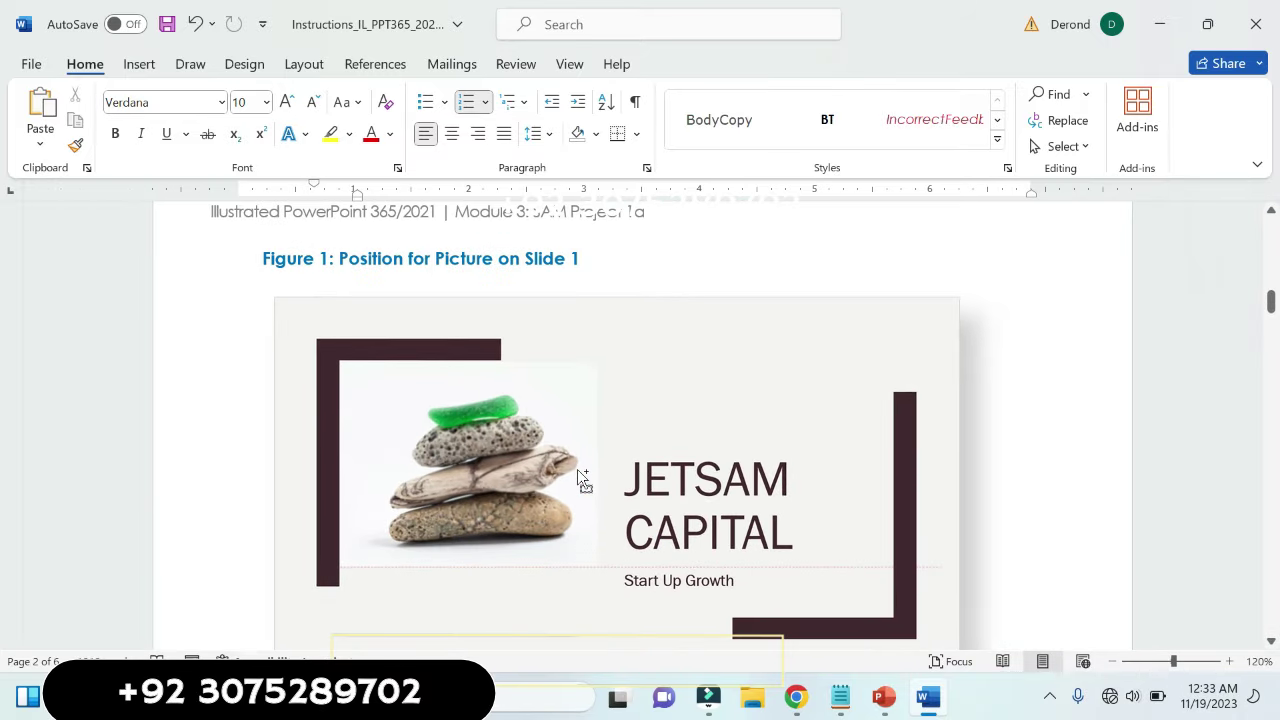
{"action": "scroll", "coordinate": [577, 469], "scroll_direction": "down", "scroll_amount": 1, "text": "ctrl"}
{"action": "scroll", "coordinate": [577, 469], "scroll_direction": "down", "scroll_amount": 2, "text": "ctrl"}
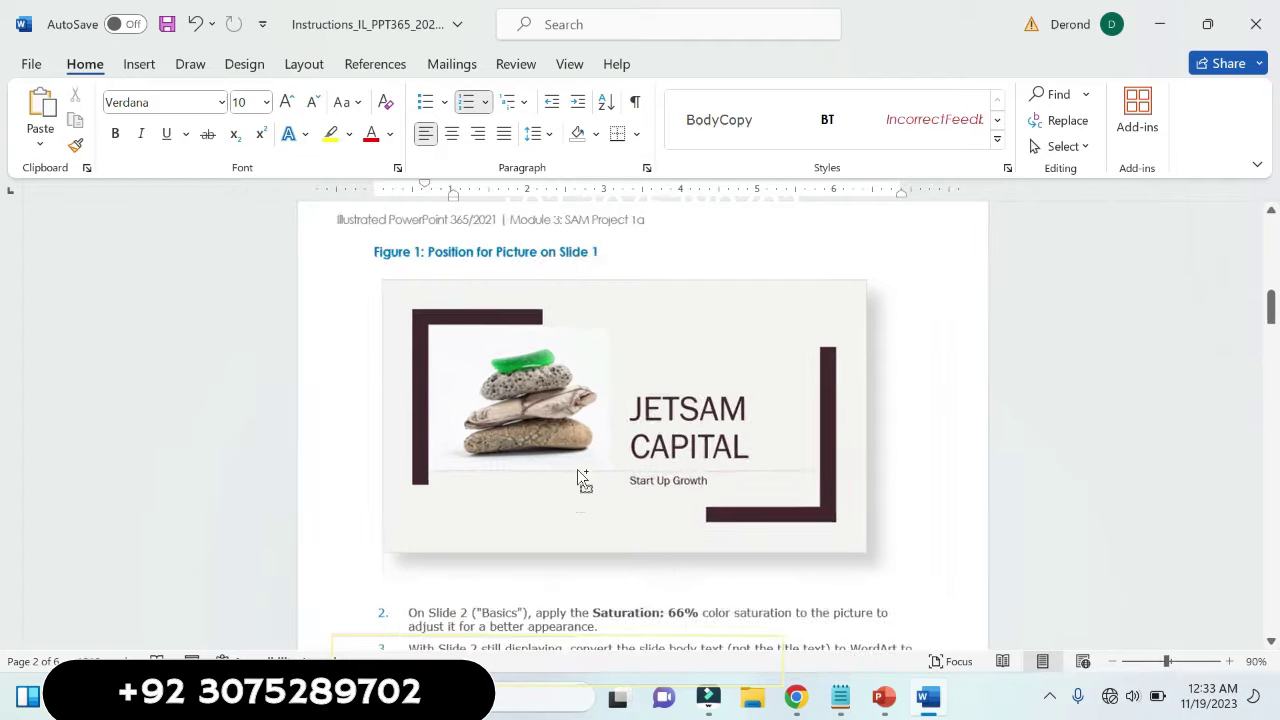
{"action": "scroll", "coordinate": [577, 469], "scroll_direction": "up", "scroll_amount": 7, "text": "ctrl"}
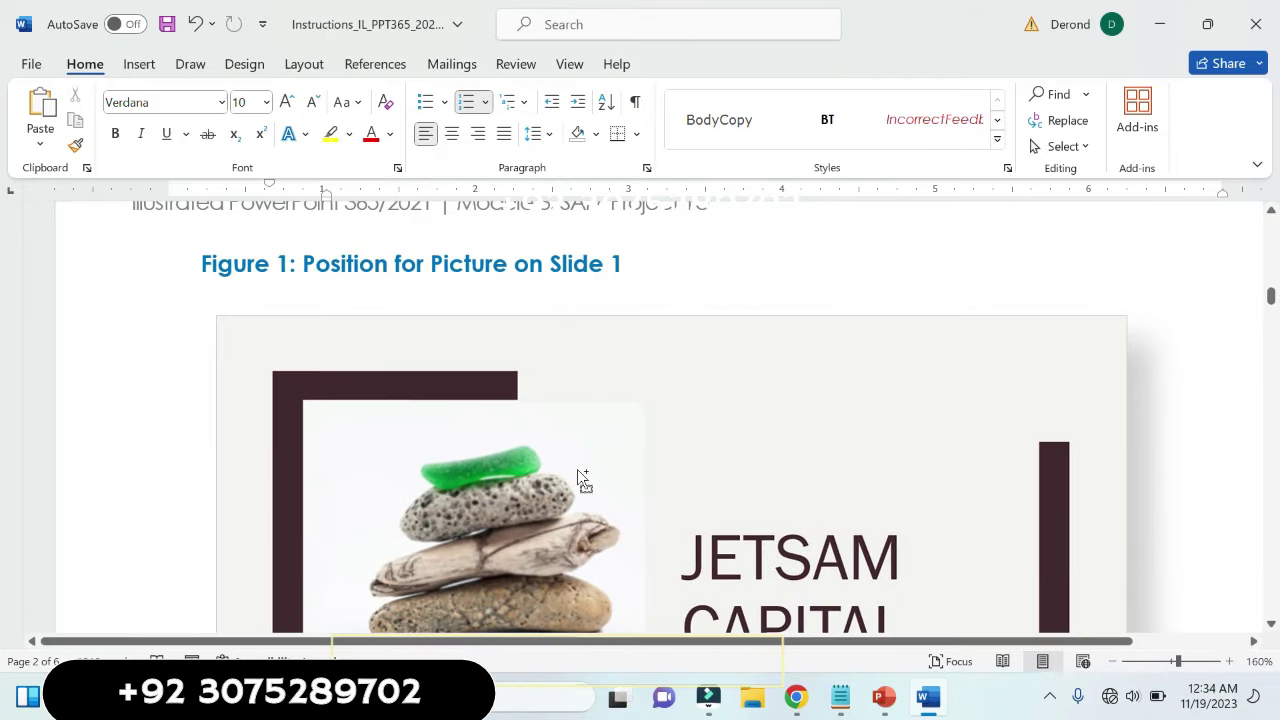
{"action": "scroll", "coordinate": [583, 480], "scroll_direction": "up", "scroll_amount": 5, "text": "ctrl"}
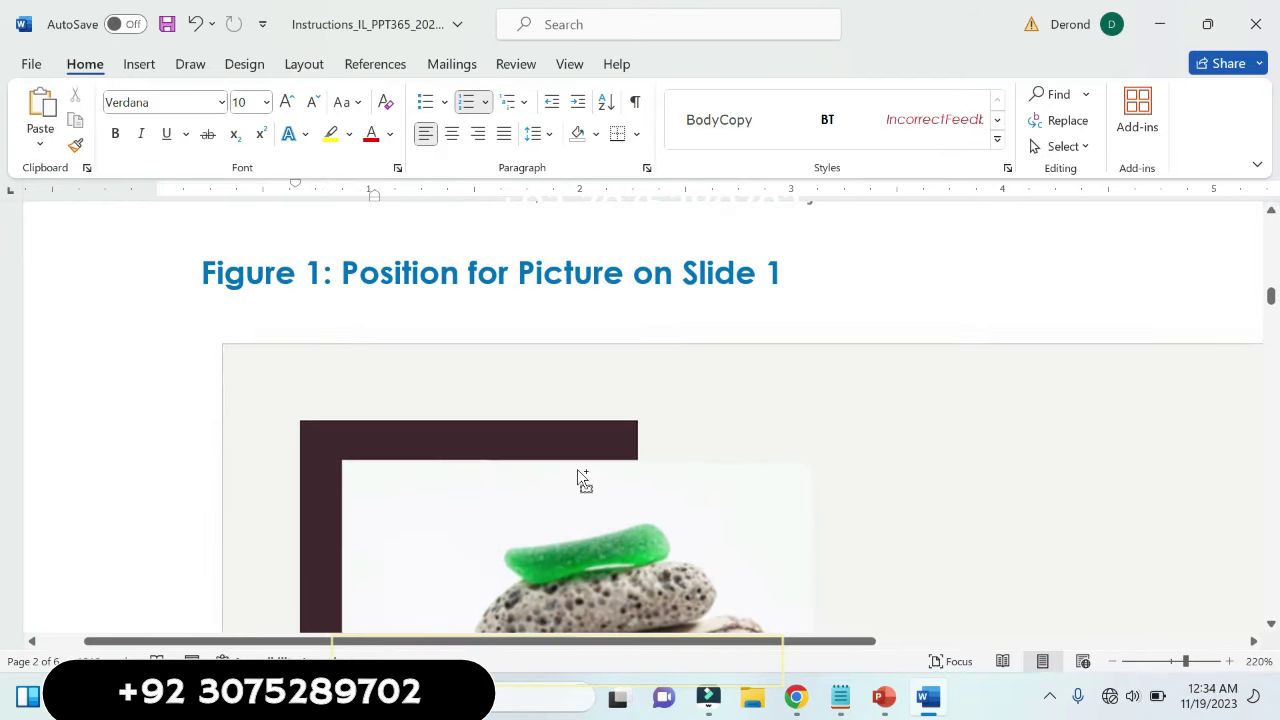
{"action": "scroll", "coordinate": [583, 480], "scroll_direction": "down", "scroll_amount": 4, "text": "ctrl"}
{"action": "scroll", "coordinate": [577, 469], "scroll_direction": "down", "scroll_amount": 4, "text": "ctrl"}
{"action": "scroll", "coordinate": [577, 469], "scroll_direction": "down", "scroll_amount": 1, "text": "ctrl"}
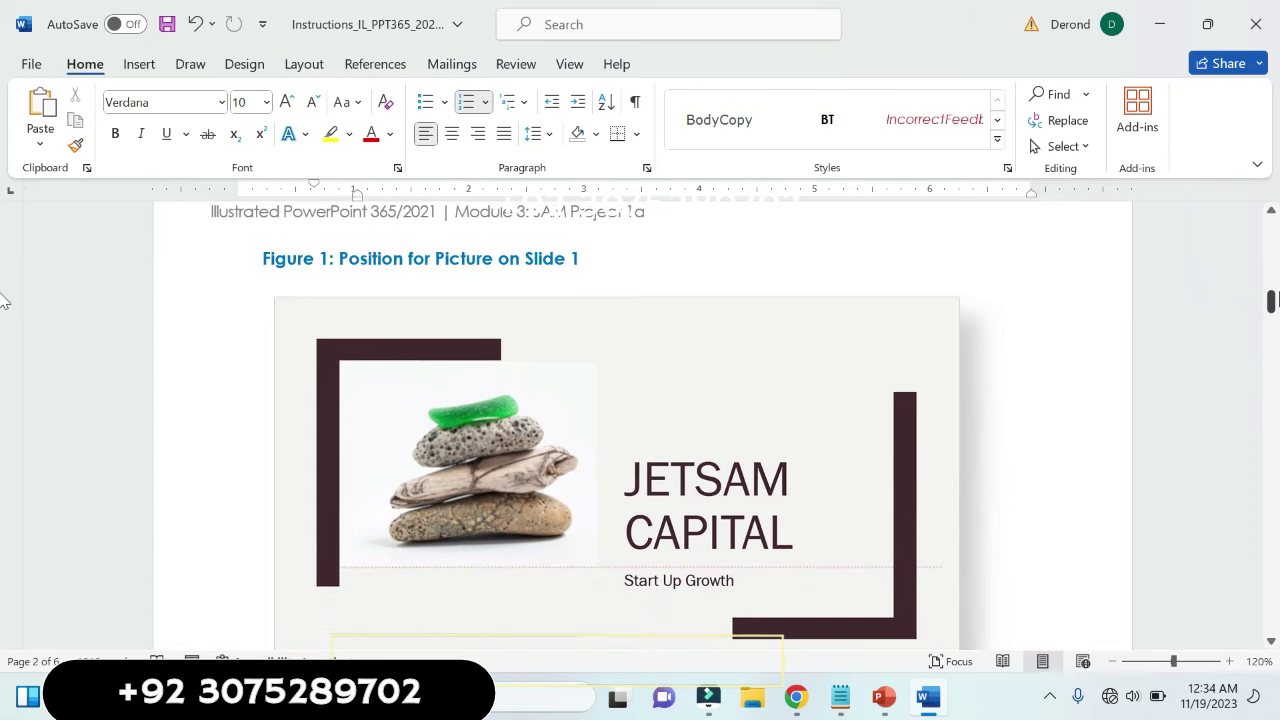
{"action": "scroll", "coordinate": [1277, 218], "scroll_direction": "up", "scroll_amount": 5}
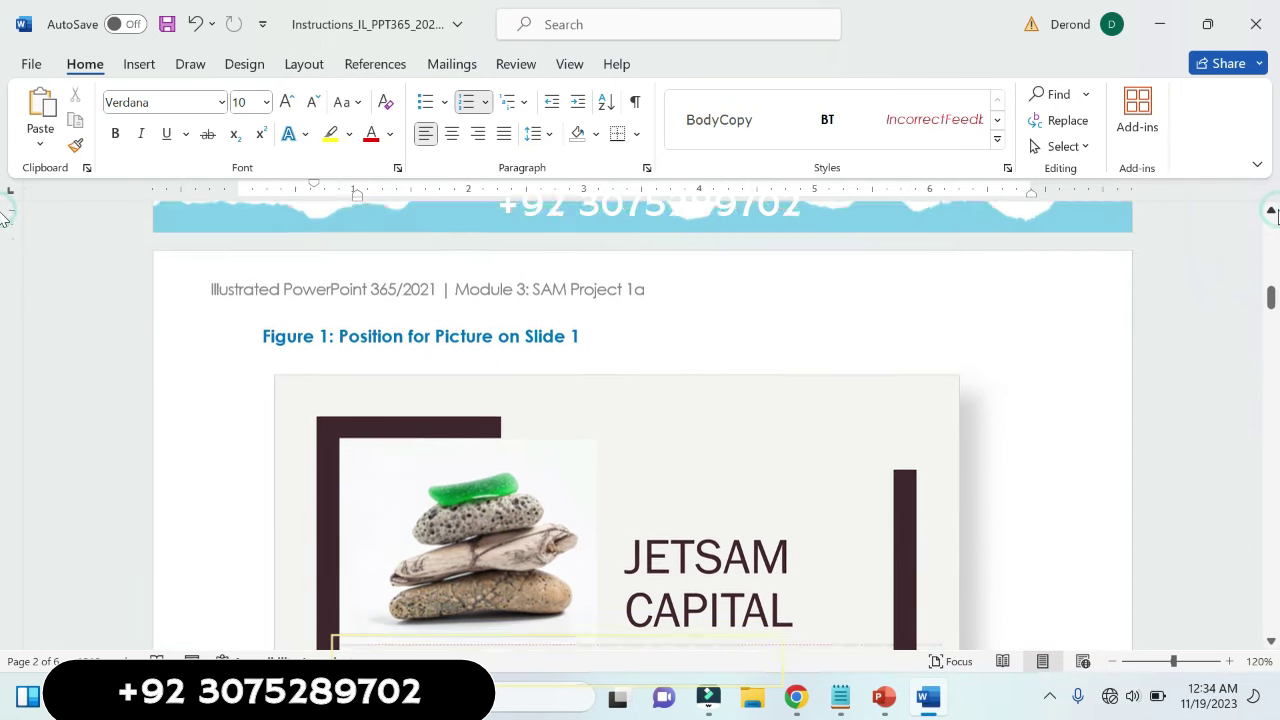
{"action": "scroll", "coordinate": [1277, 218], "scroll_direction": "up", "scroll_amount": 4}
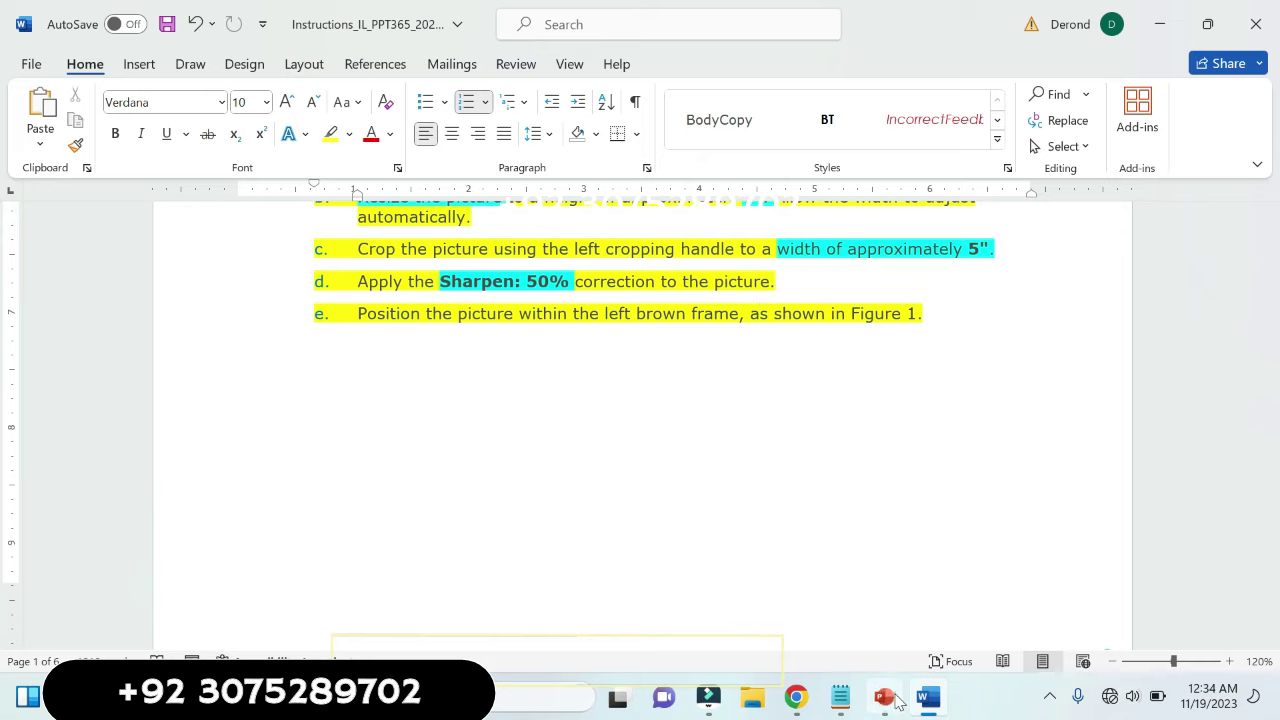
{"action": "left_click", "coordinate": [884, 697]}
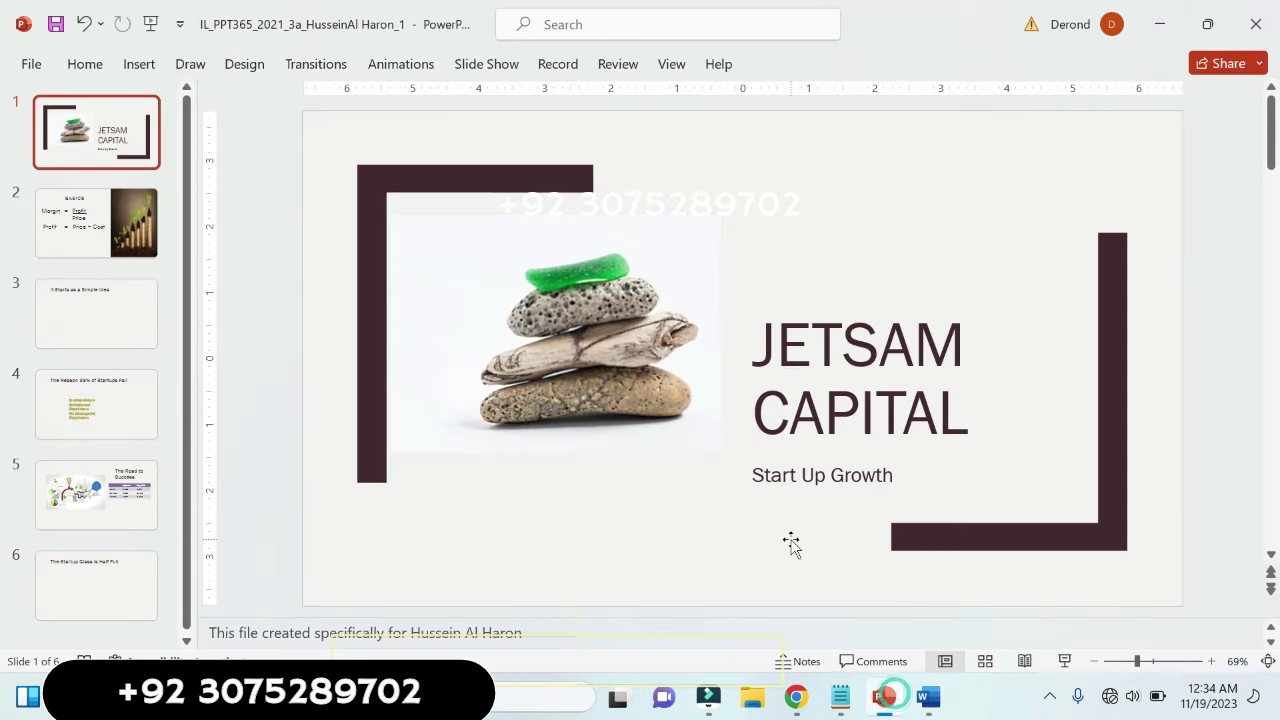
- Nudge the 3.6 by 5 inch stones picture in small drags to align it inside the left frame
{"action": "left_click", "coordinate": [645, 366]}
{"action": "mouse_move", "coordinate": [632, 340]}
{"action": "left_mouse_down"}
{"action": "mouse_move", "coordinate": [626, 311]}
{"action": "mouse_move", "coordinate": [626, 323]}
{"action": "mouse_move", "coordinate": [636, 316]}
{"action": "left_mouse_up"}
{"action": "left_click_drag", "start_coordinate": [636, 326], "coordinate": [628, 316]}
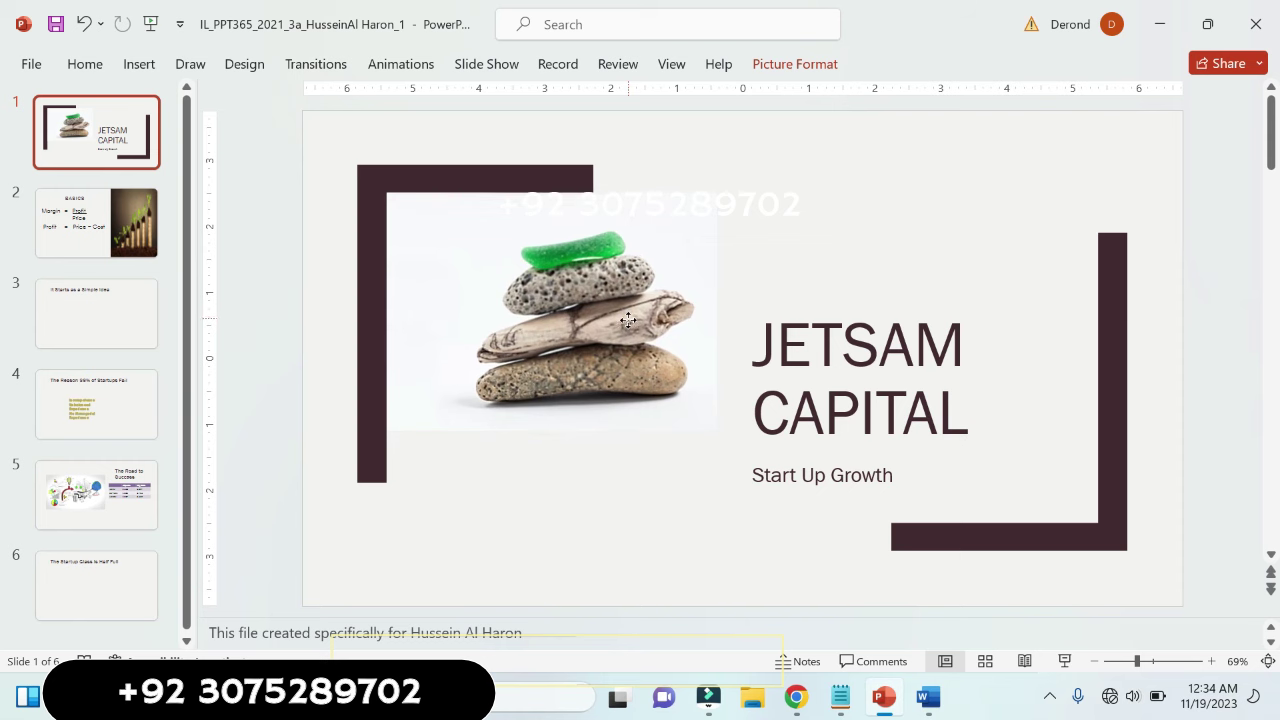
{"action": "left_click_drag", "start_coordinate": [628, 316], "coordinate": [628, 325]}
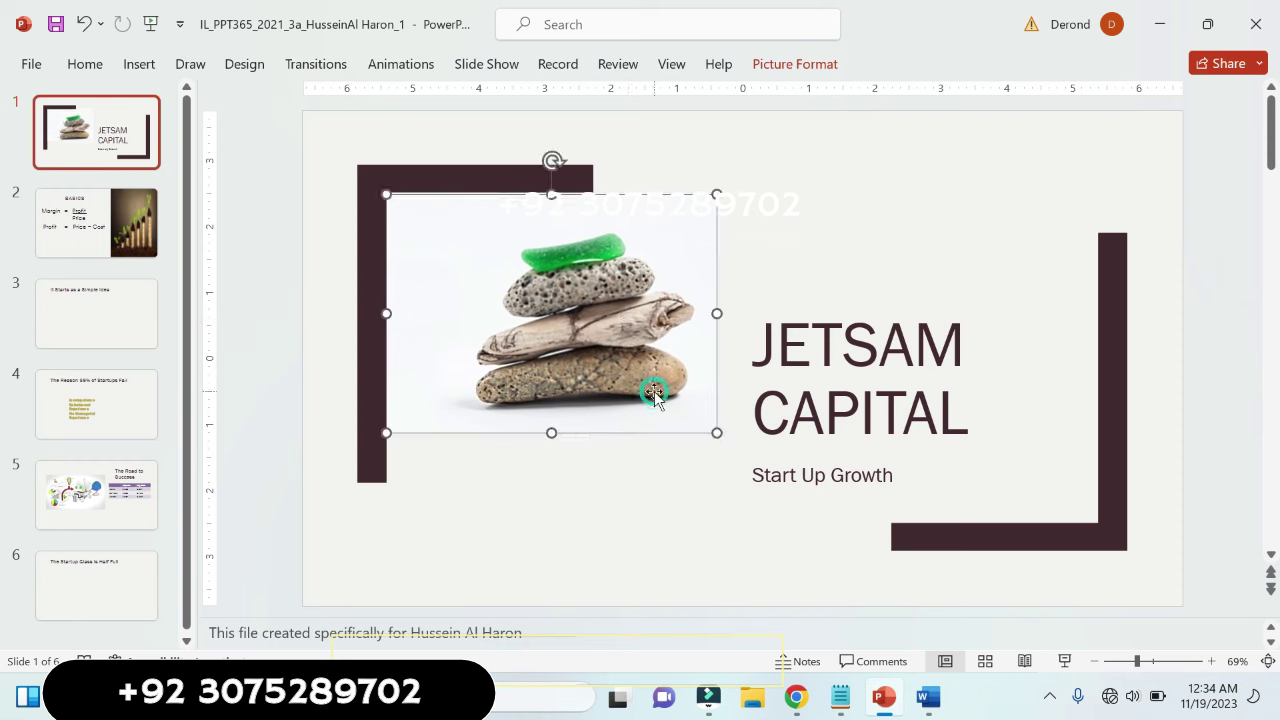
{"action": "left_click", "coordinate": [834, 62]}
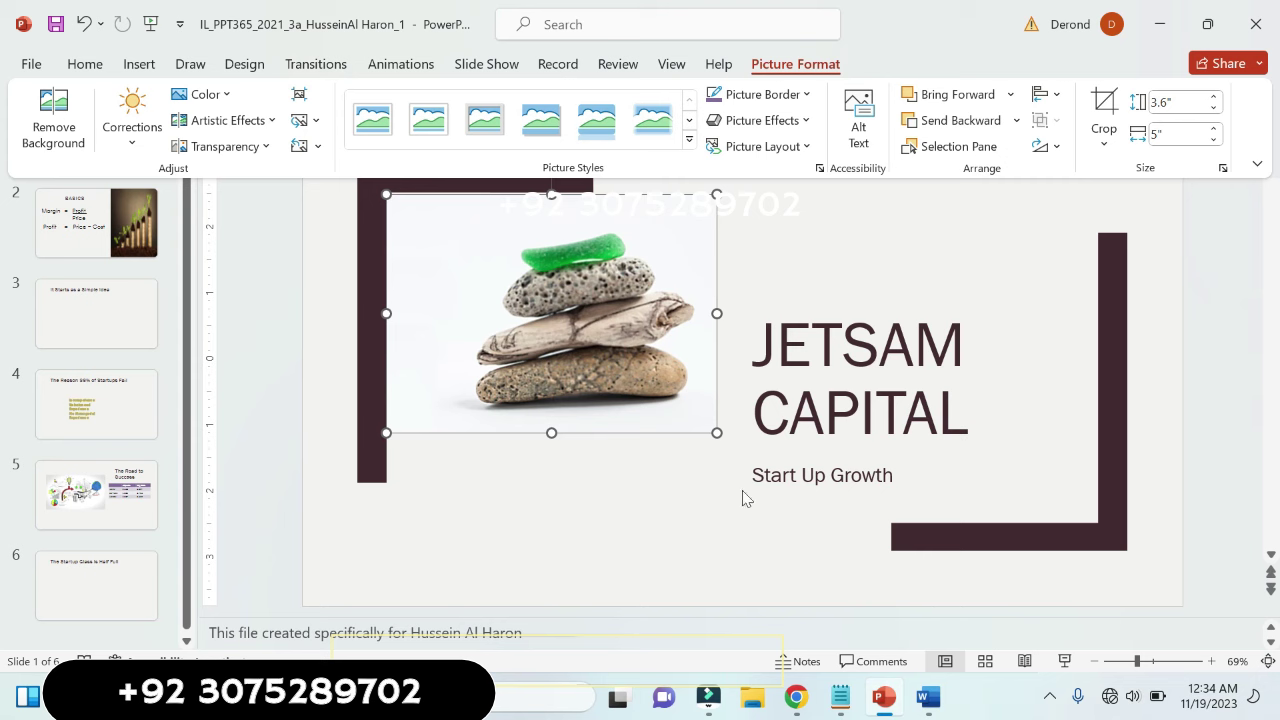
{"action": "key", "text": "ctrl+F1"}
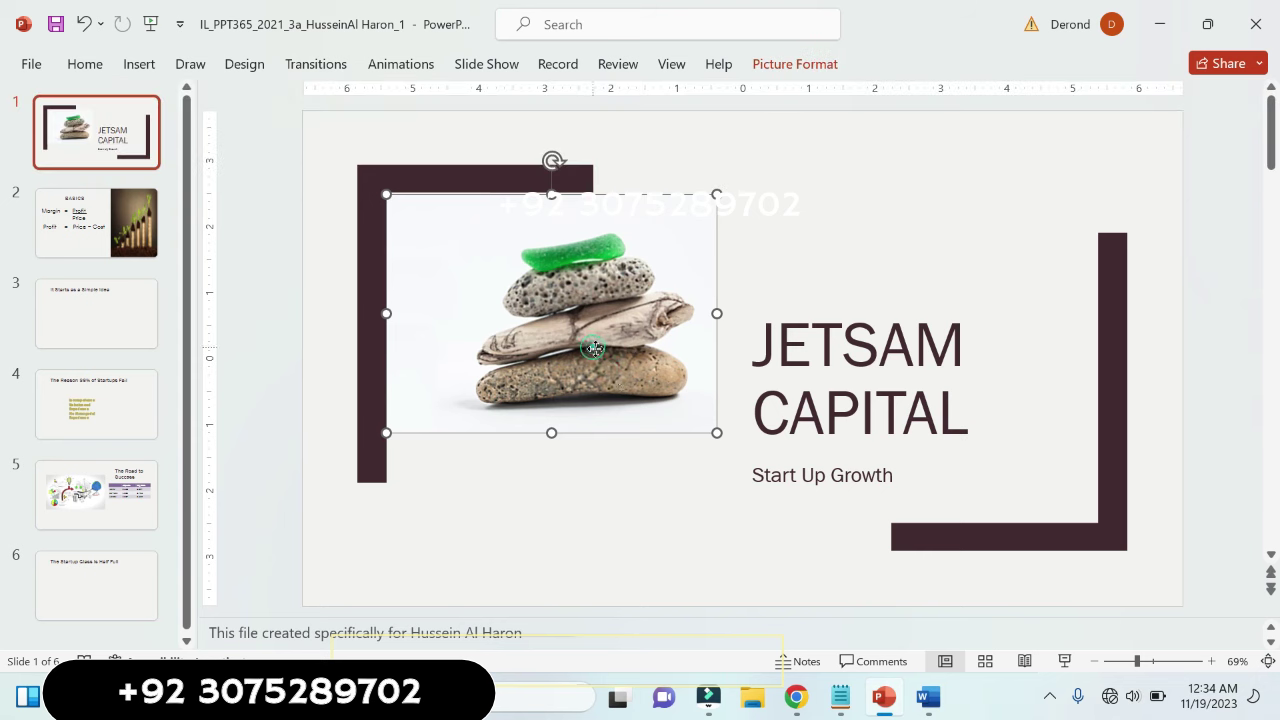
{"action": "mouse_move", "coordinate": [590, 345]}
{"action": "left_mouse_down"}
{"action": "mouse_move", "coordinate": [607, 357]}
{"action": "mouse_move", "coordinate": [592, 346]}
{"action": "left_mouse_up"}
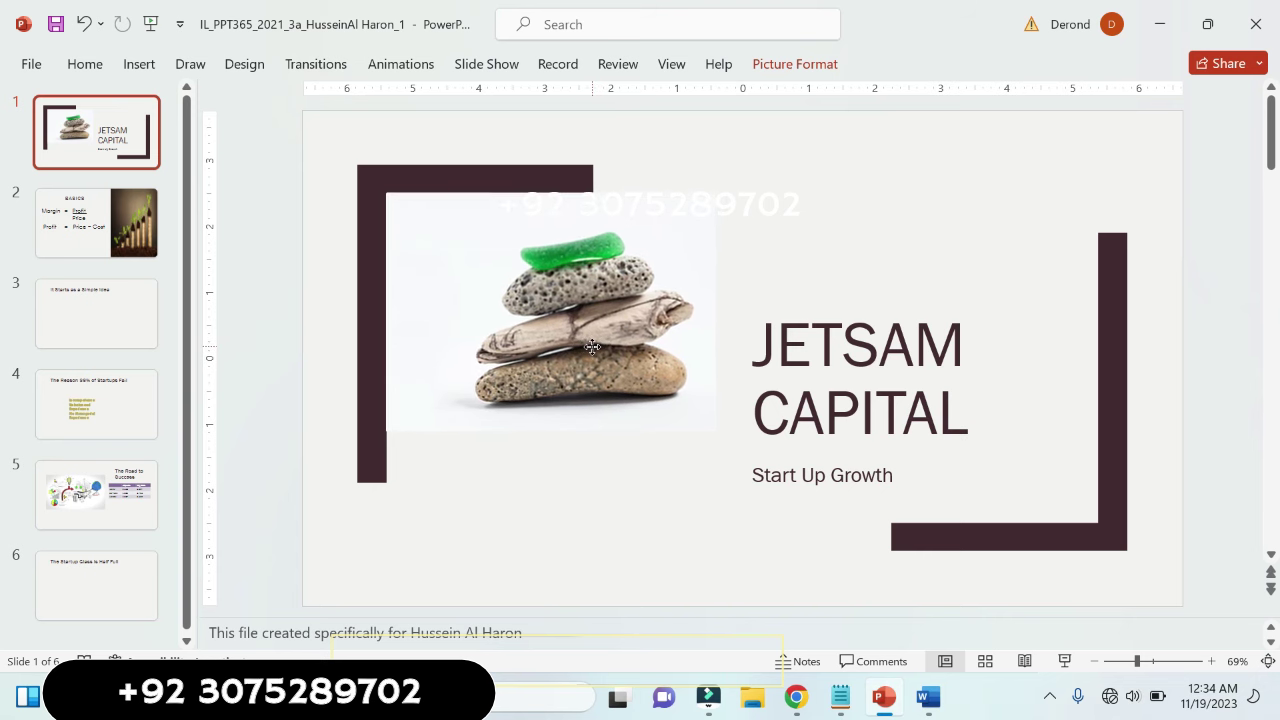
{"action": "left_click_drag", "start_coordinate": [592, 346], "coordinate": [593, 347]}
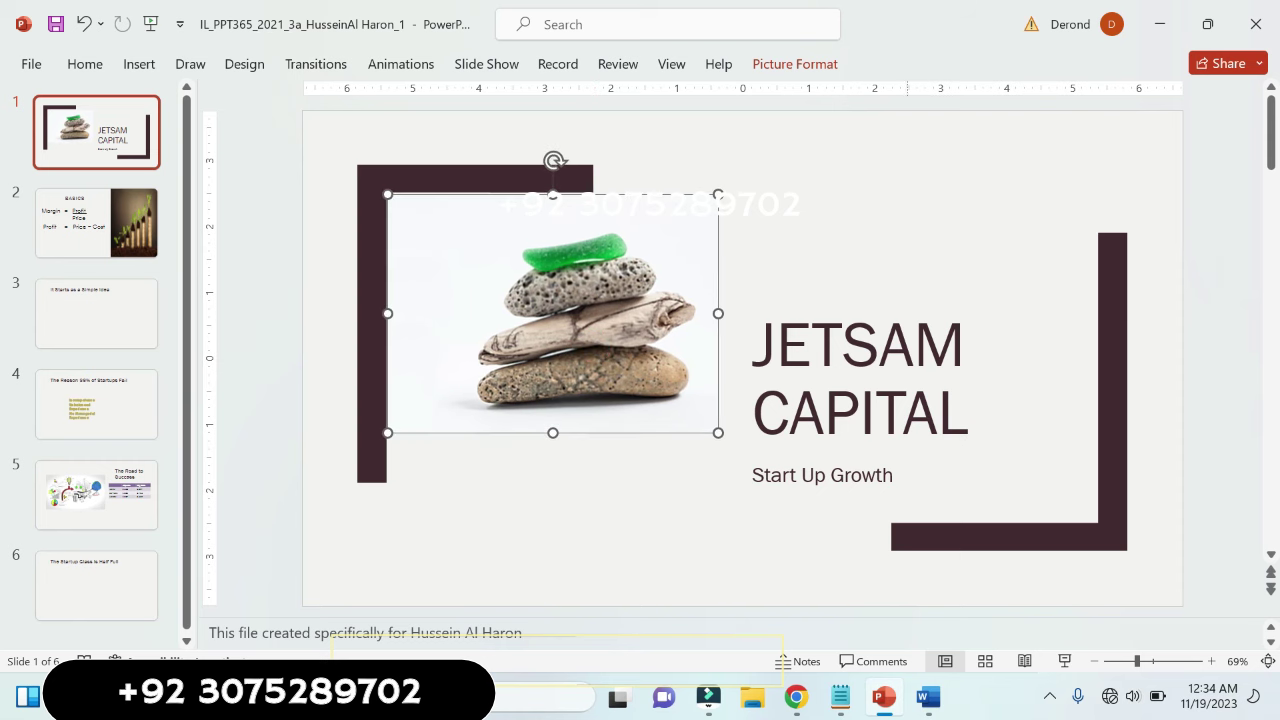
{"action": "left_click", "coordinate": [928, 706]}
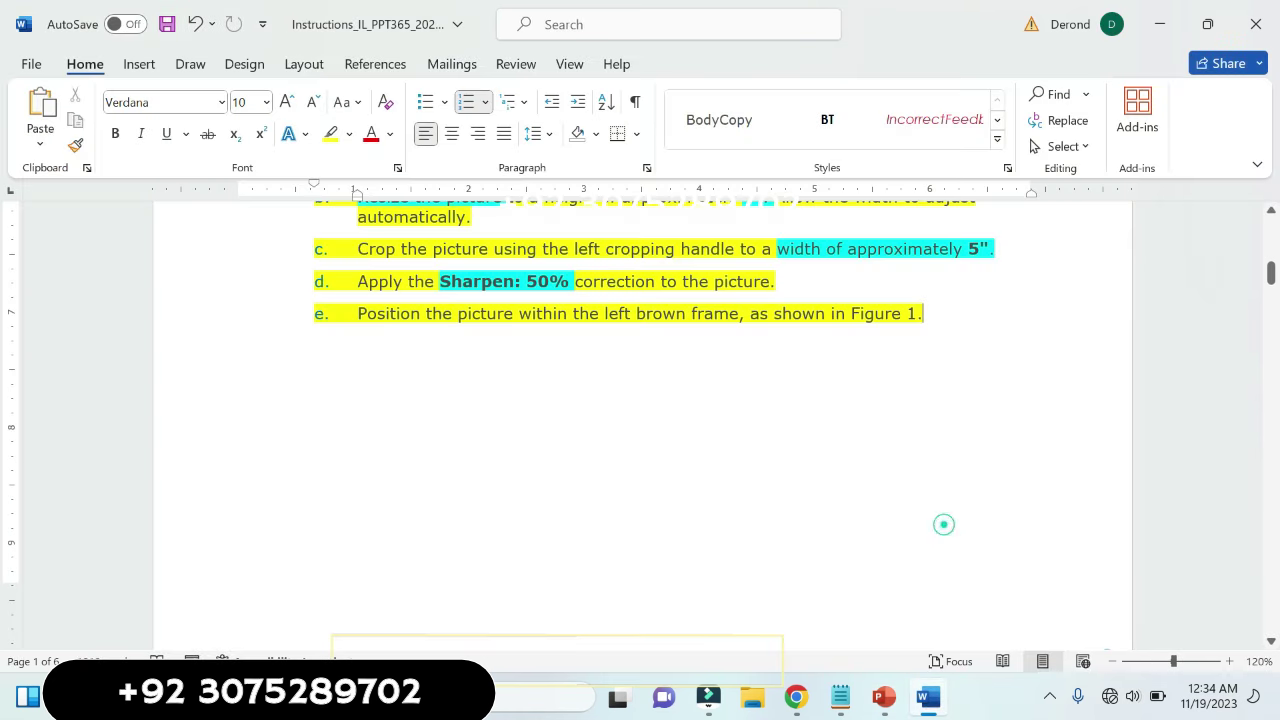
- Highlight instruction step 2 yellow in Word
{"action": "mouse_move", "coordinate": [1268, 290]}
{"action": "left_mouse_down"}
{"action": "mouse_move", "coordinate": [4, 322]}
{"action": "mouse_move", "coordinate": [1203, 340]}
{"action": "left_mouse_up"}
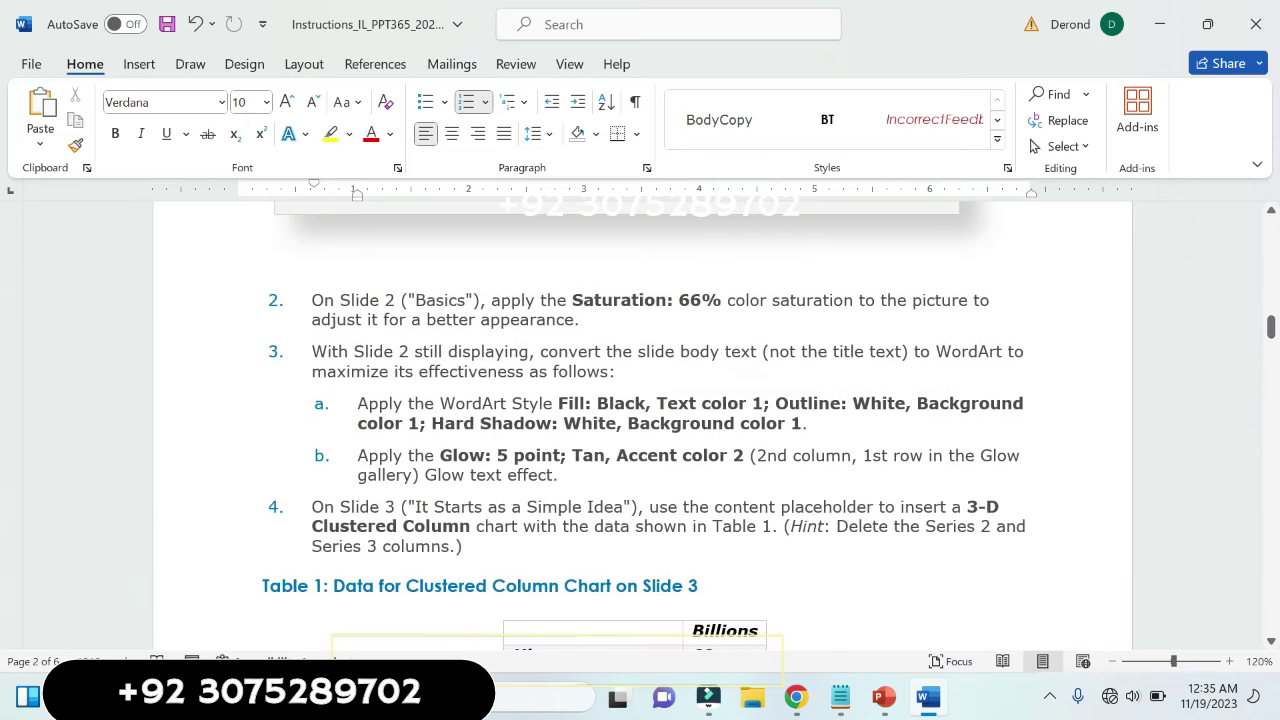
{"action": "left_click_drag", "start_coordinate": [310, 298], "coordinate": [582, 322]}
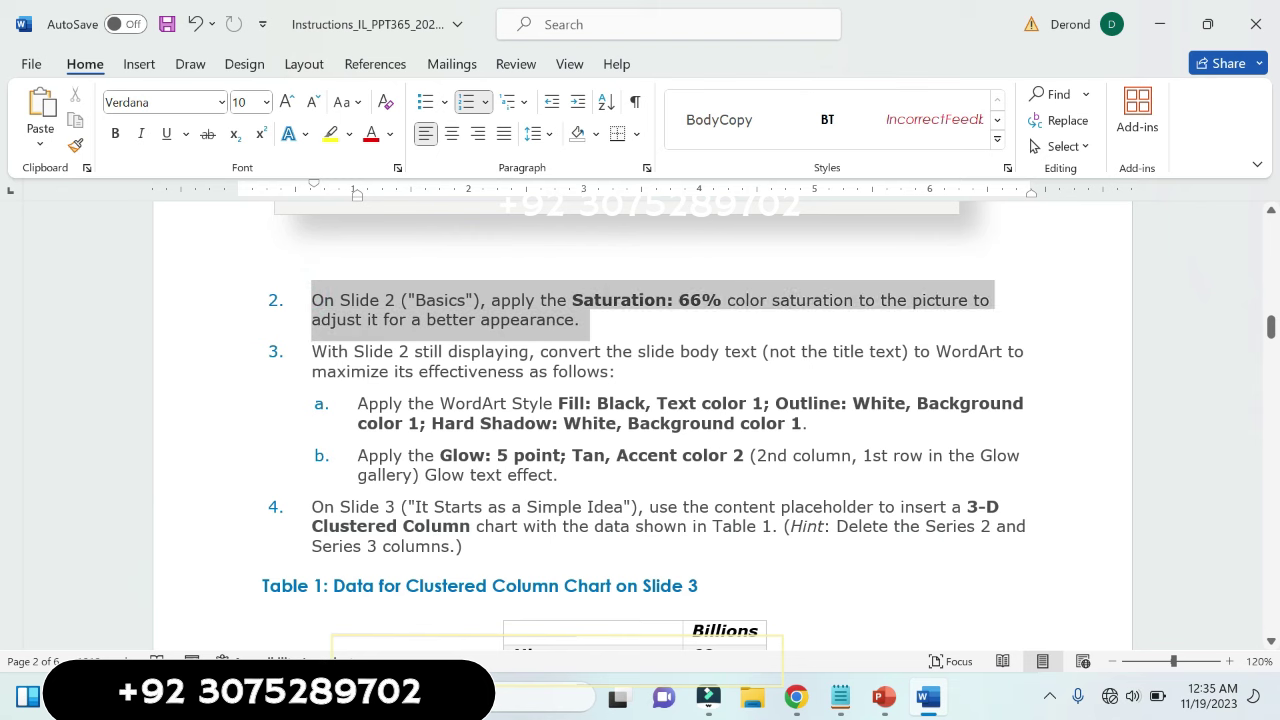
{"action": "left_click", "coordinate": [696, 280]}
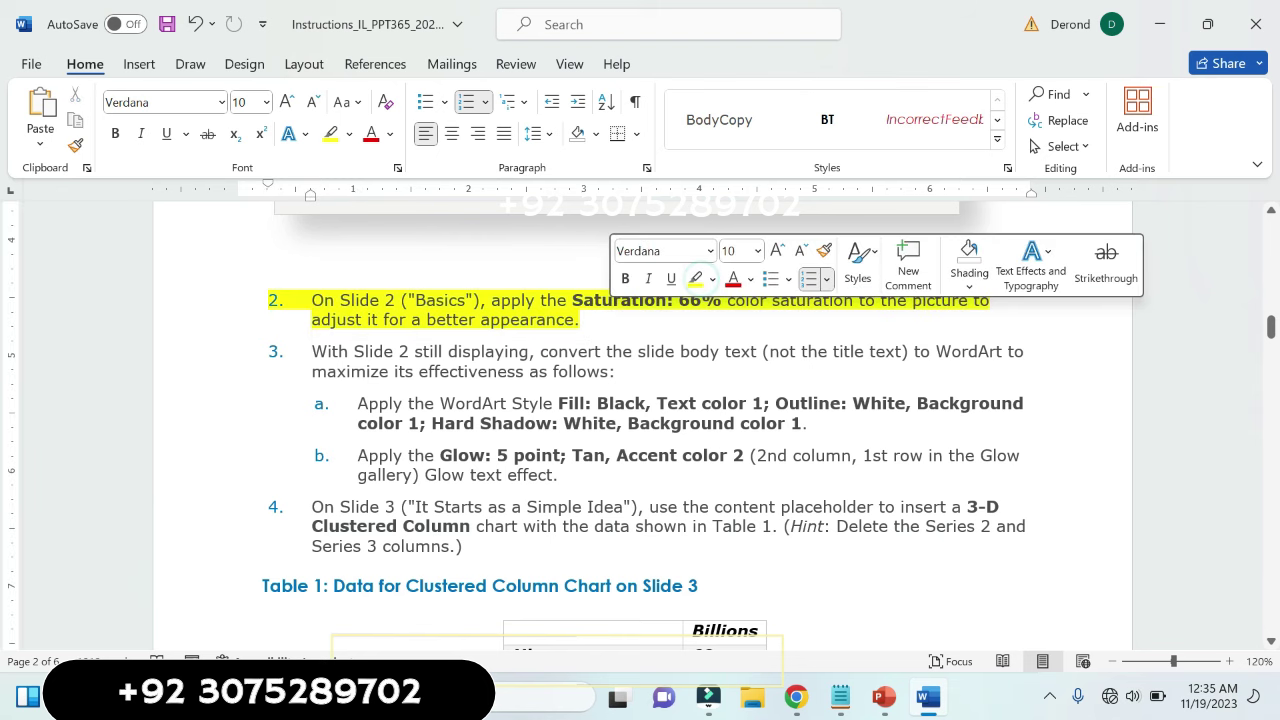
- Highlight 'apply the Saturation: 66%' turquoise, then show slide 2 in PowerPoint
{"action": "left_click_drag", "start_coordinate": [491, 299], "coordinate": [724, 302]}
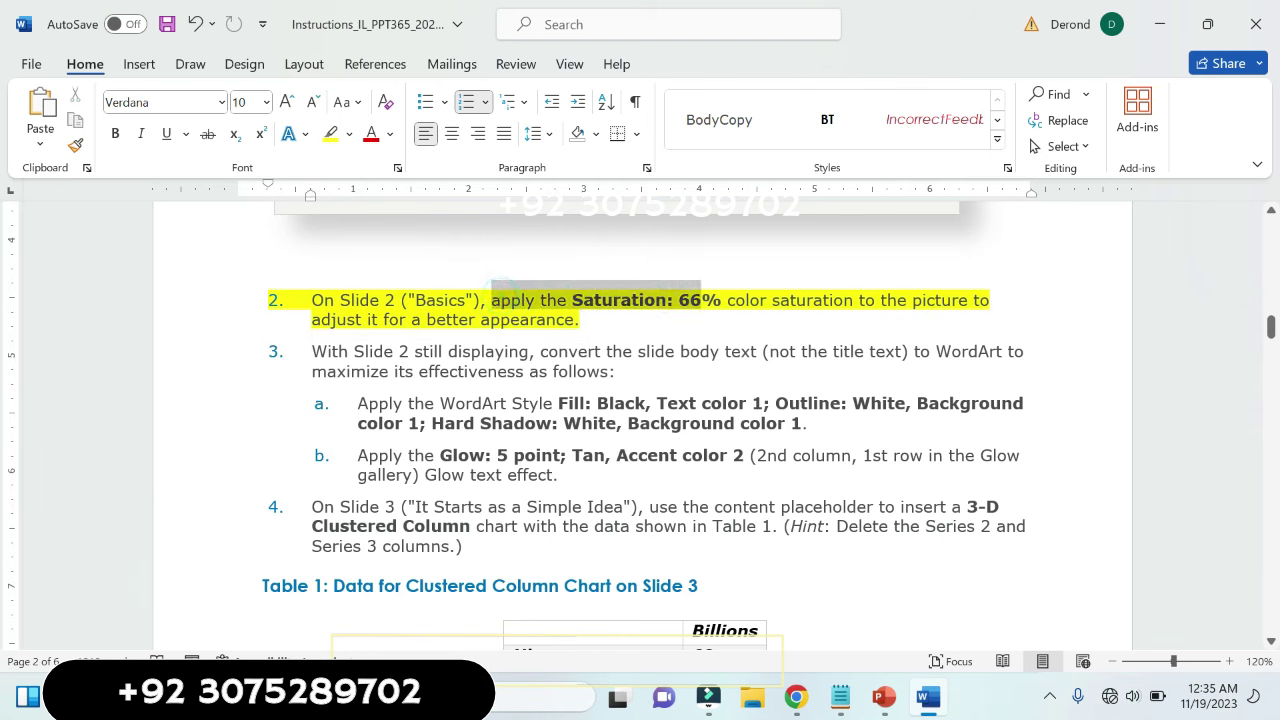
{"action": "left_click", "coordinate": [777, 264]}
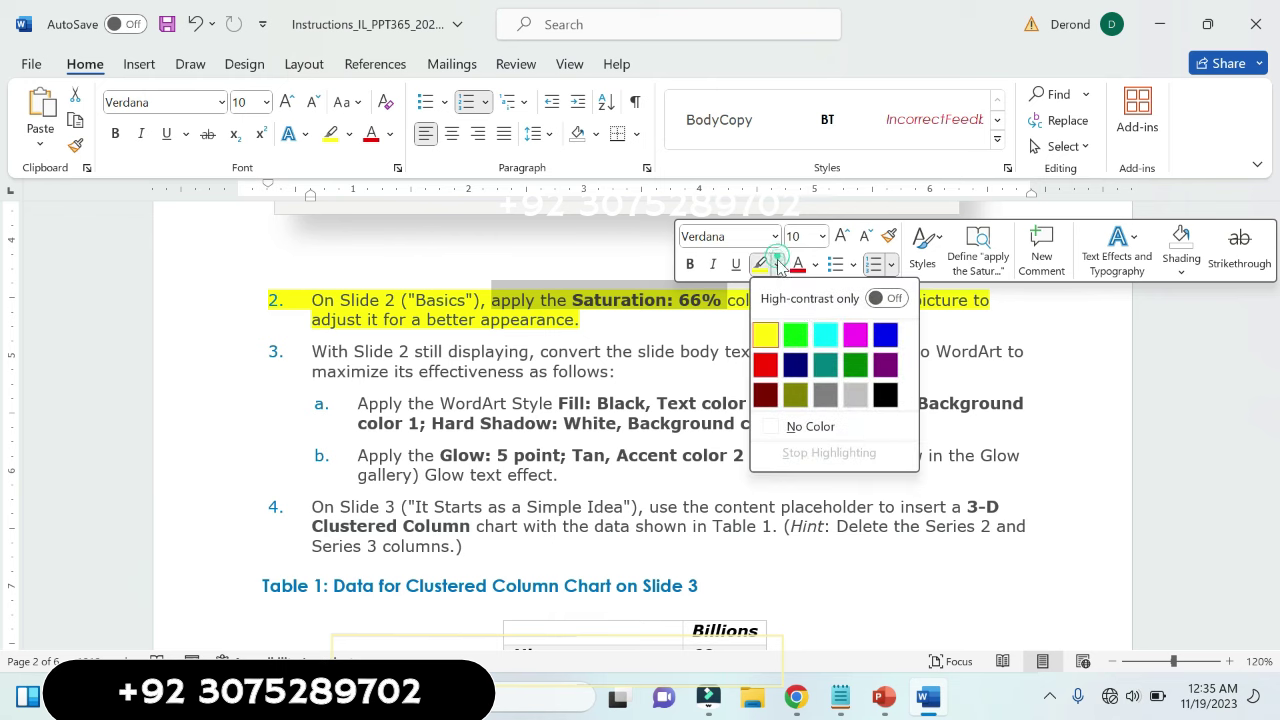
{"action": "left_click", "coordinate": [825, 334]}
{"action": "left_click", "coordinate": [765, 328]}
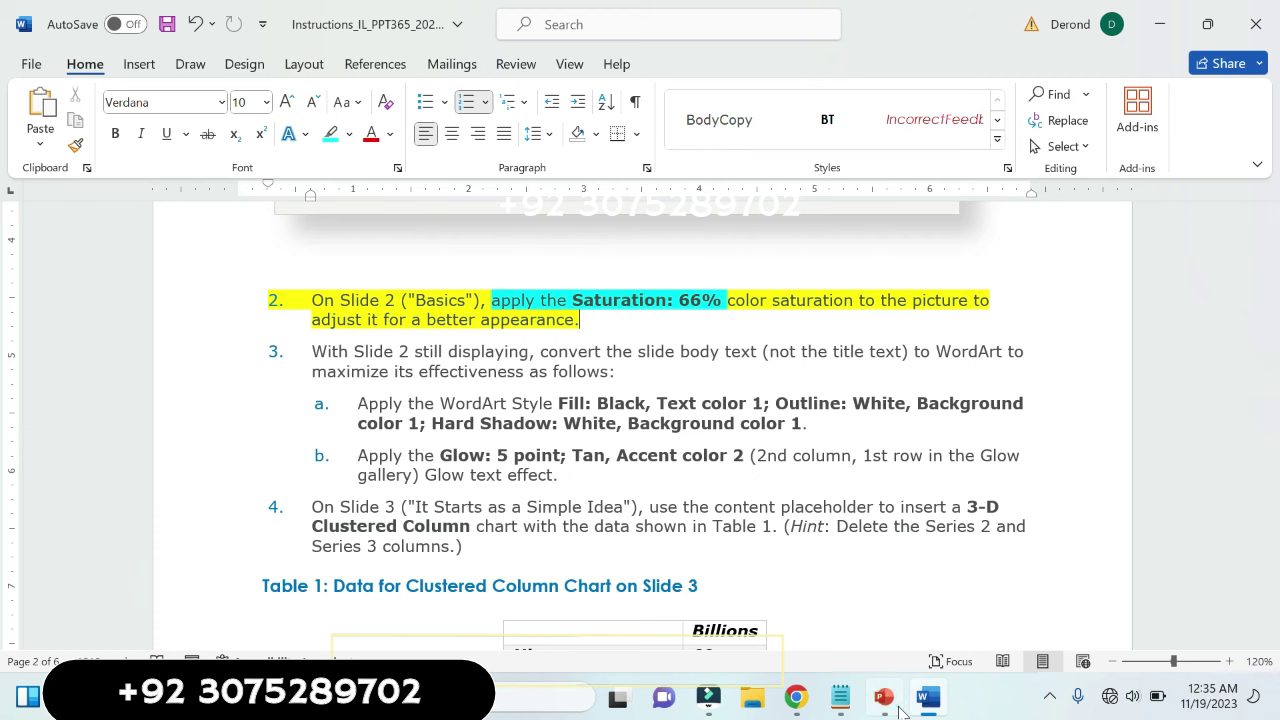
{"action": "left_click", "coordinate": [884, 697]}
{"action": "left_click", "coordinate": [45, 235]}
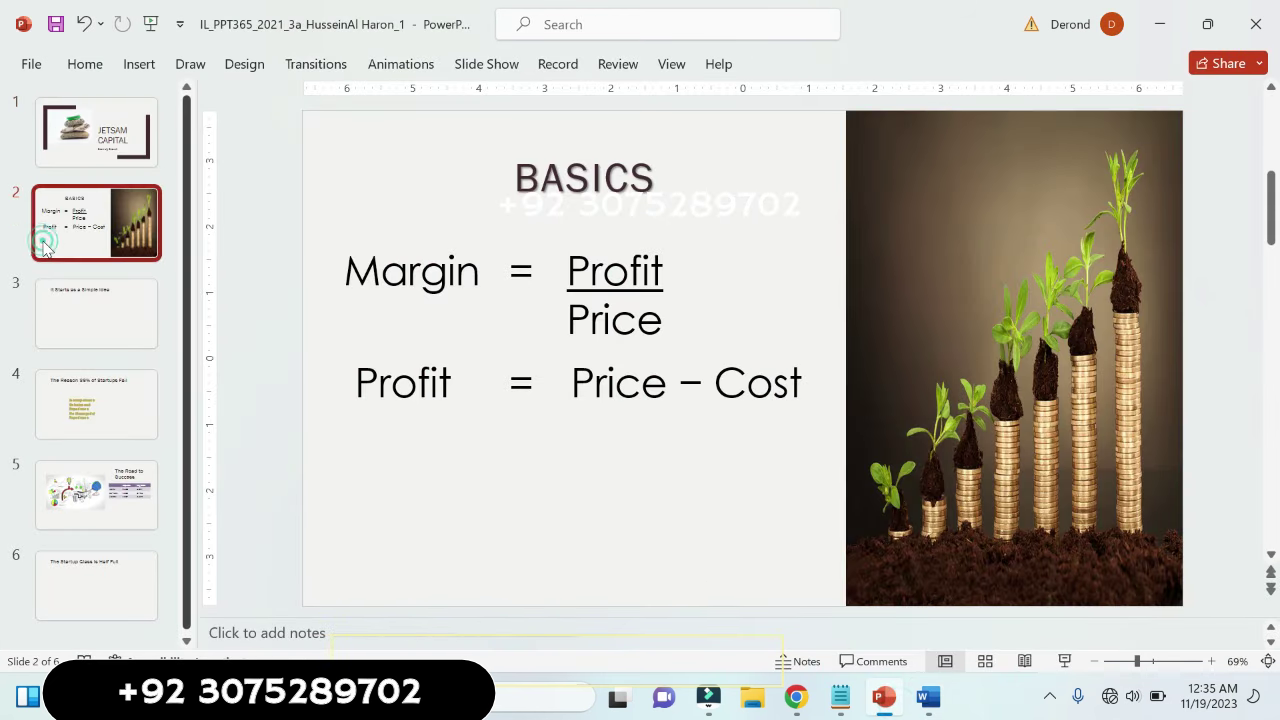
- Select the coin-stack picture on slide 2, checking the Word instructions in between
{"action": "left_click", "coordinate": [950, 301]}
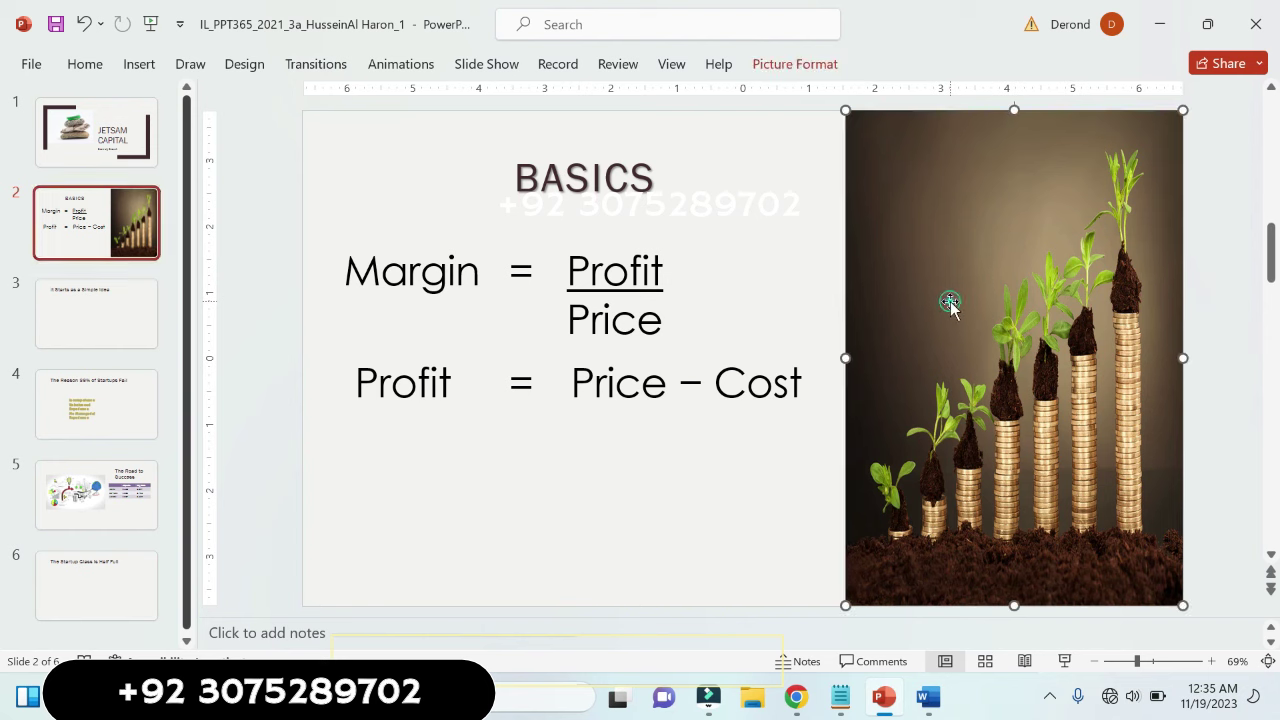
{"action": "left_click", "coordinate": [558, 240]}
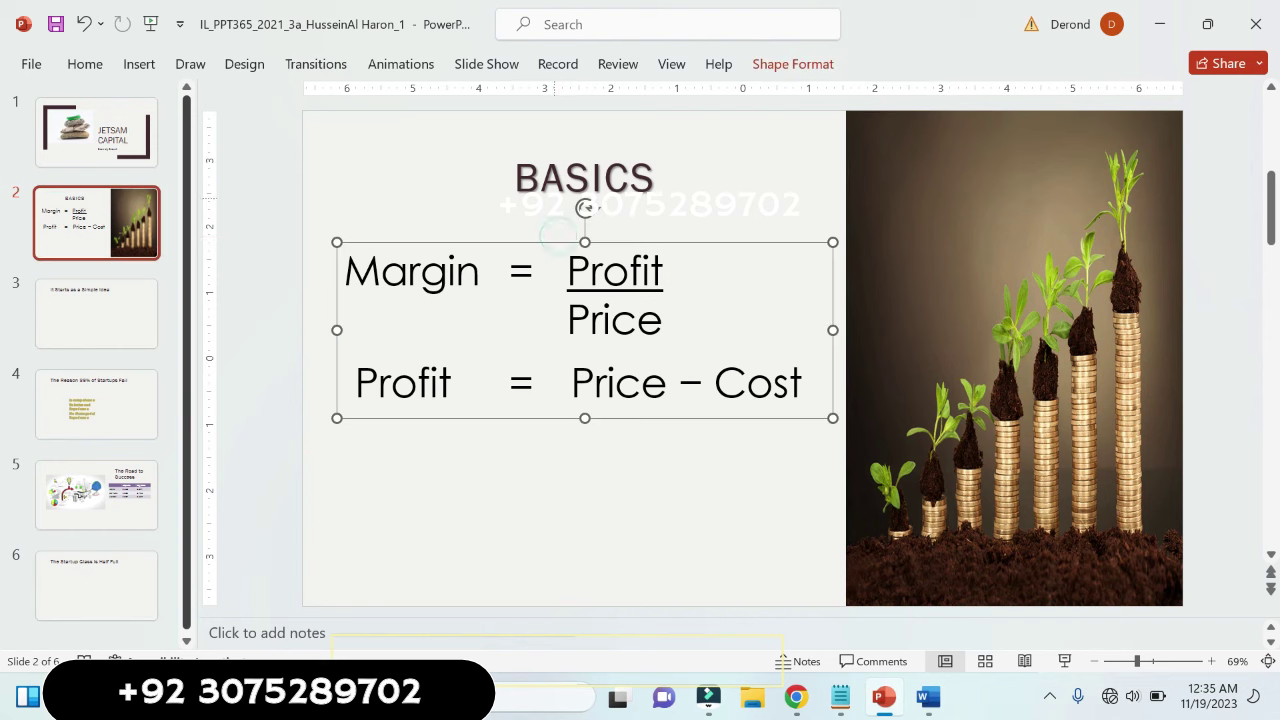
{"action": "left_click", "coordinate": [550, 193]}
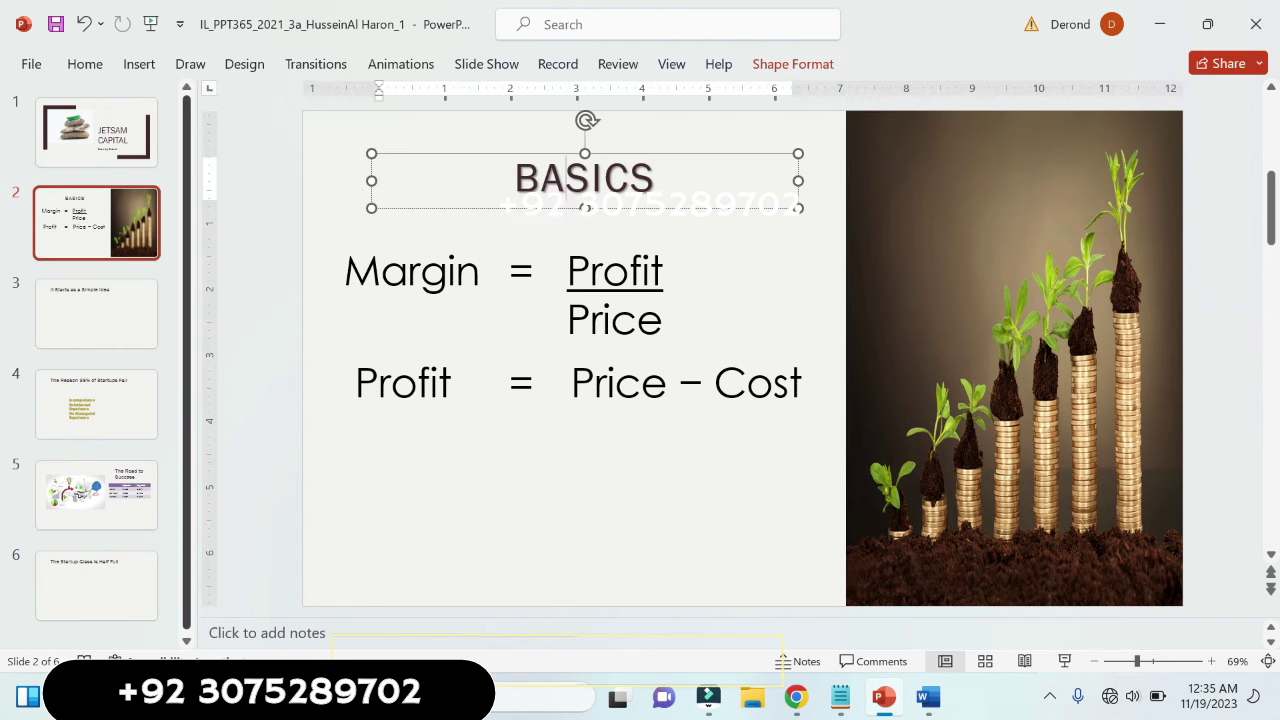
{"action": "left_click", "coordinate": [929, 293]}
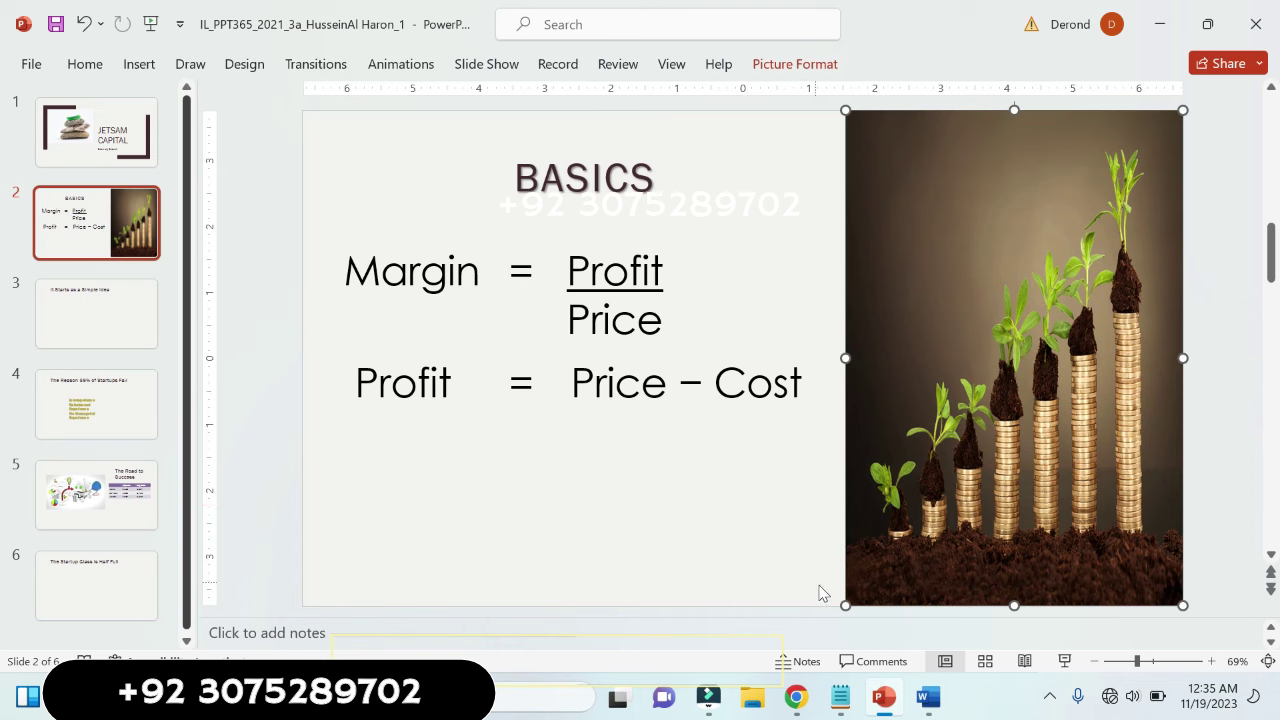
{"action": "left_click", "coordinate": [928, 700]}
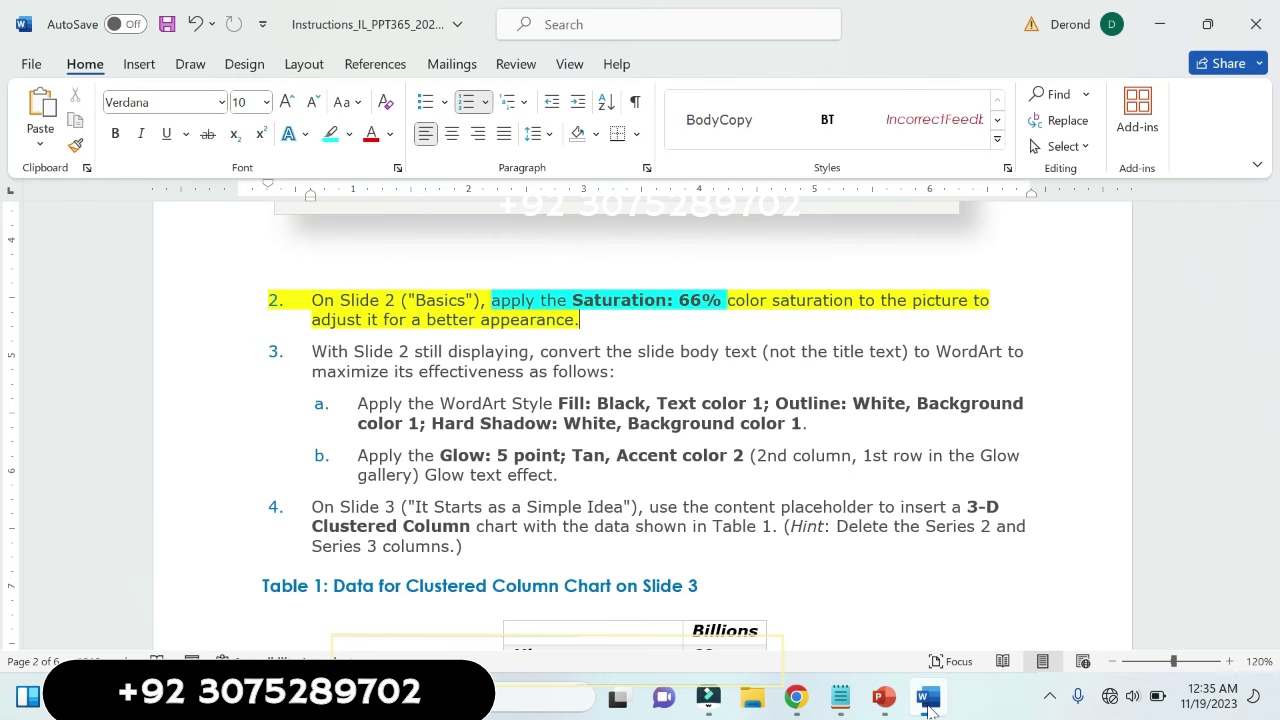
{"action": "left_click", "coordinate": [928, 700]}
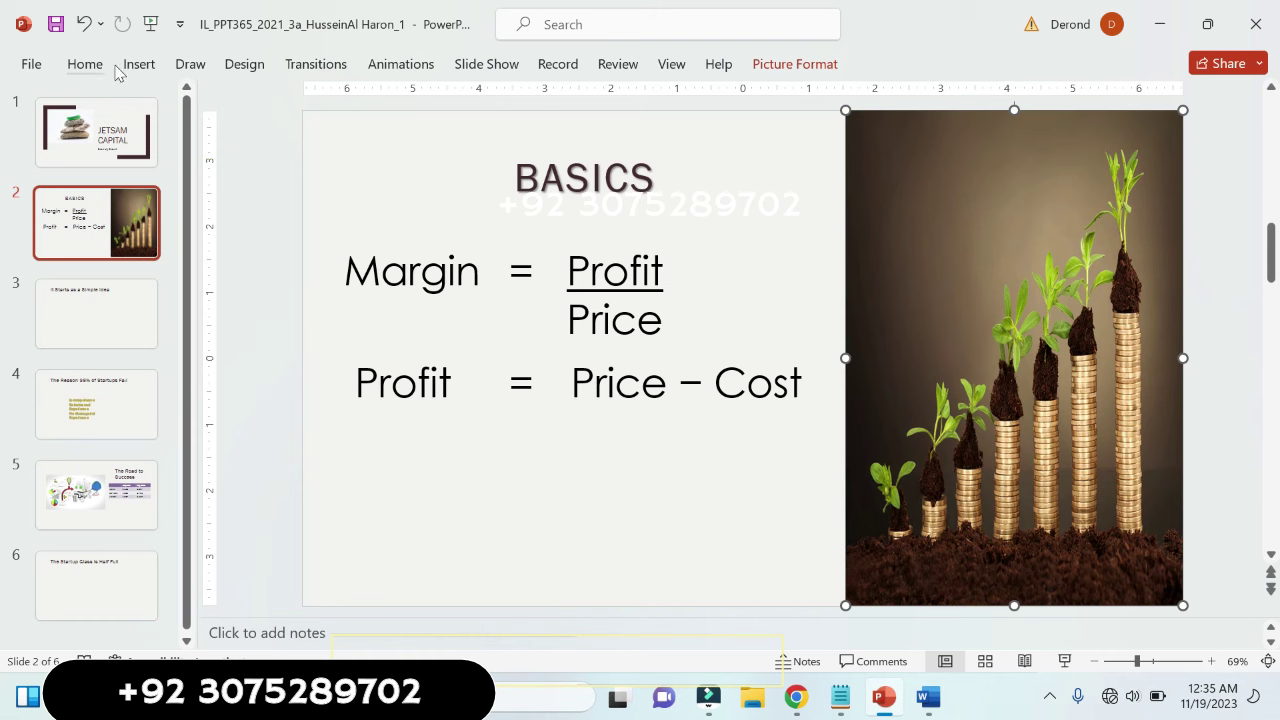
- Open Picture Corrections Options for the coin-stack picture and browse the Format Picture pane tabs
{"action": "left_click", "coordinate": [792, 64]}
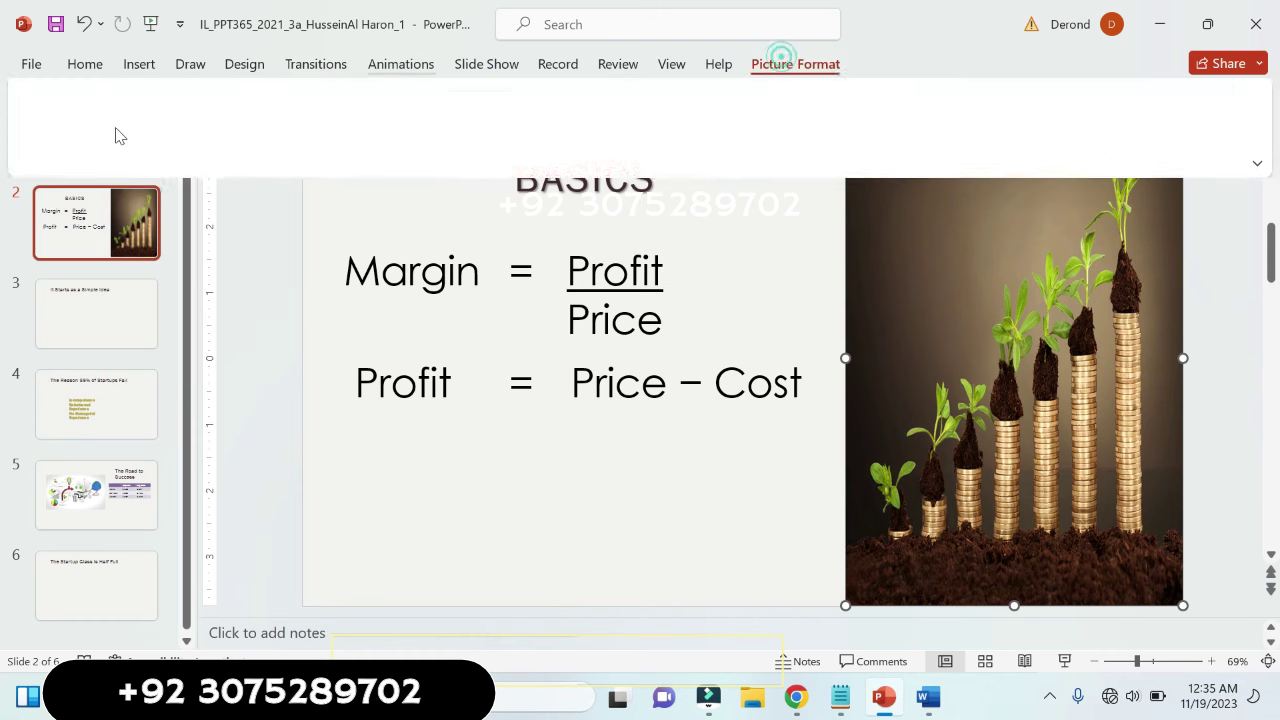
{"action": "left_click", "coordinate": [136, 143]}
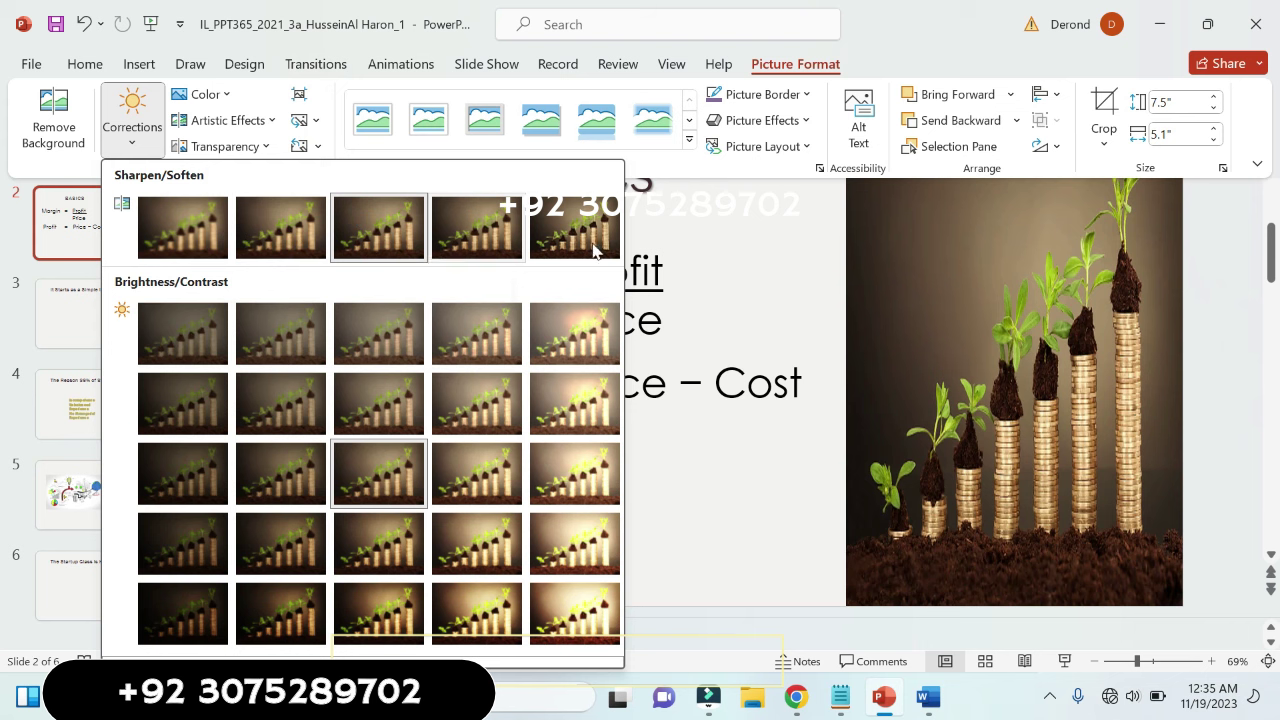
{"action": "scroll", "coordinate": [446, 654], "scroll_direction": "down", "scroll_amount": 1}
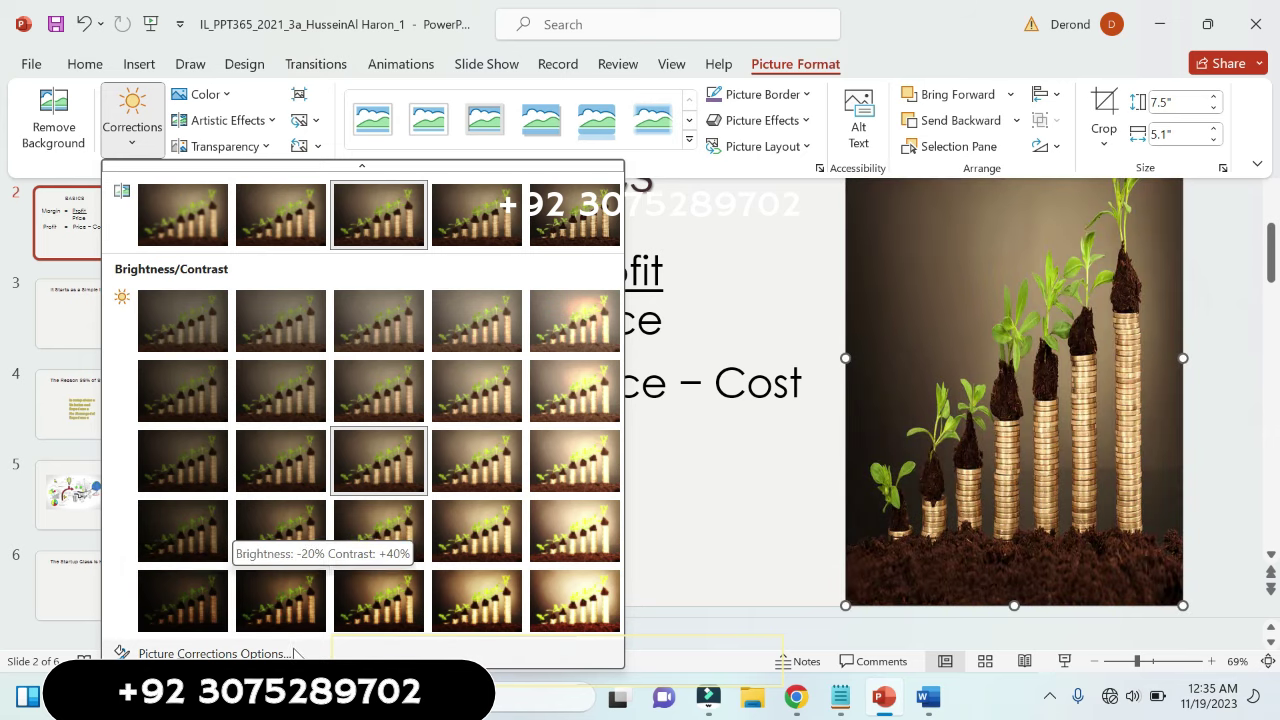
{"action": "left_click", "coordinate": [214, 653]}
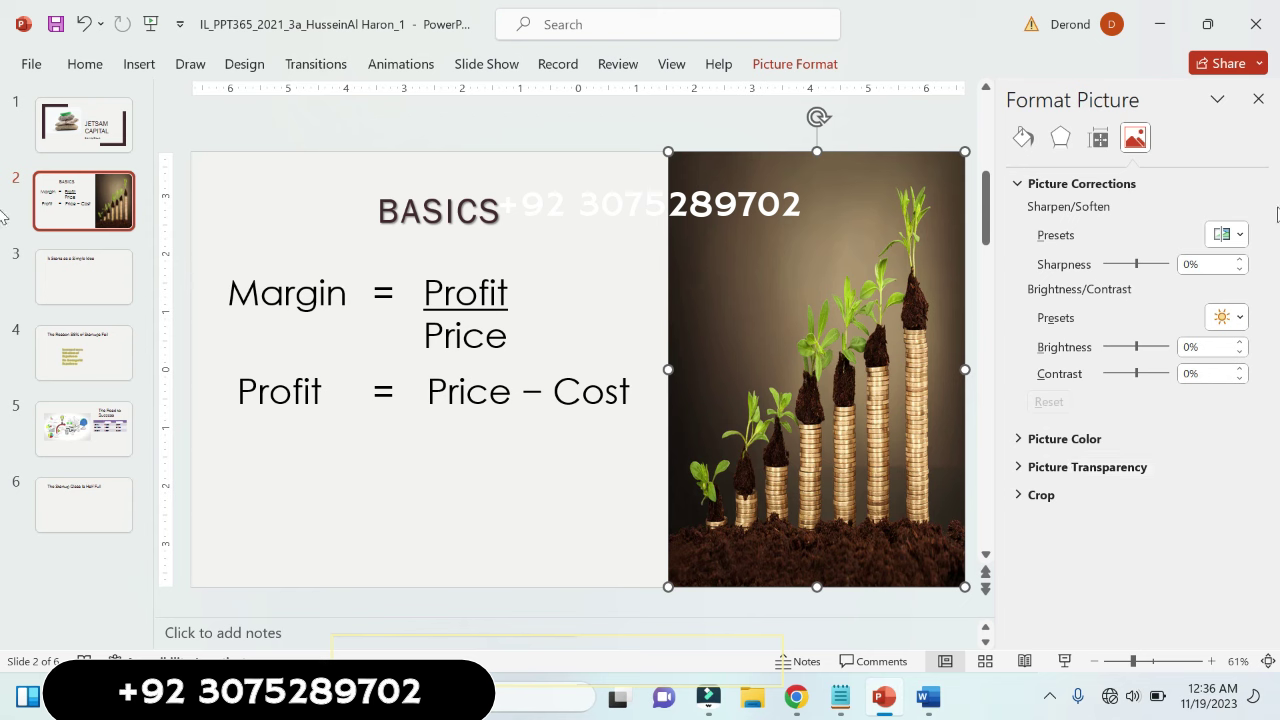
{"action": "left_click", "coordinate": [1100, 140]}
{"action": "left_click", "coordinate": [1052, 140]}
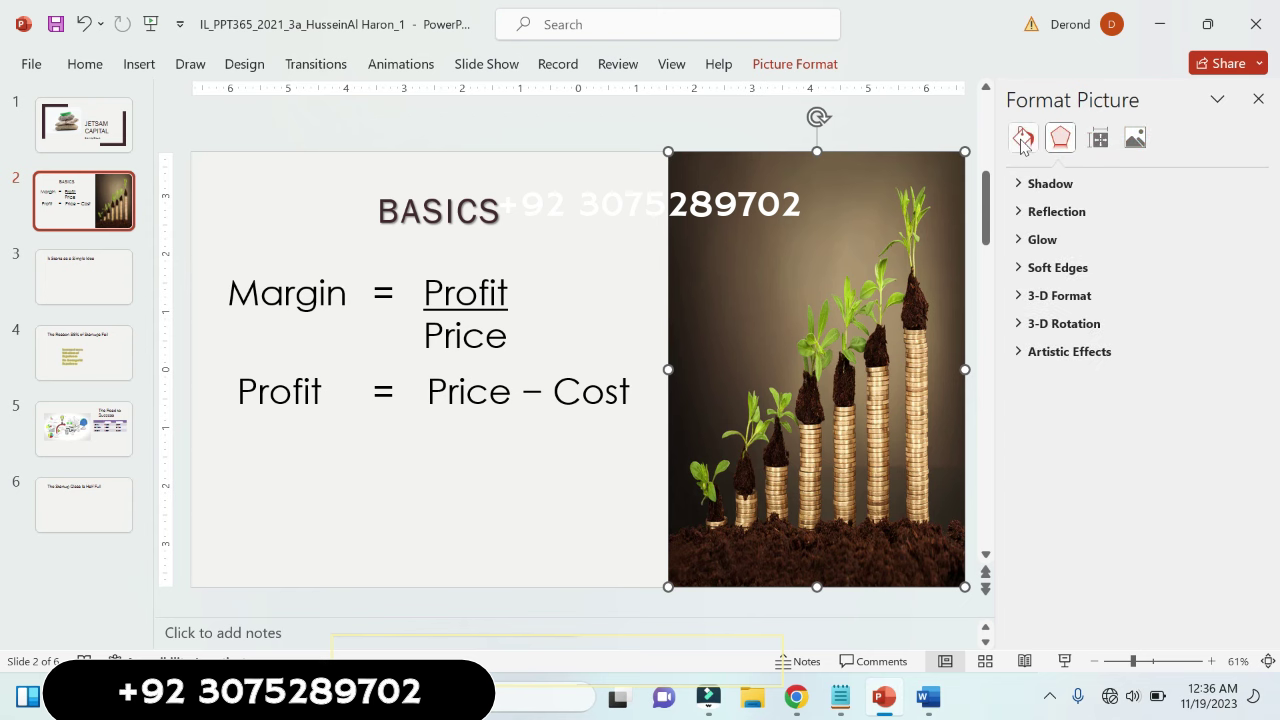
{"action": "left_click", "coordinate": [1022, 139]}
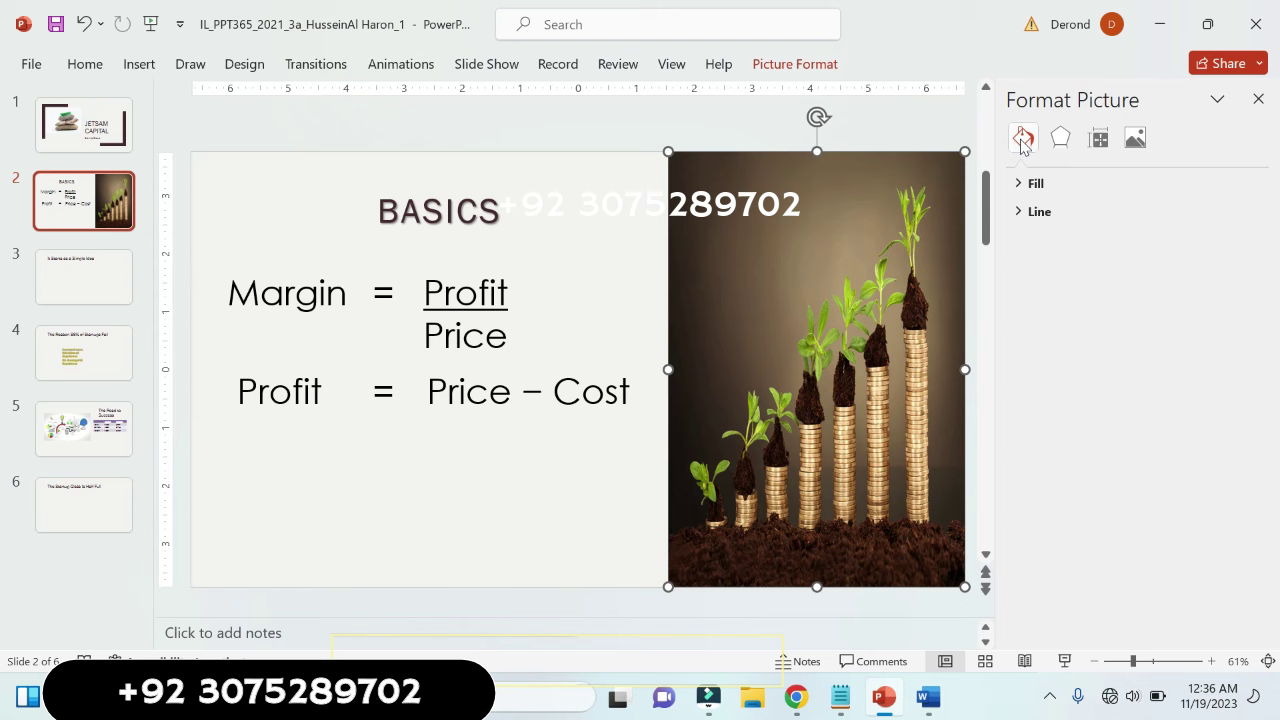
{"action": "left_click", "coordinate": [1061, 140]}
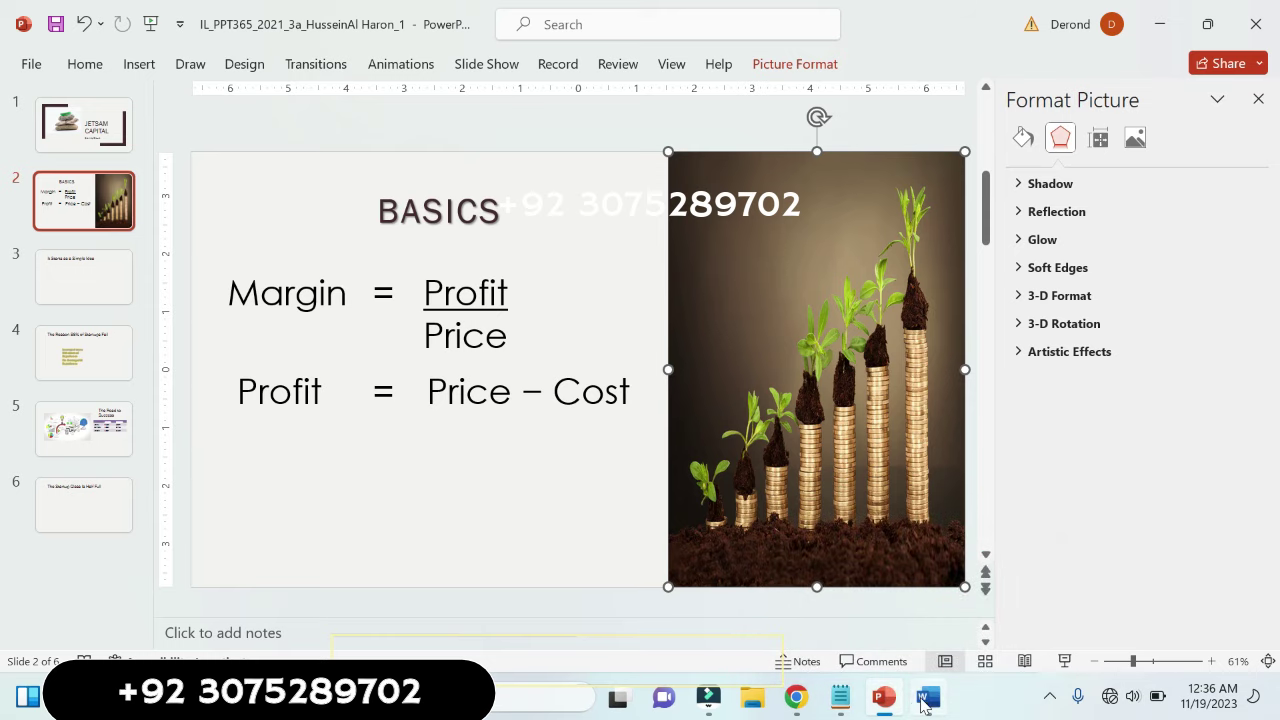
{"action": "left_click", "coordinate": [920, 696]}
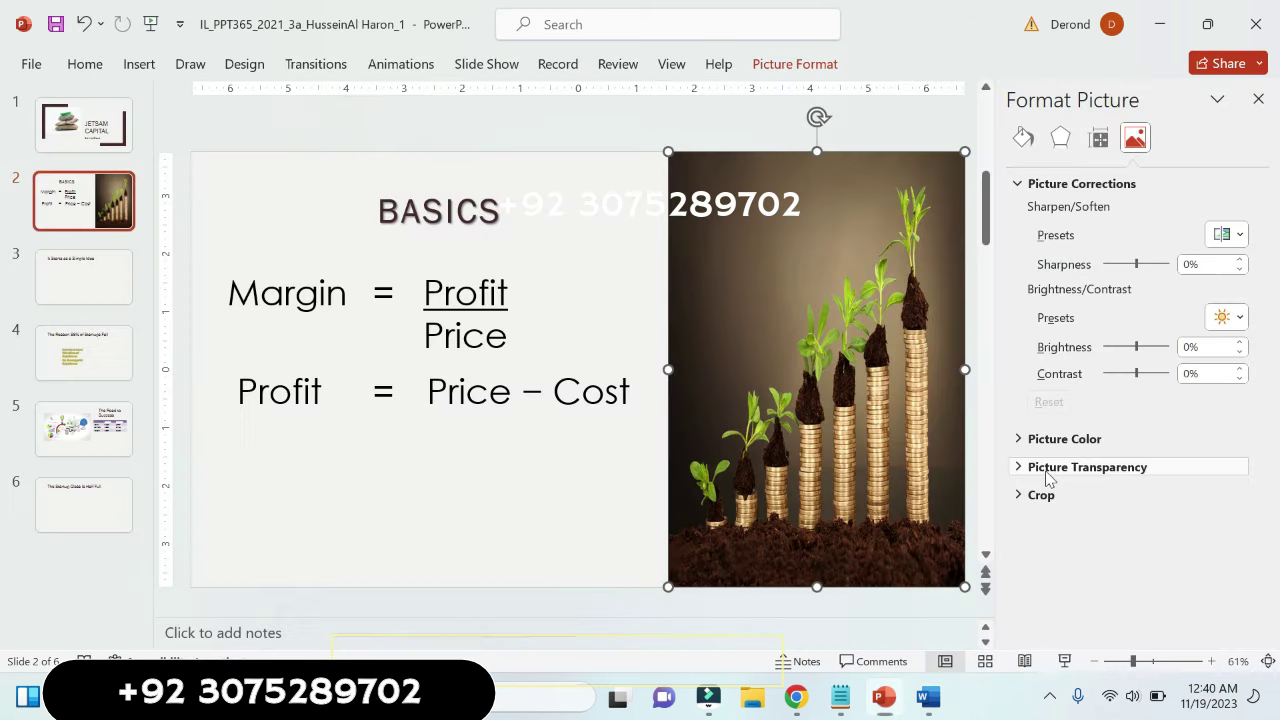
- Set Saturation to 66% under Picture Color for the coin-stack picture
{"action": "left_click", "coordinate": [1048, 467]}
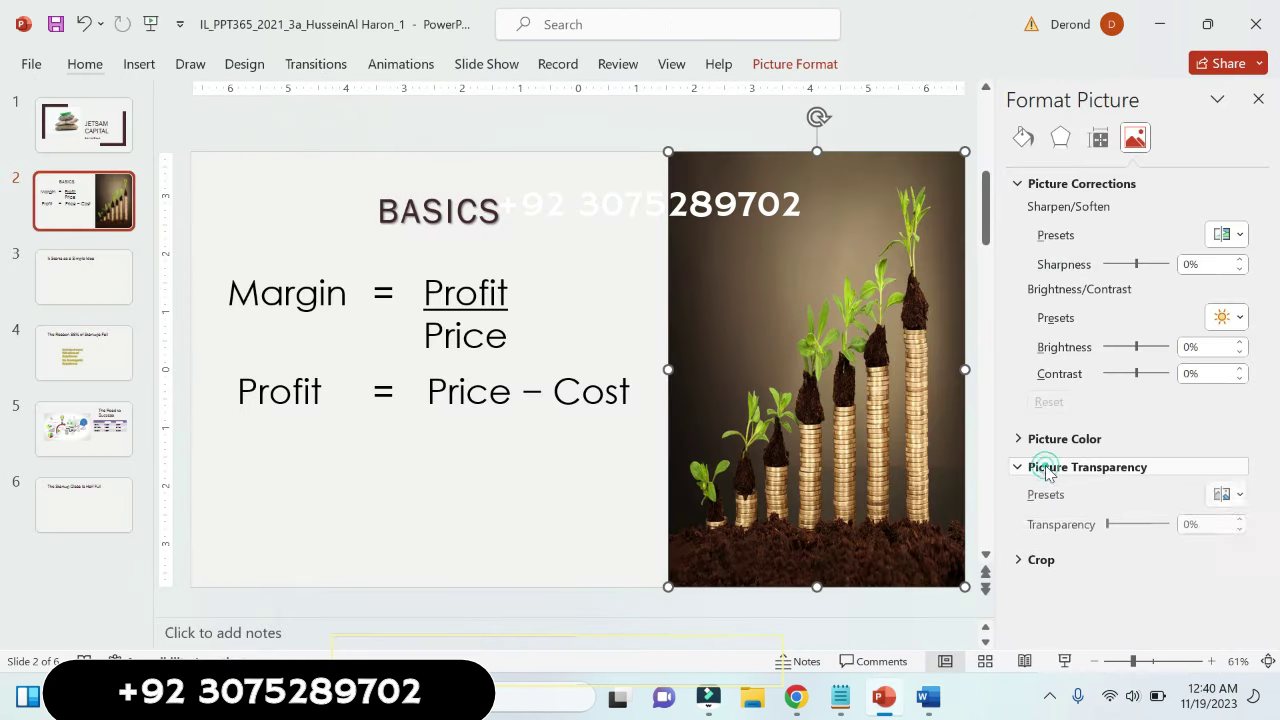
{"action": "left_click", "coordinate": [1056, 438]}
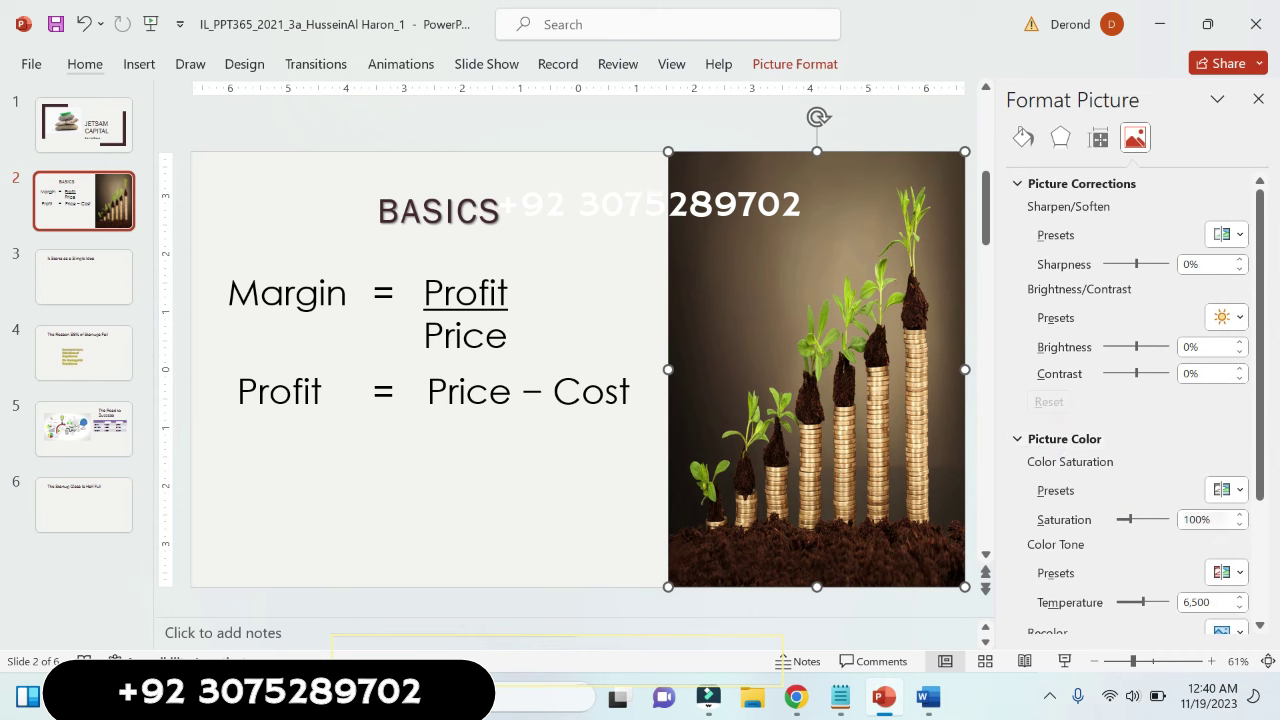
{"action": "left_click", "coordinate": [1216, 520]}
{"action": "key", "text": "BackSpace"}
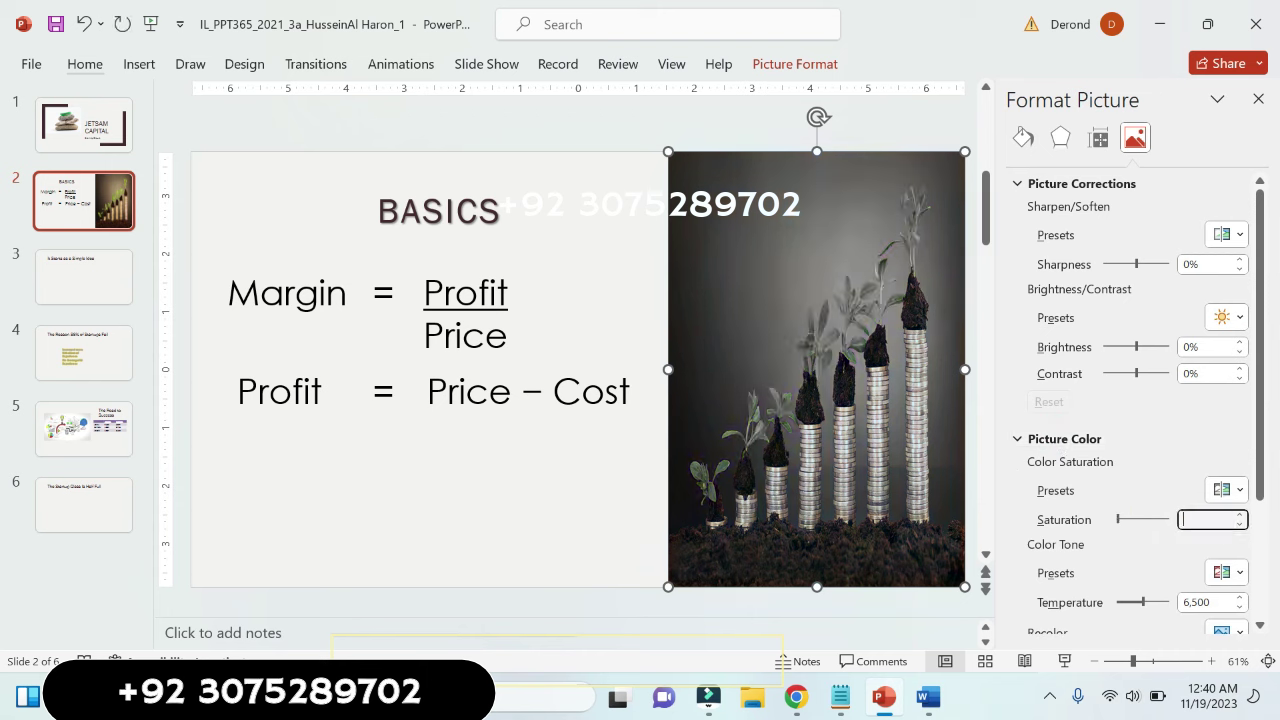
{"action": "type", "text": "66"}
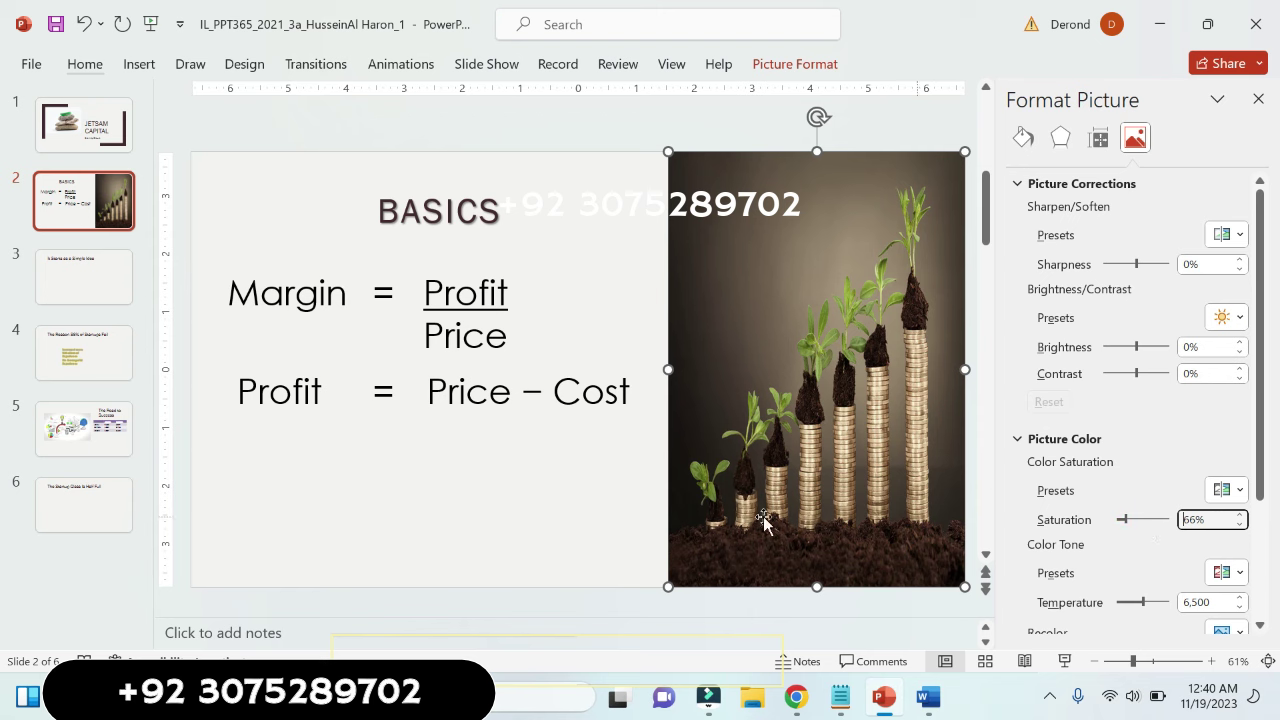
{"action": "left_click", "coordinate": [591, 514]}
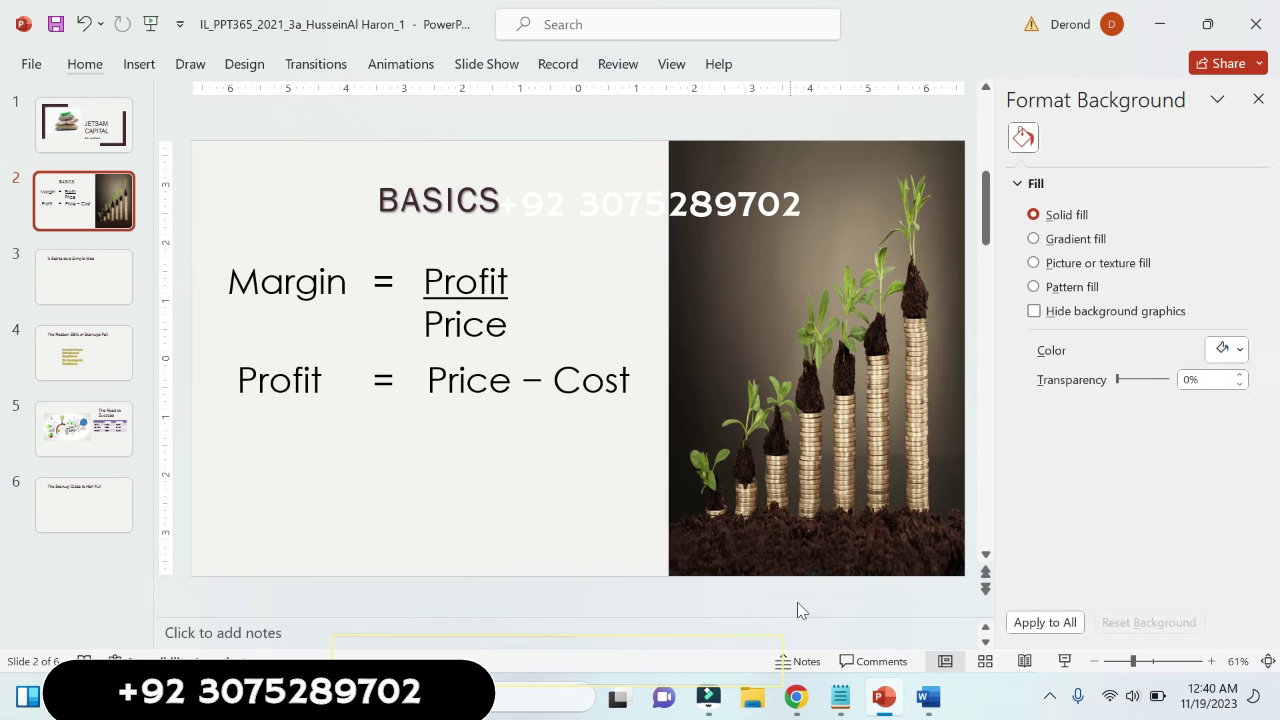
- Highlight instruction 3 yellow in the Word document
{"action": "left_click", "coordinate": [926, 699]}
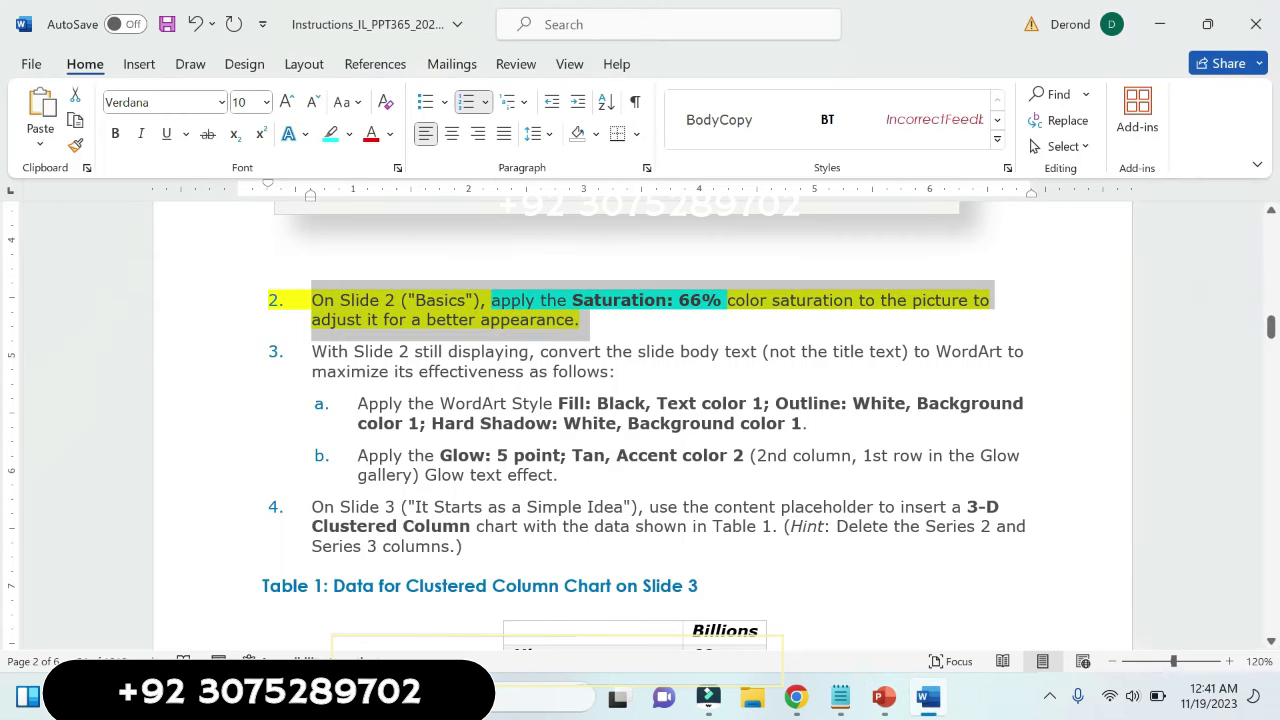
{"action": "left_click", "coordinate": [890, 545]}
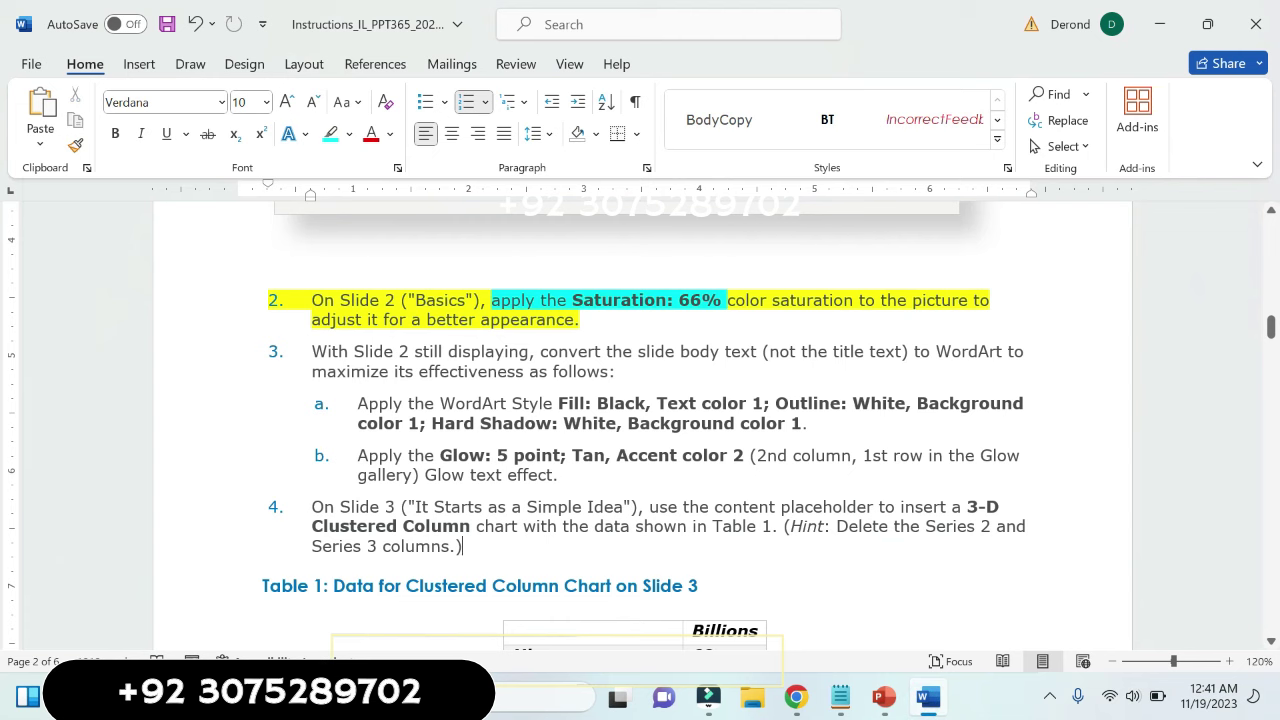
{"action": "left_click_drag", "start_coordinate": [312, 351], "coordinate": [612, 372]}
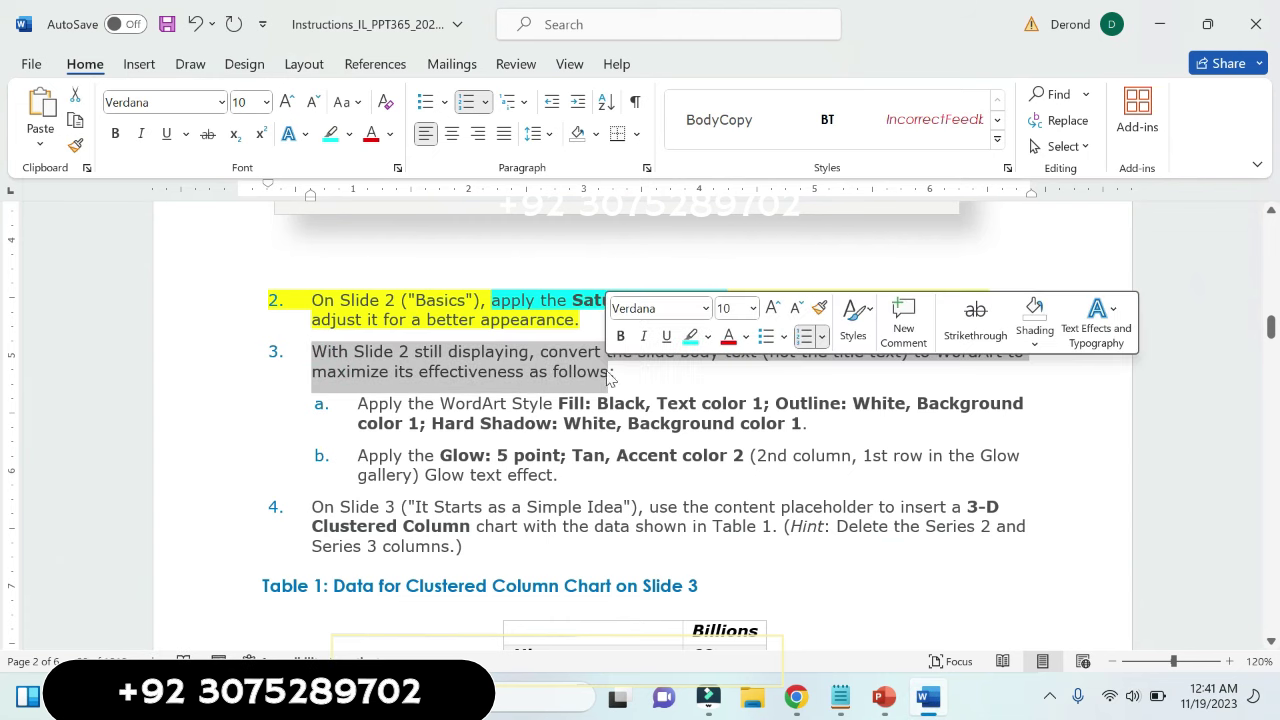
{"action": "left_click", "coordinate": [707, 336]}
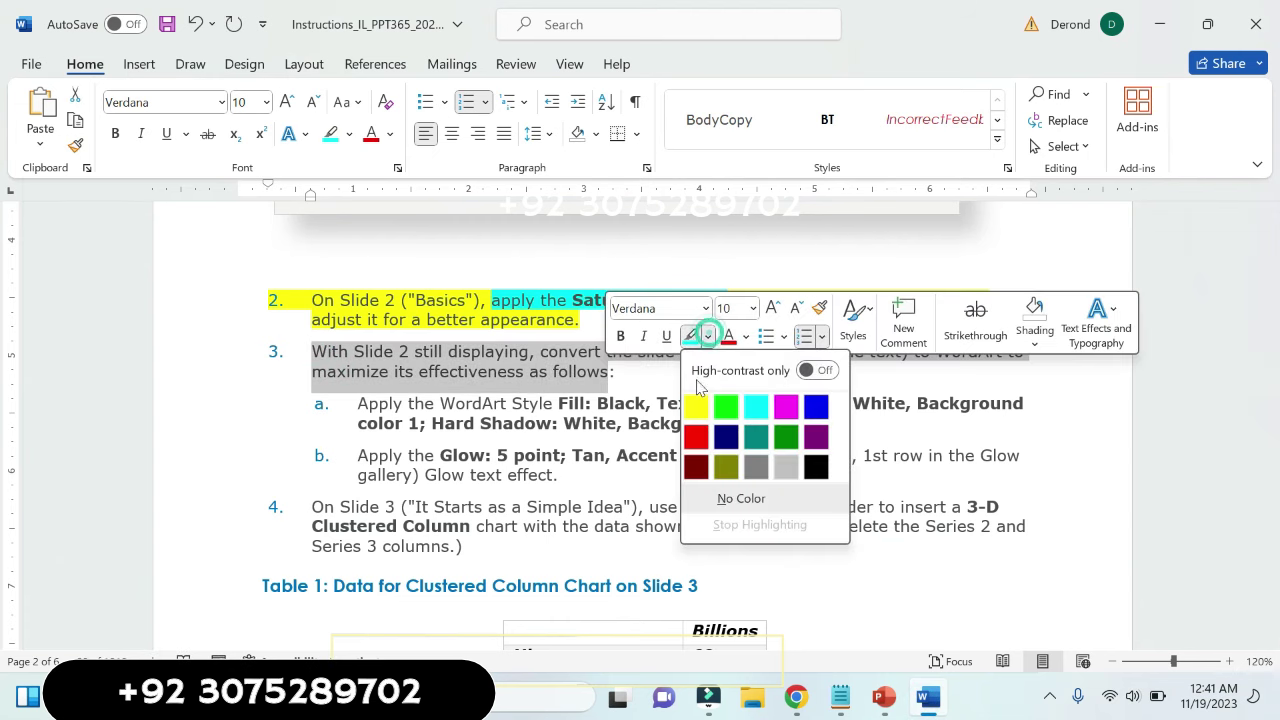
{"action": "left_click", "coordinate": [697, 410]}
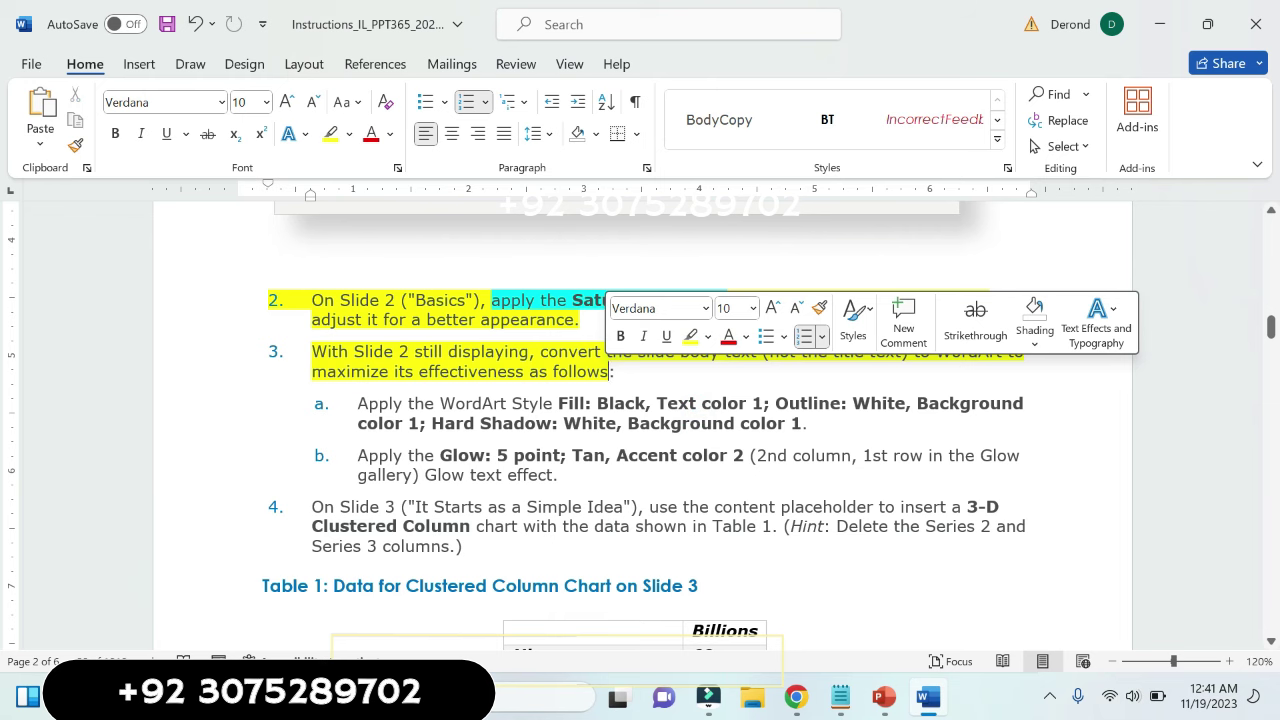
- Highlight sub-item a yellow as well, then return to PowerPoint
{"action": "left_click_drag", "start_coordinate": [358, 403], "coordinate": [826, 438]}
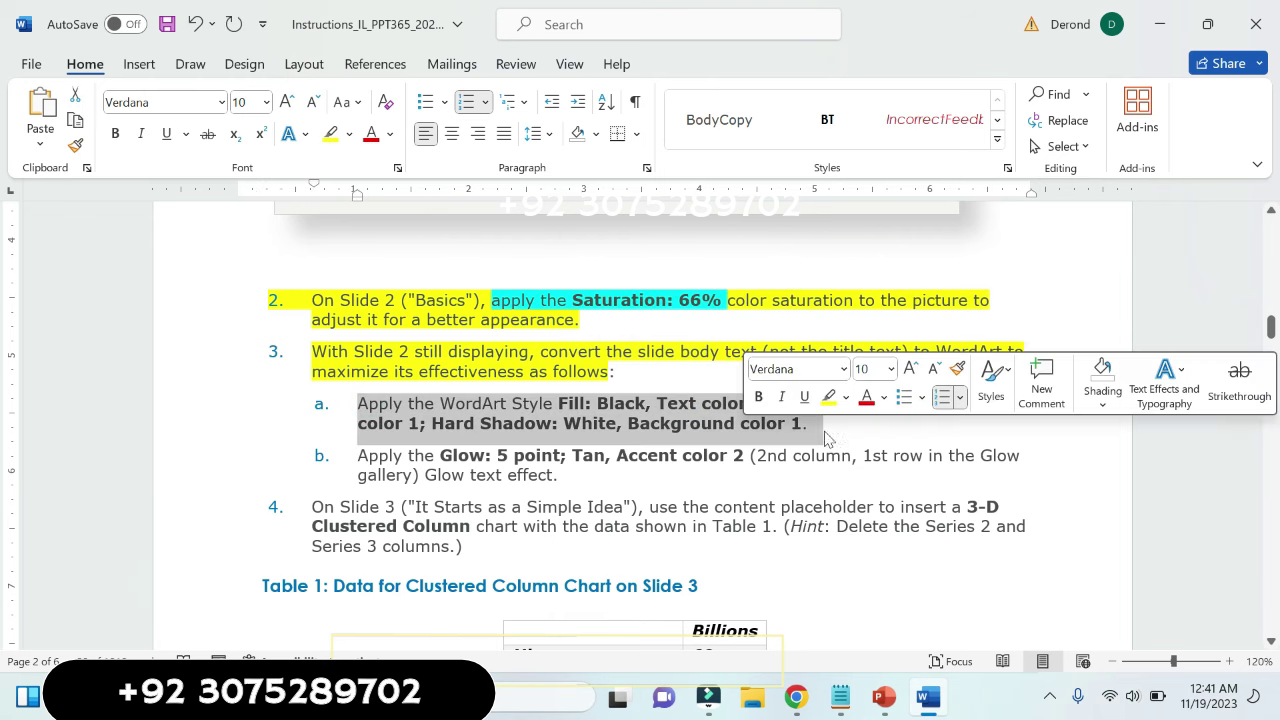
{"action": "left_click", "coordinate": [846, 397]}
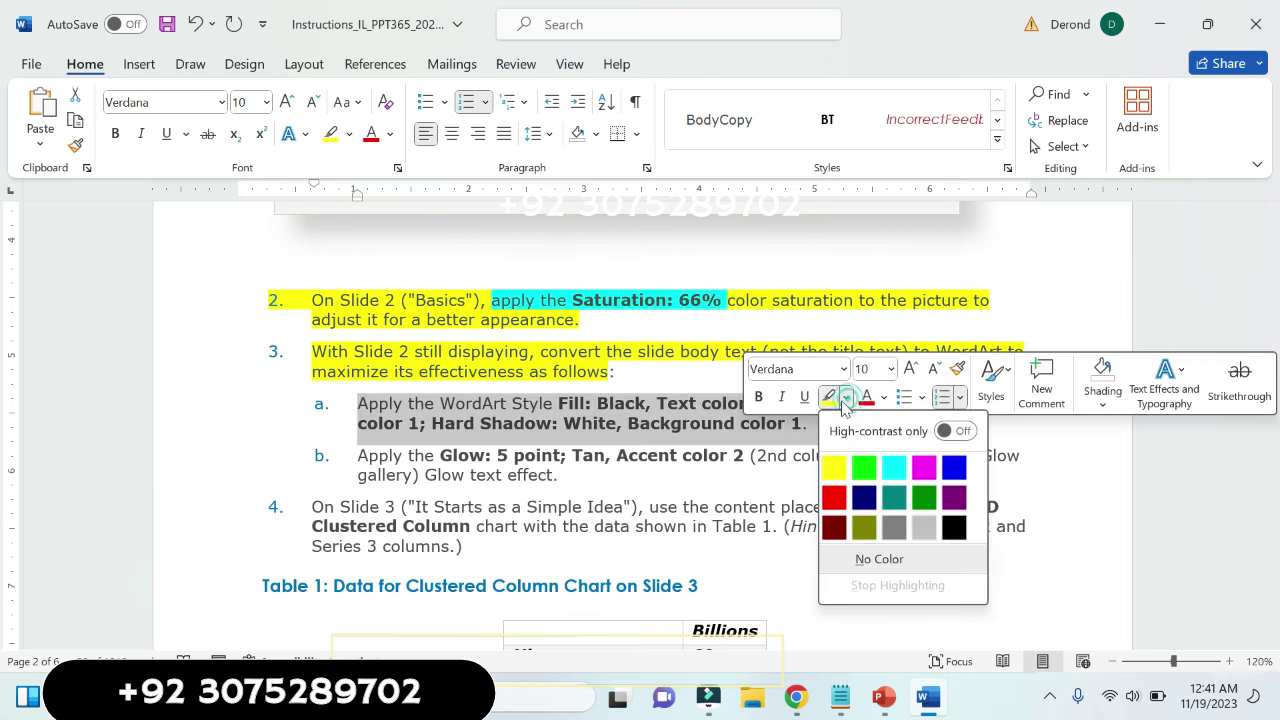
{"action": "left_click", "coordinate": [845, 463]}
{"action": "left_click", "coordinate": [751, 458]}
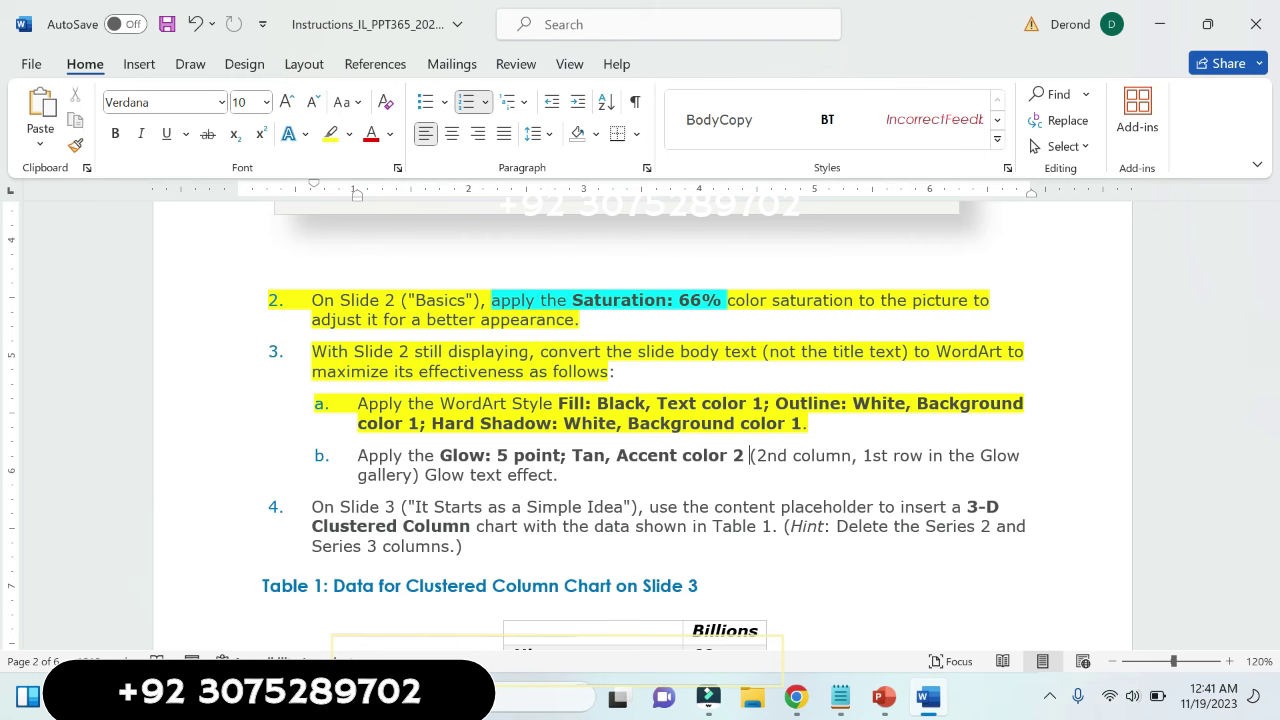
{"action": "left_click", "coordinate": [938, 697]}
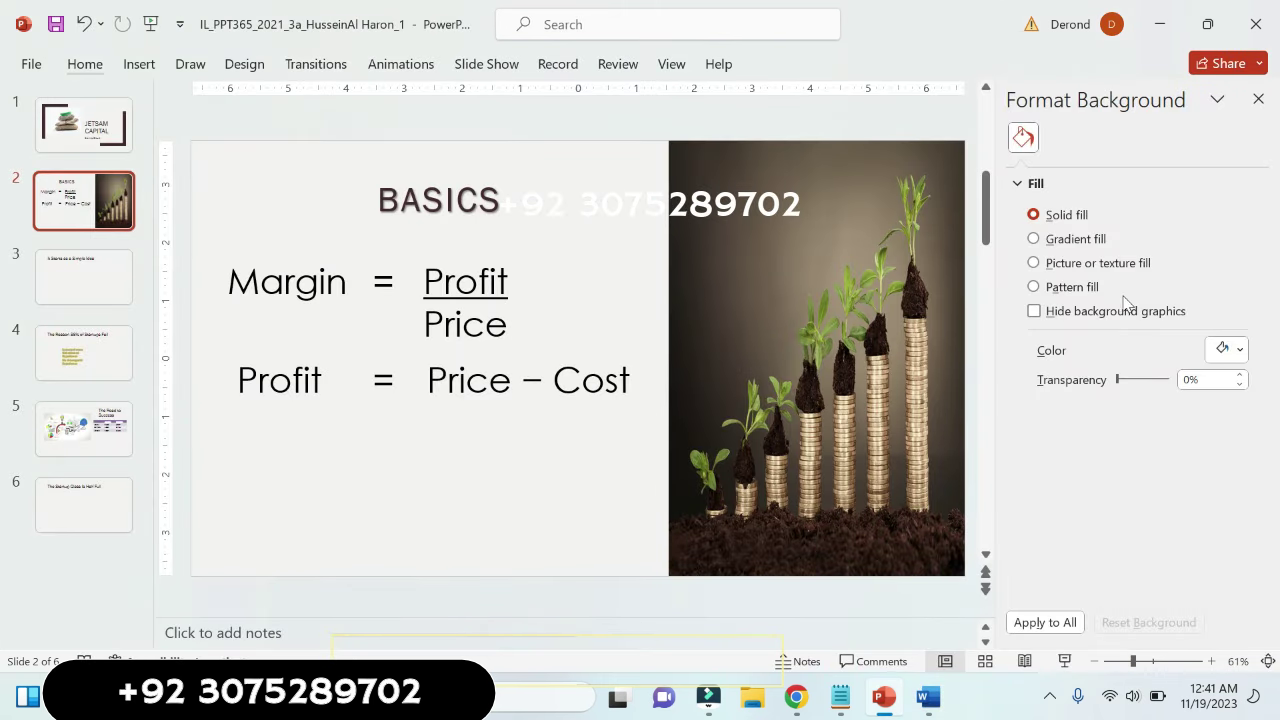
- Close the Format Background pane and bring the Word instructions to the front
{"action": "left_click", "coordinate": [1258, 99]}
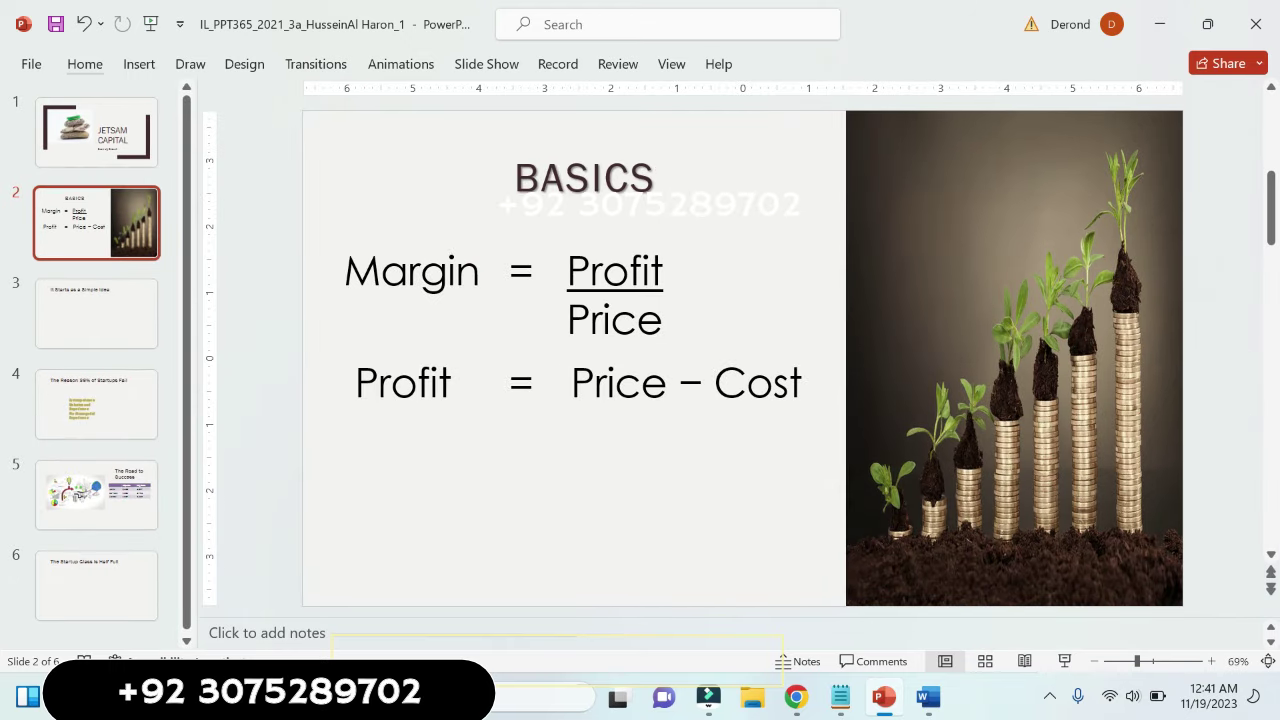
{"action": "left_click", "coordinate": [927, 695]}
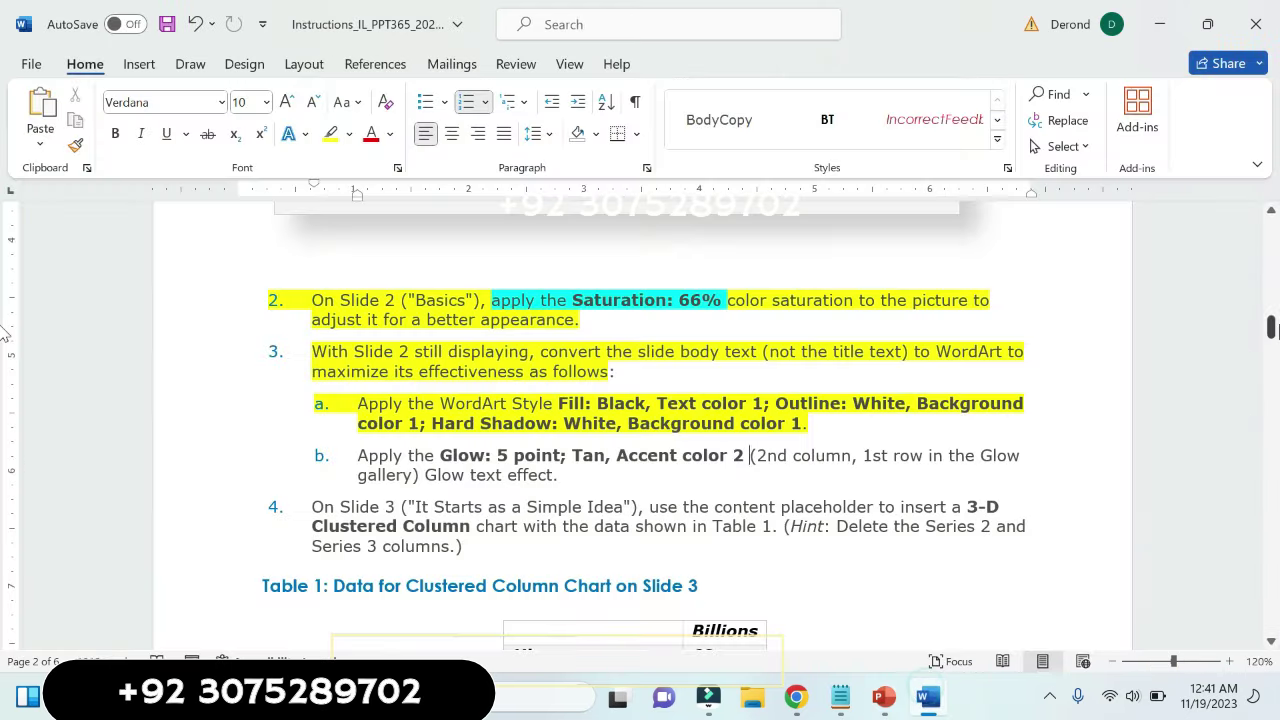
{"action": "mouse_move", "coordinate": [1270, 335]}
{"action": "left_mouse_down"}
{"action": "mouse_move", "coordinate": [1275, 652]}
{"action": "mouse_move", "coordinate": [1273, 590]}
{"action": "left_mouse_up"}
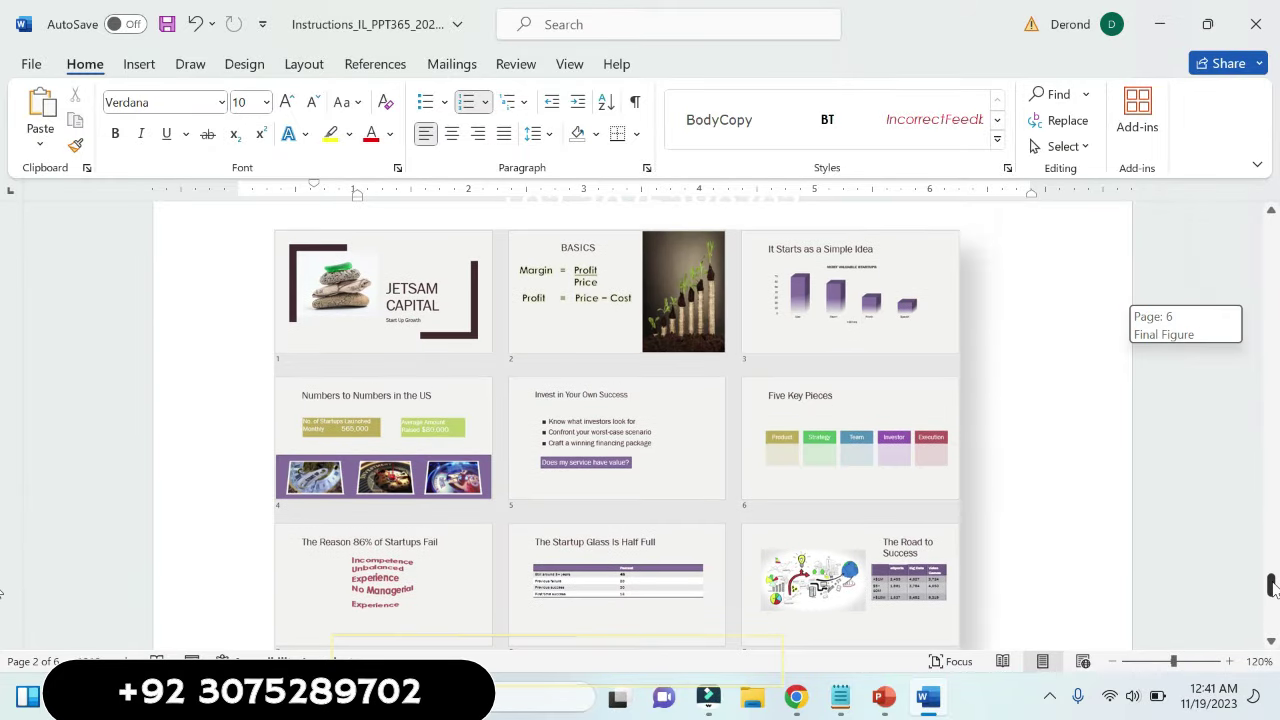
{"action": "mouse_move", "coordinate": [1273, 588]}
{"action": "left_mouse_down"}
{"action": "mouse_move", "coordinate": [1275, 284]}
{"action": "mouse_move", "coordinate": [1275, 330]}
{"action": "left_mouse_up"}
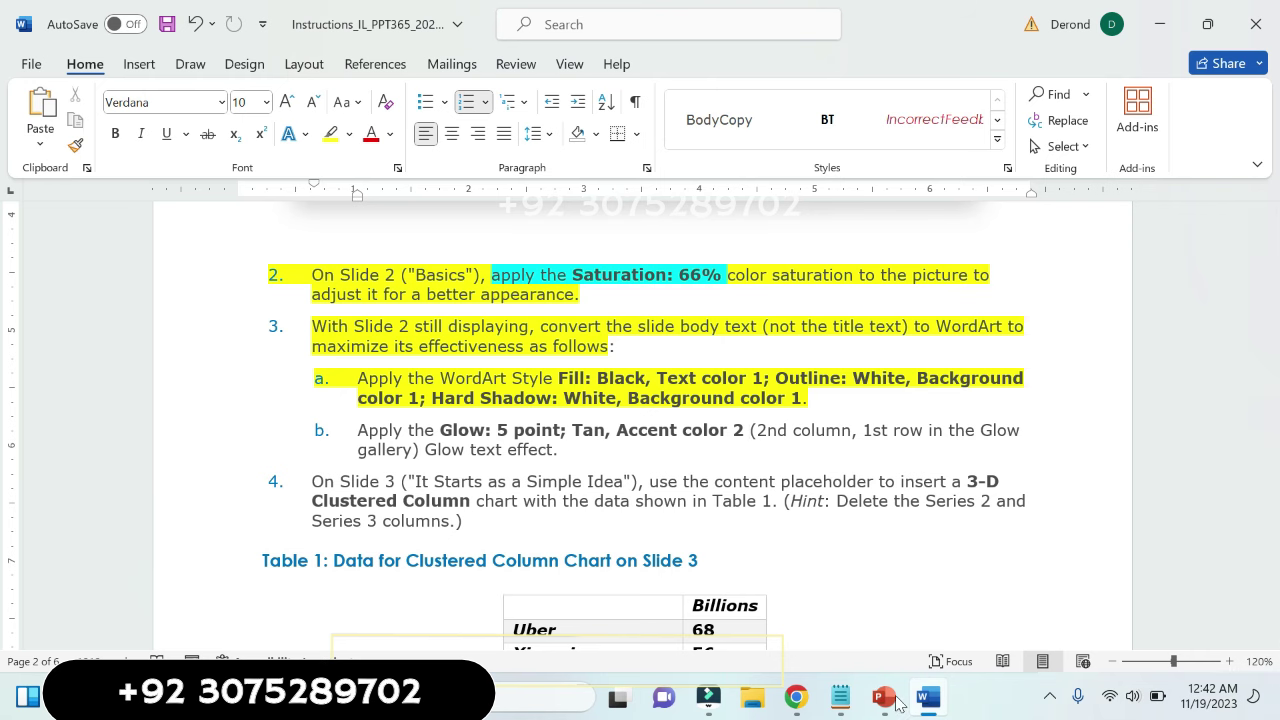
- Select both formula lines on slide 2, then consult the Word instructions again
{"action": "left_click", "coordinate": [884, 697]}
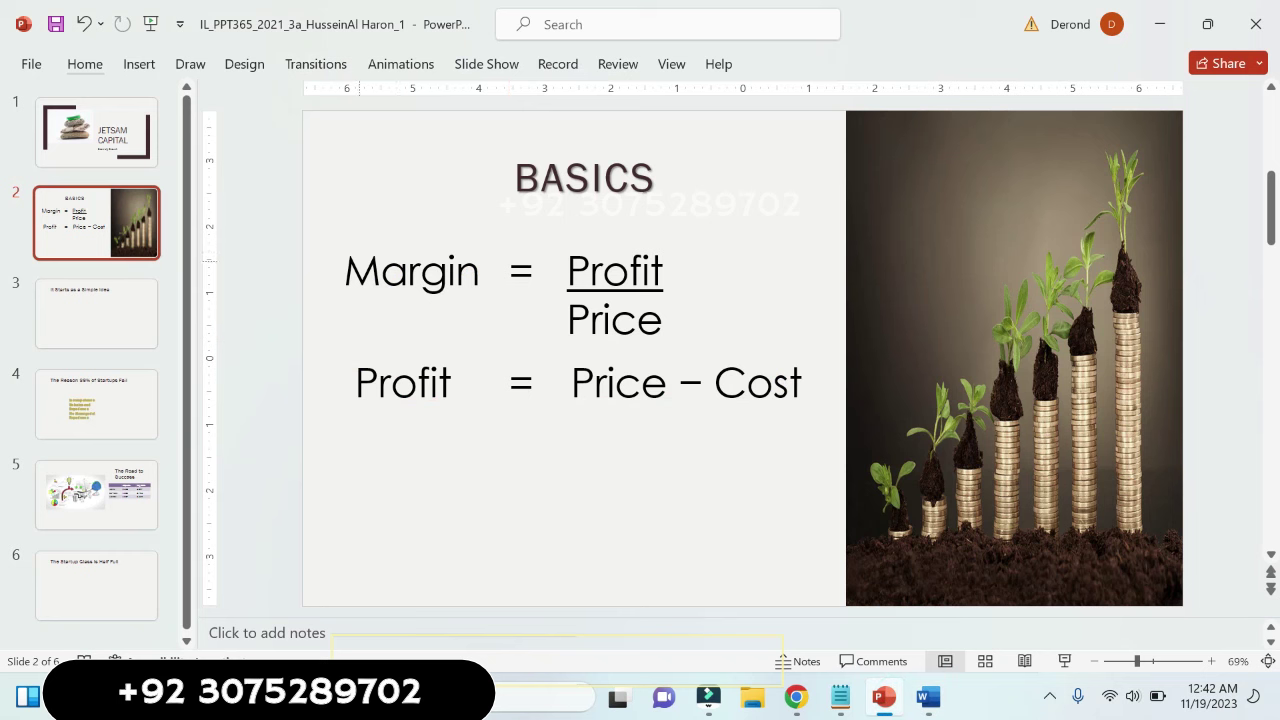
{"action": "left_click_drag", "start_coordinate": [343, 262], "coordinate": [736, 378]}
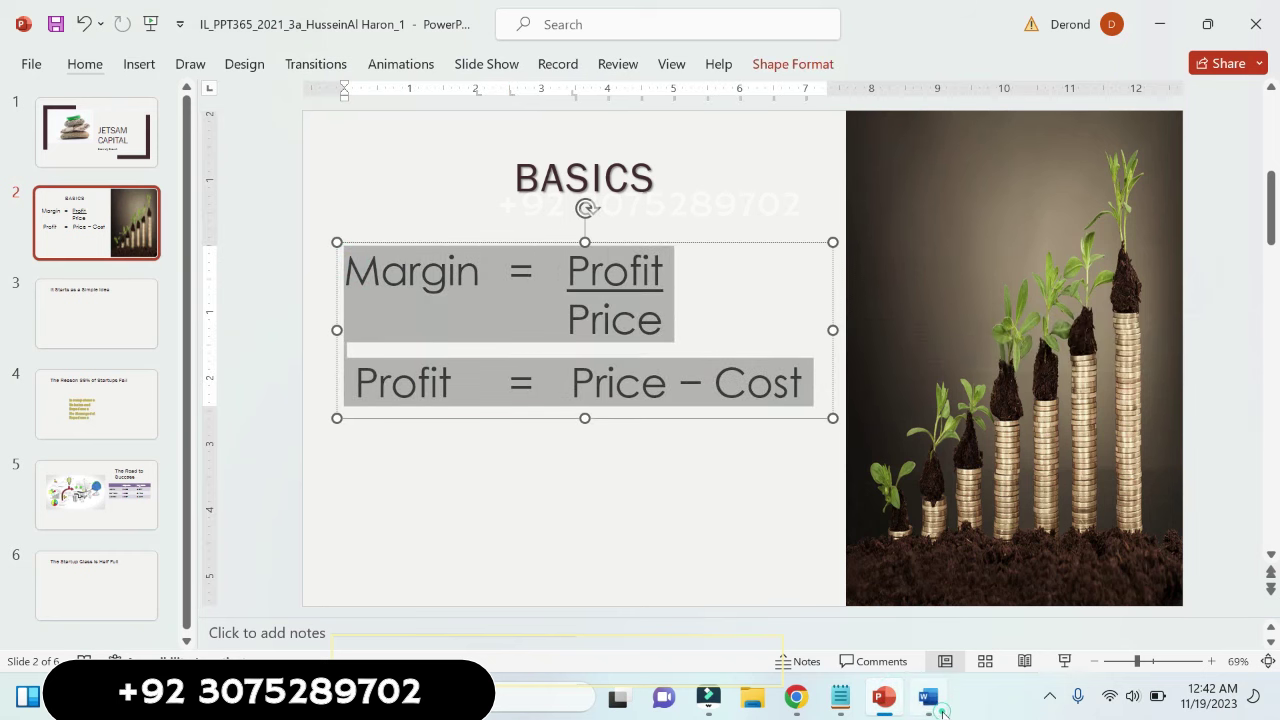
{"action": "left_click", "coordinate": [941, 712]}
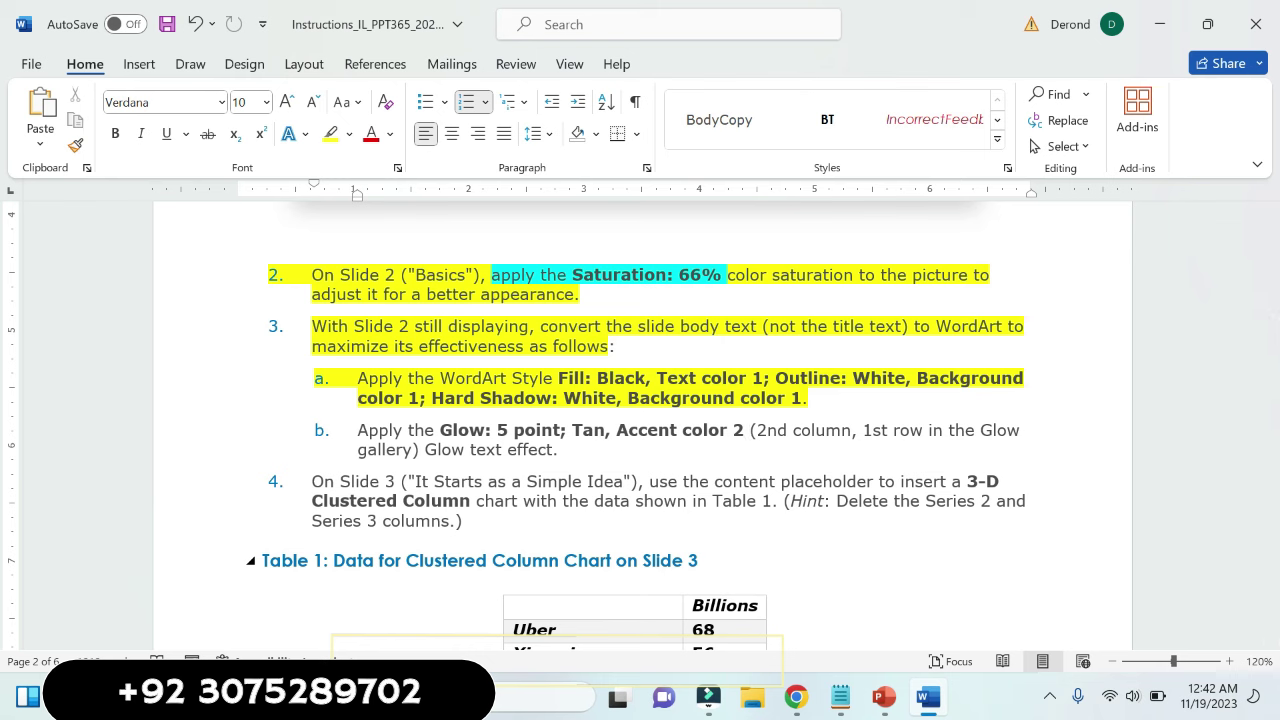
- Back in PowerPoint, select the wide bottom shape, then deselect everything on slide 2
{"action": "left_click", "coordinate": [884, 697]}
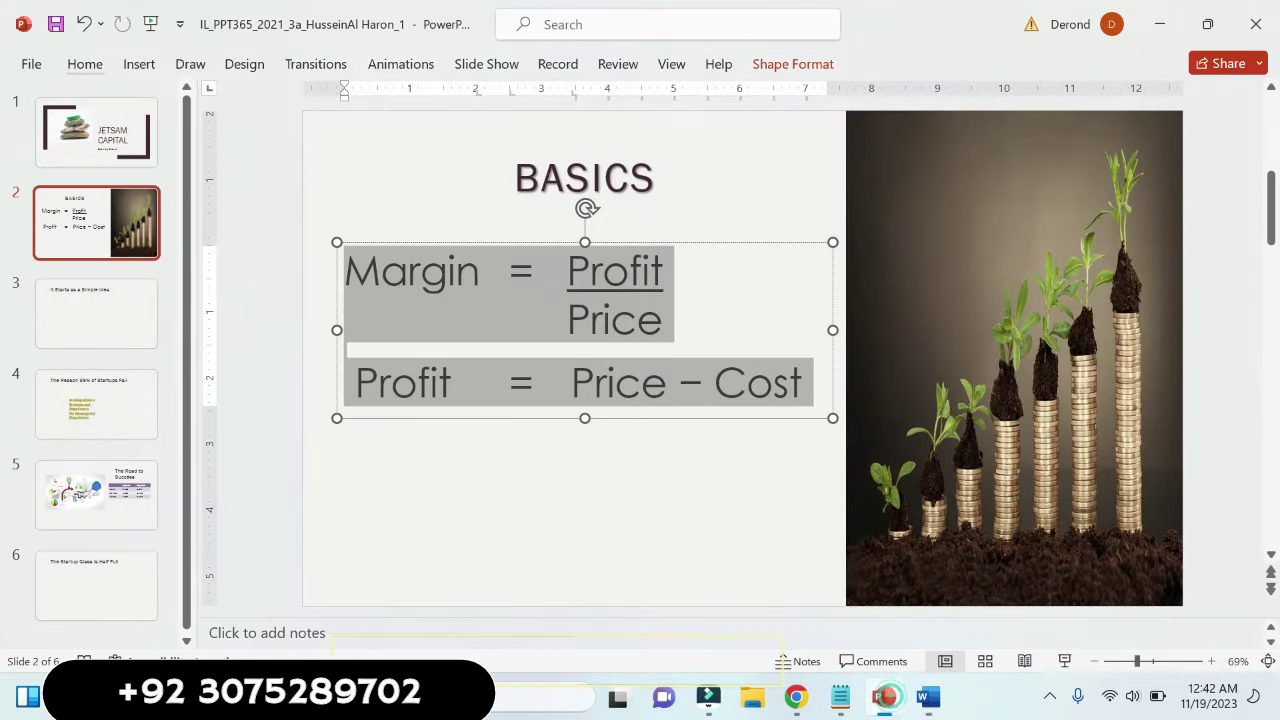
{"action": "left_click", "coordinate": [771, 594]}
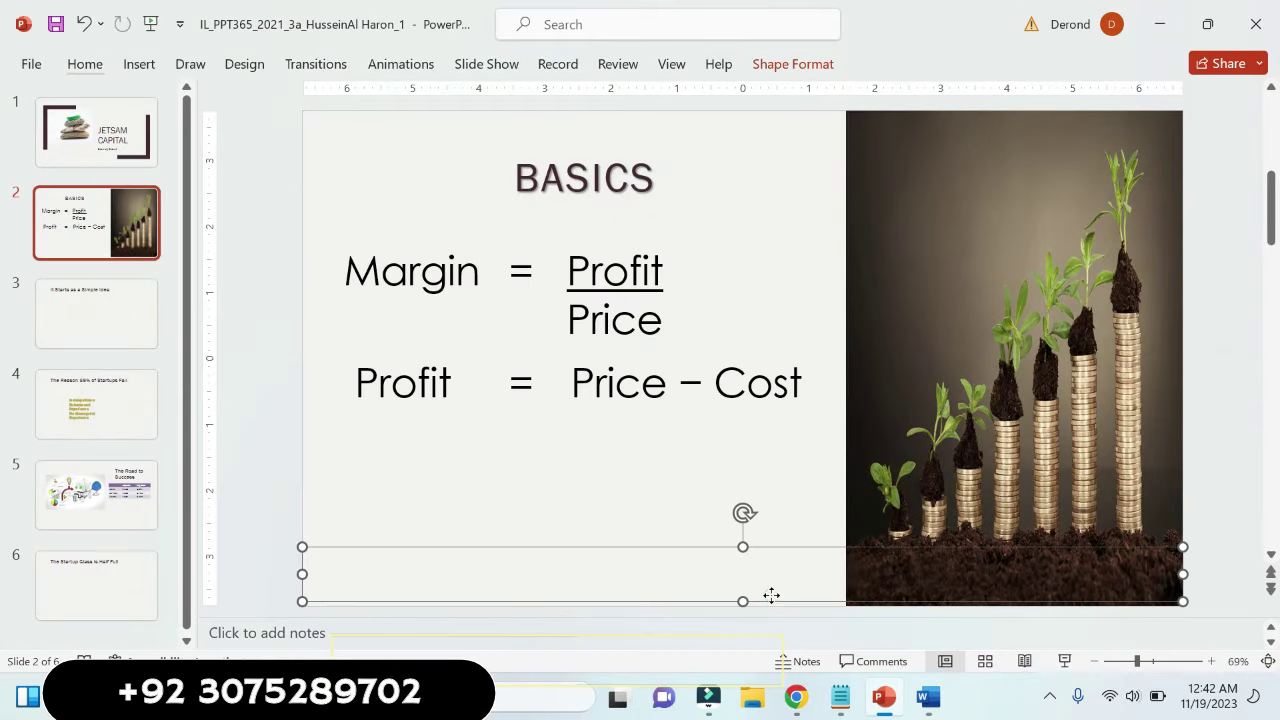
{"action": "left_click", "coordinate": [243, 379]}
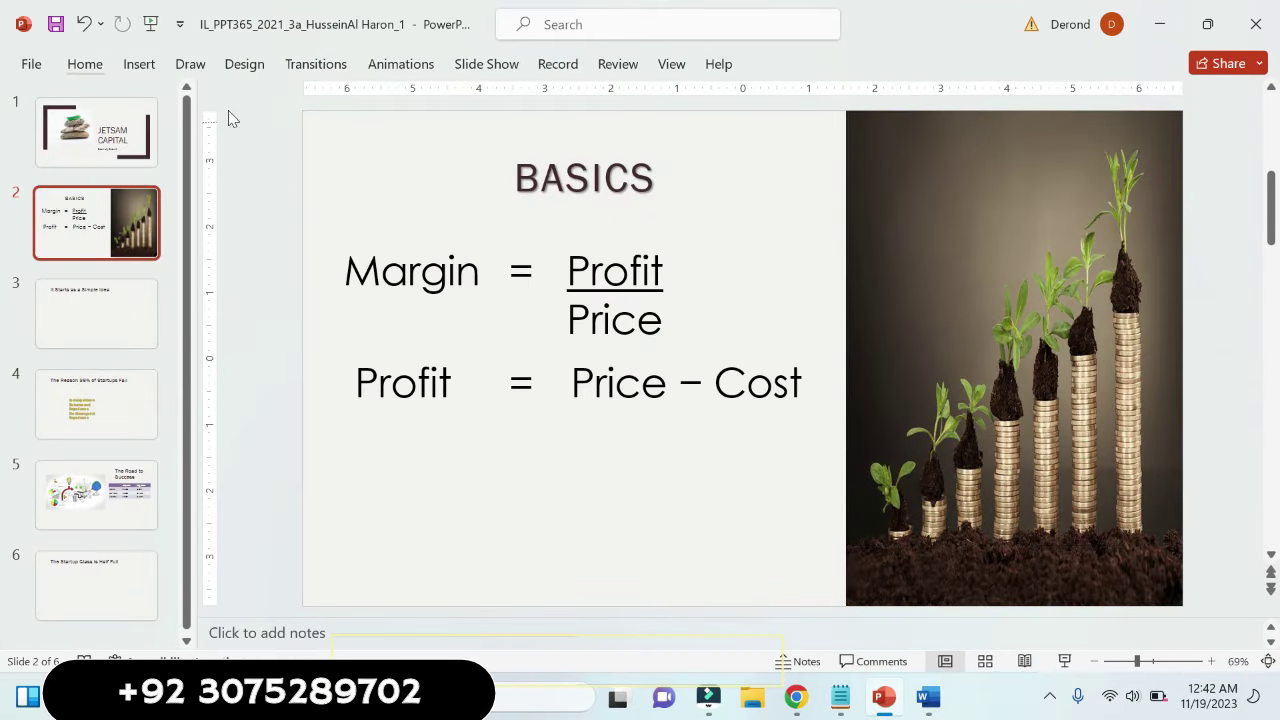
{"action": "left_click", "coordinate": [239, 71]}
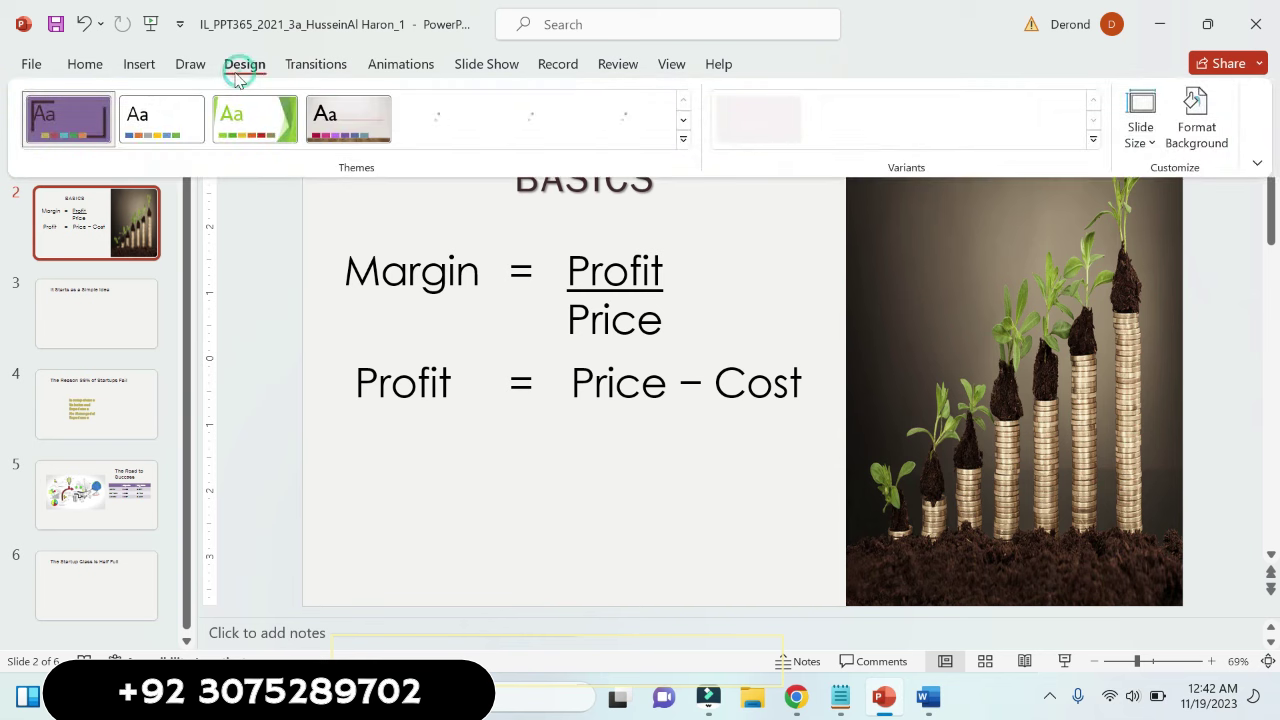
{"action": "left_click", "coordinate": [142, 64]}
{"action": "left_click", "coordinate": [190, 64]}
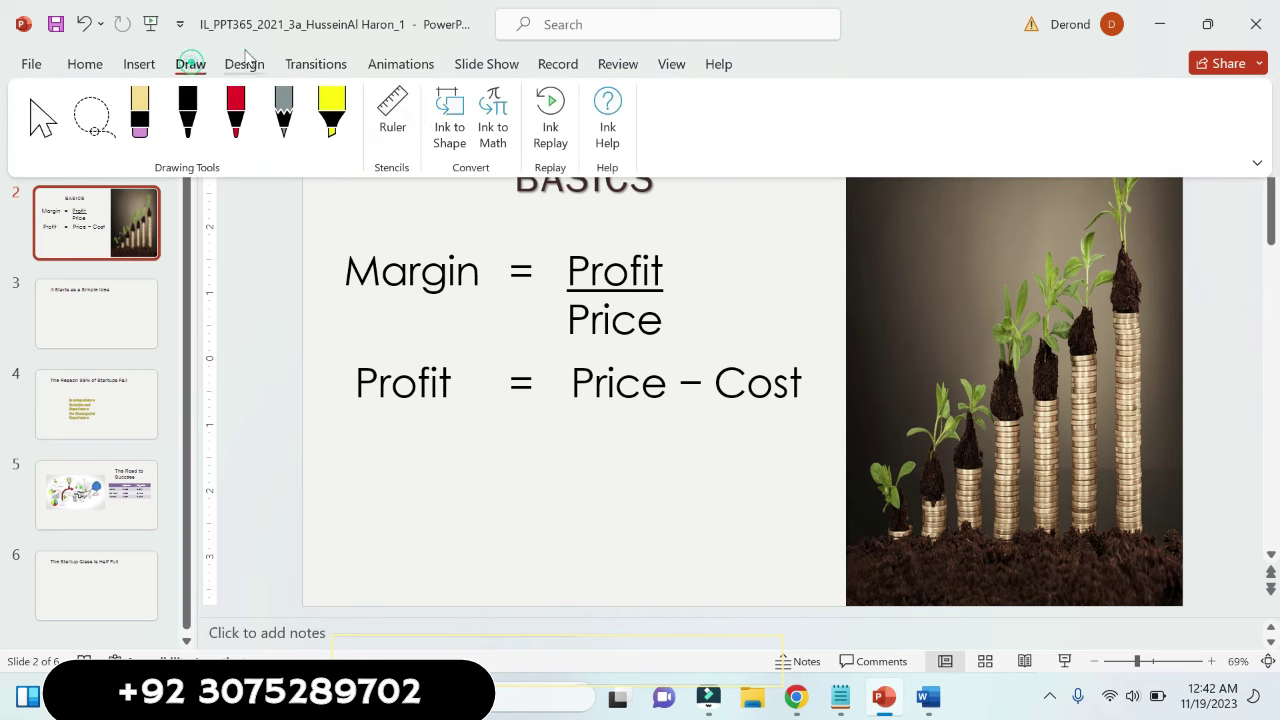
{"action": "left_click", "coordinate": [244, 60]}
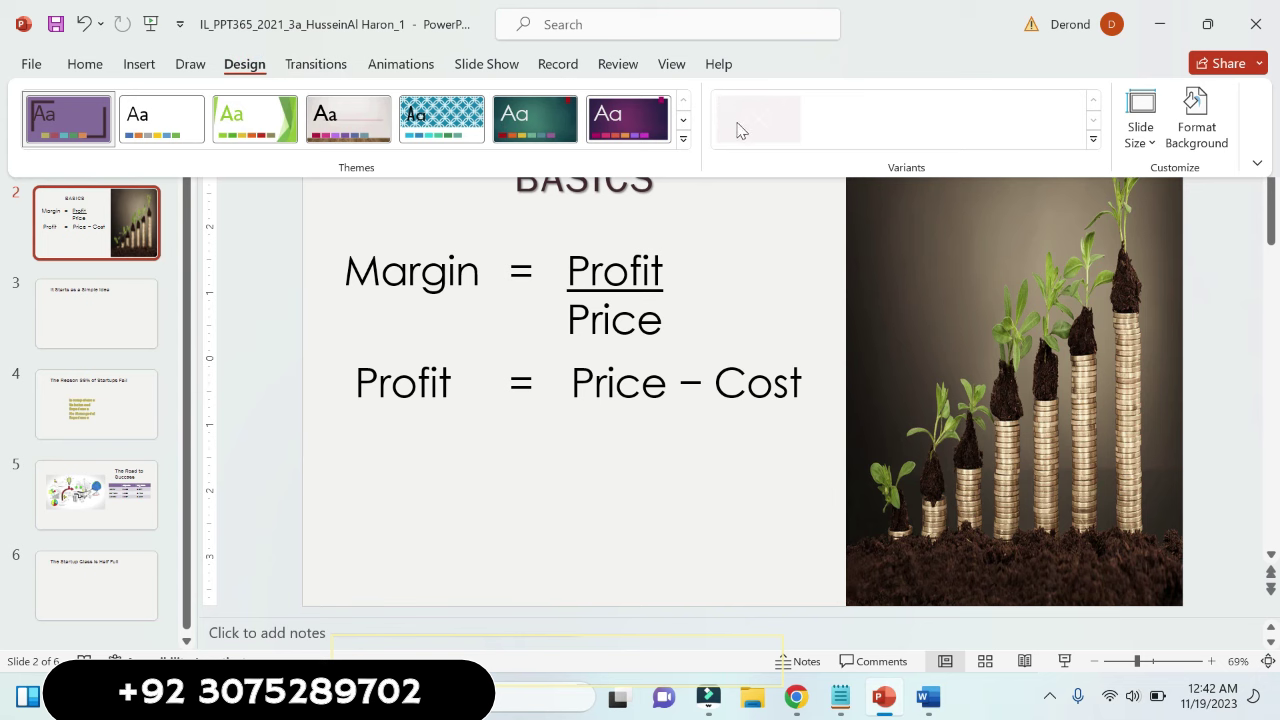
{"action": "left_click", "coordinate": [1095, 141]}
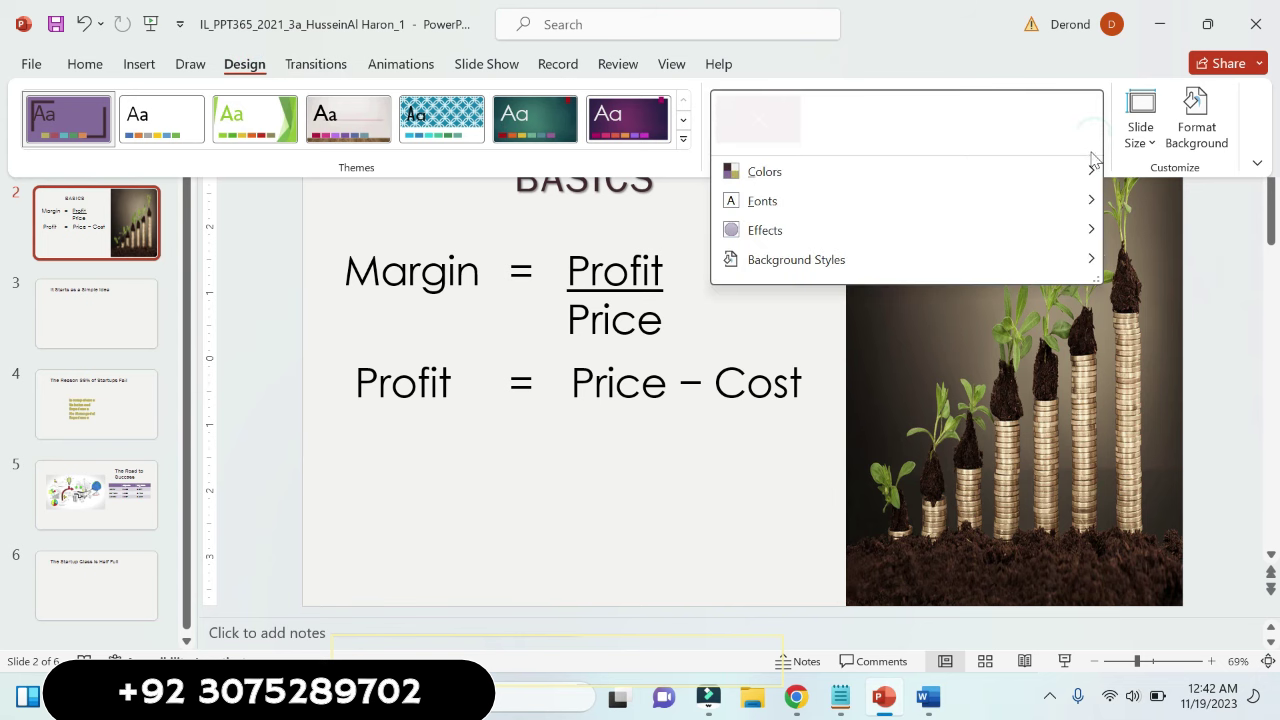
{"action": "left_click", "coordinate": [1062, 177]}
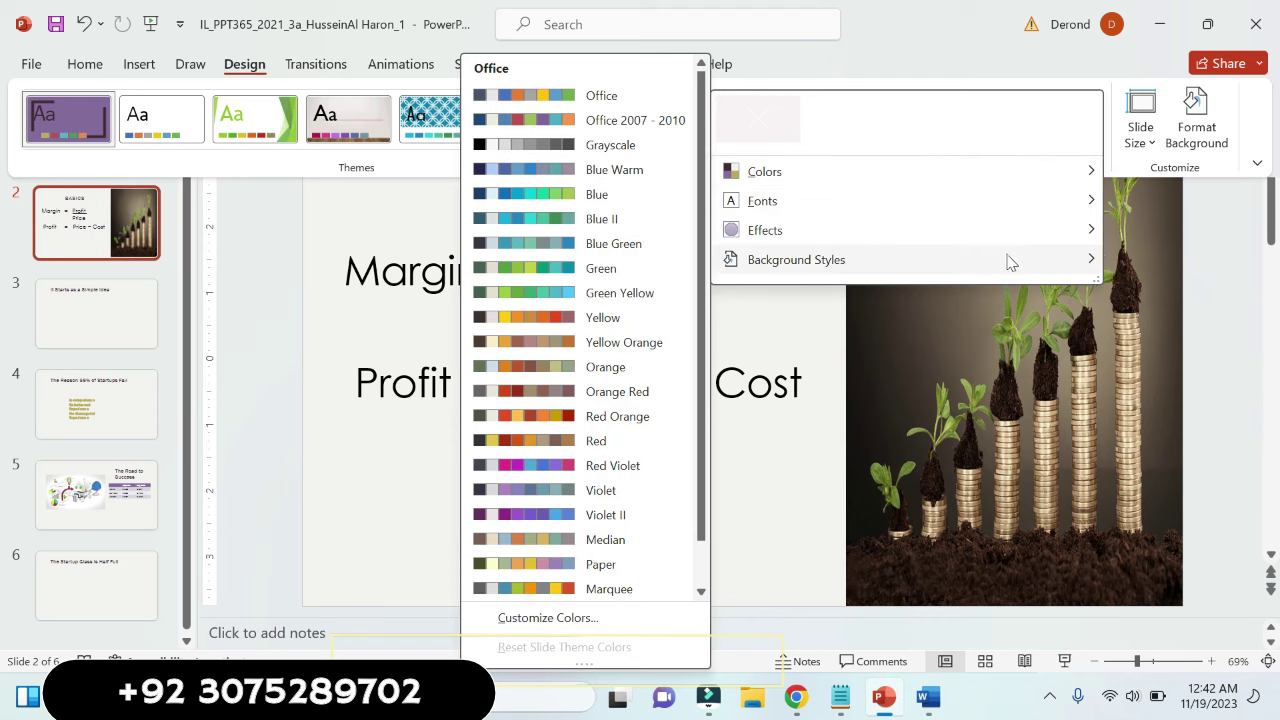
{"action": "mouse_move", "coordinate": [796, 259]}
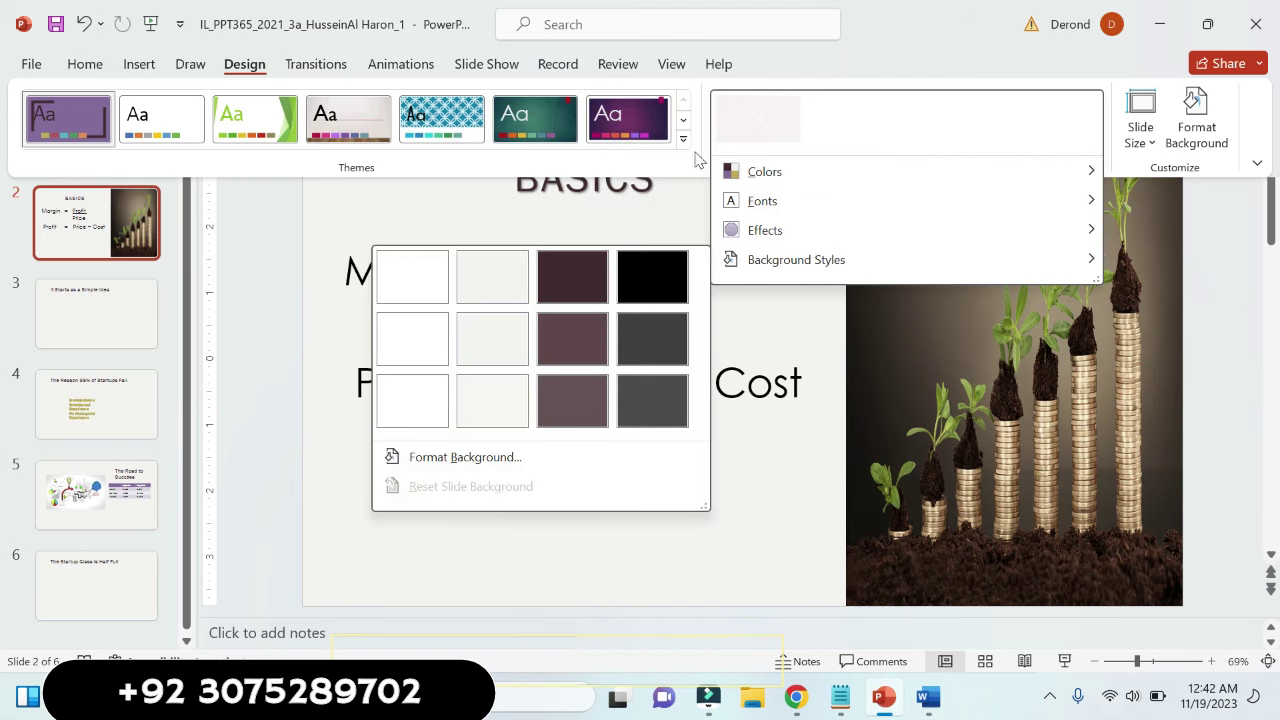
{"action": "left_click", "coordinate": [924, 413]}
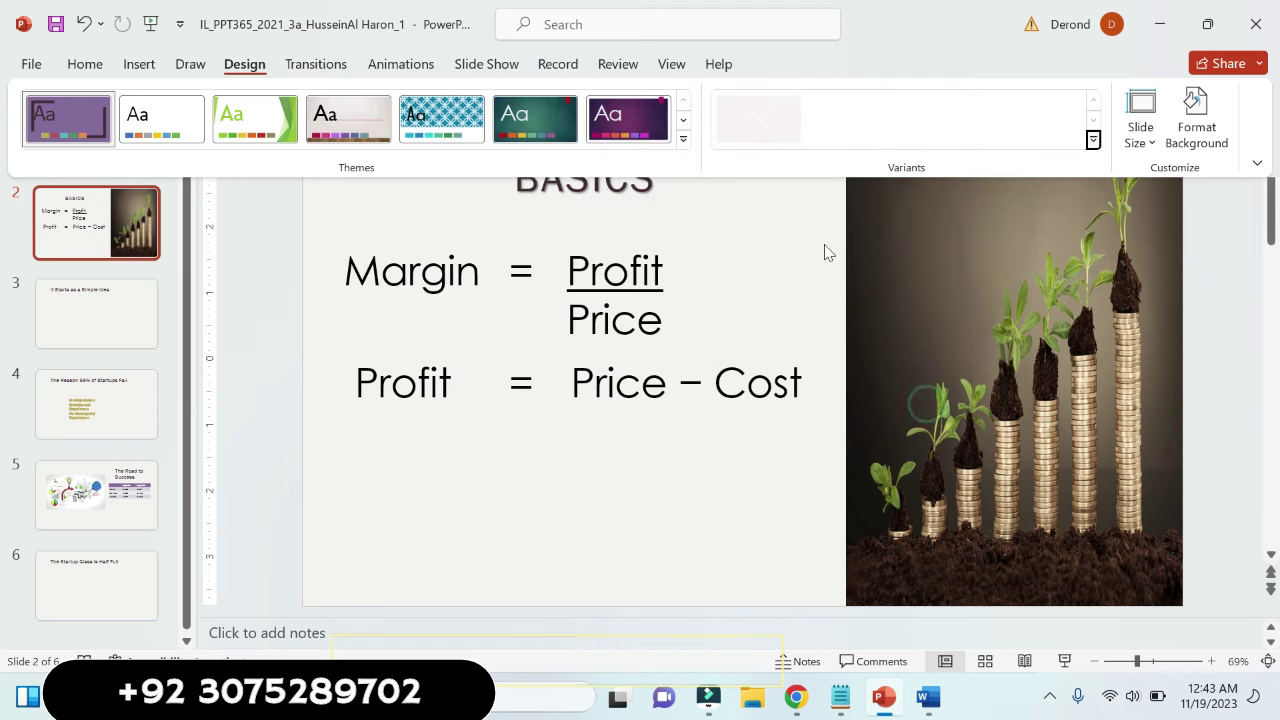
{"action": "left_click", "coordinate": [930, 280]}
{"action": "left_click", "coordinate": [931, 282]}
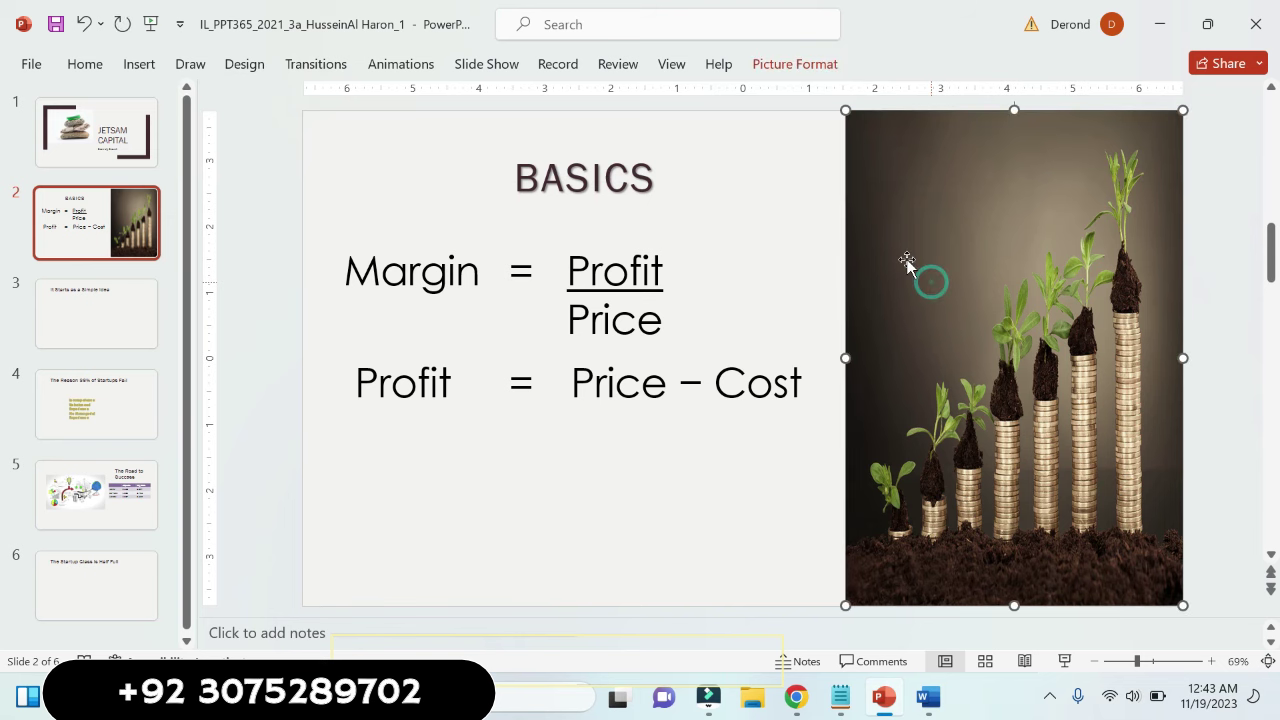
{"action": "left_click", "coordinate": [775, 66]}
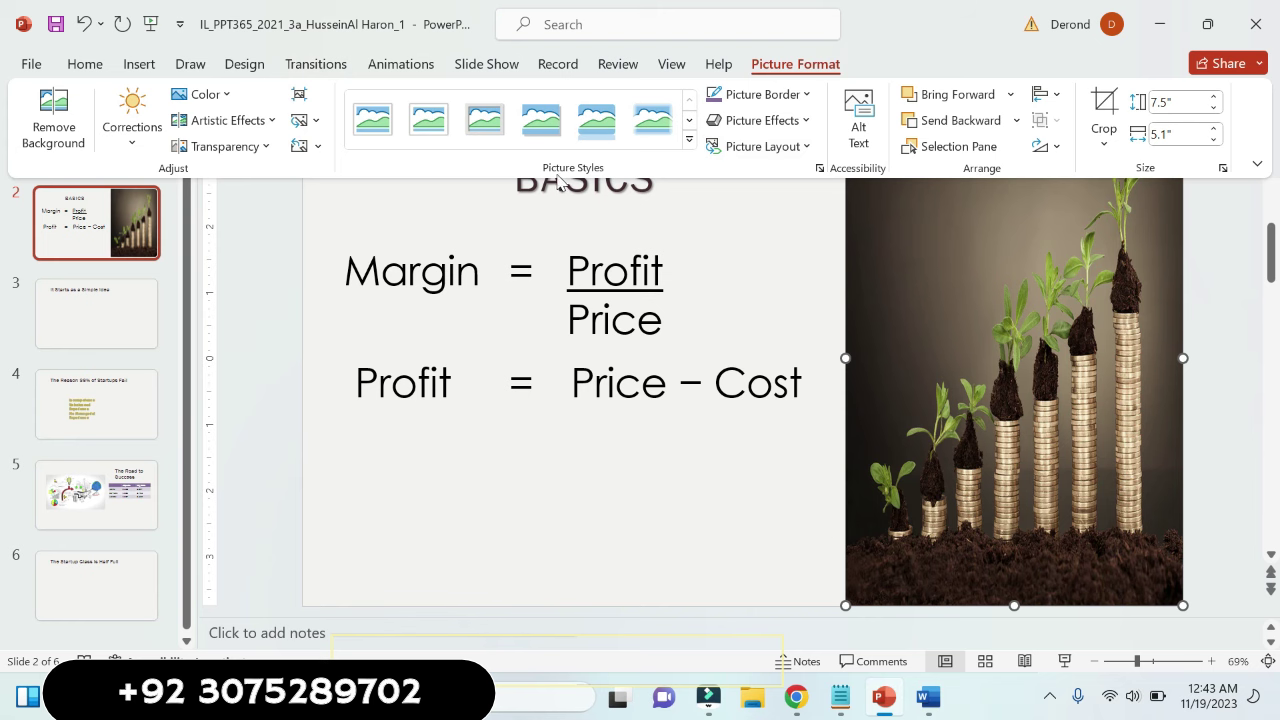
{"action": "left_click", "coordinate": [243, 66]}
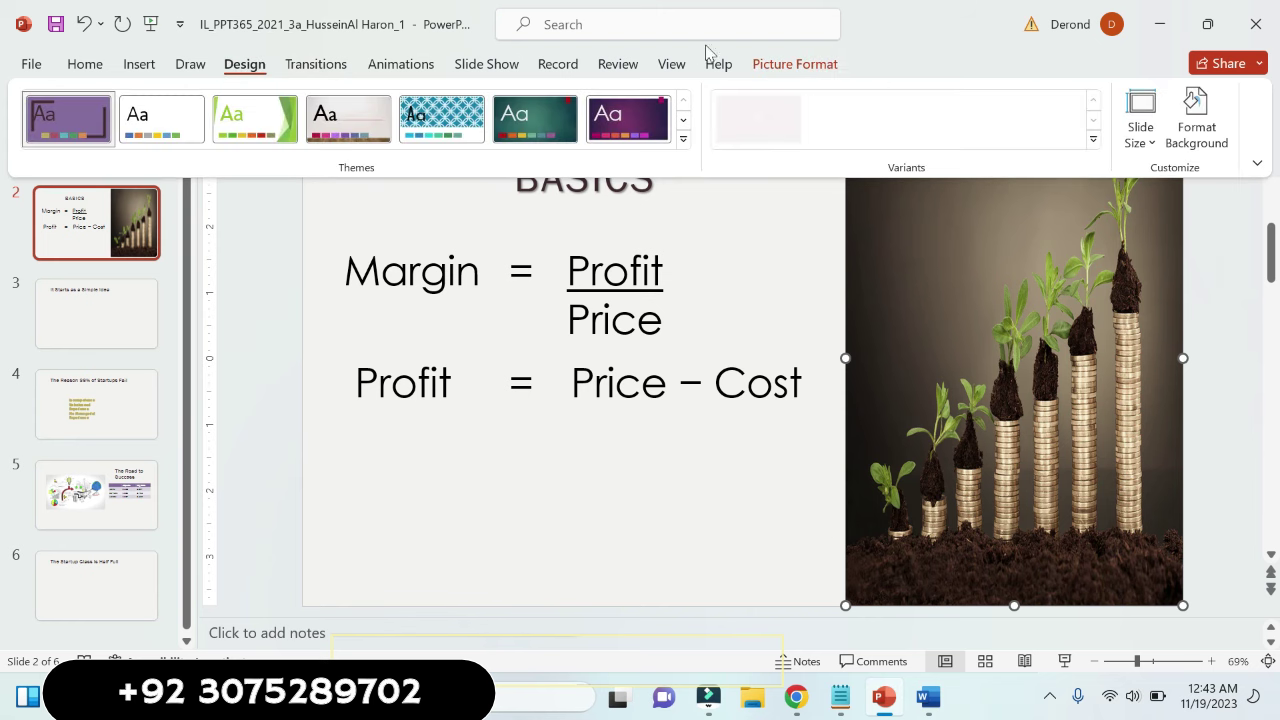
{"action": "left_click", "coordinate": [770, 60]}
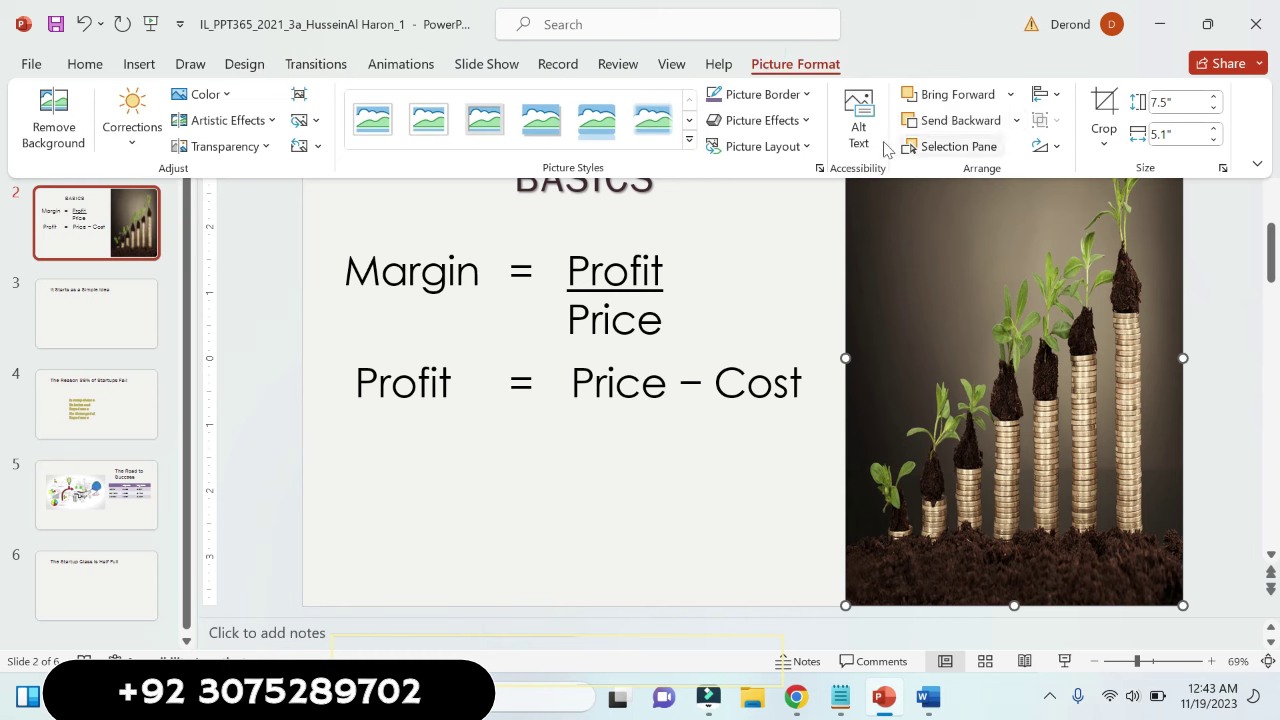
{"action": "left_click", "coordinate": [806, 120]}
{"action": "left_click", "coordinate": [806, 120]}
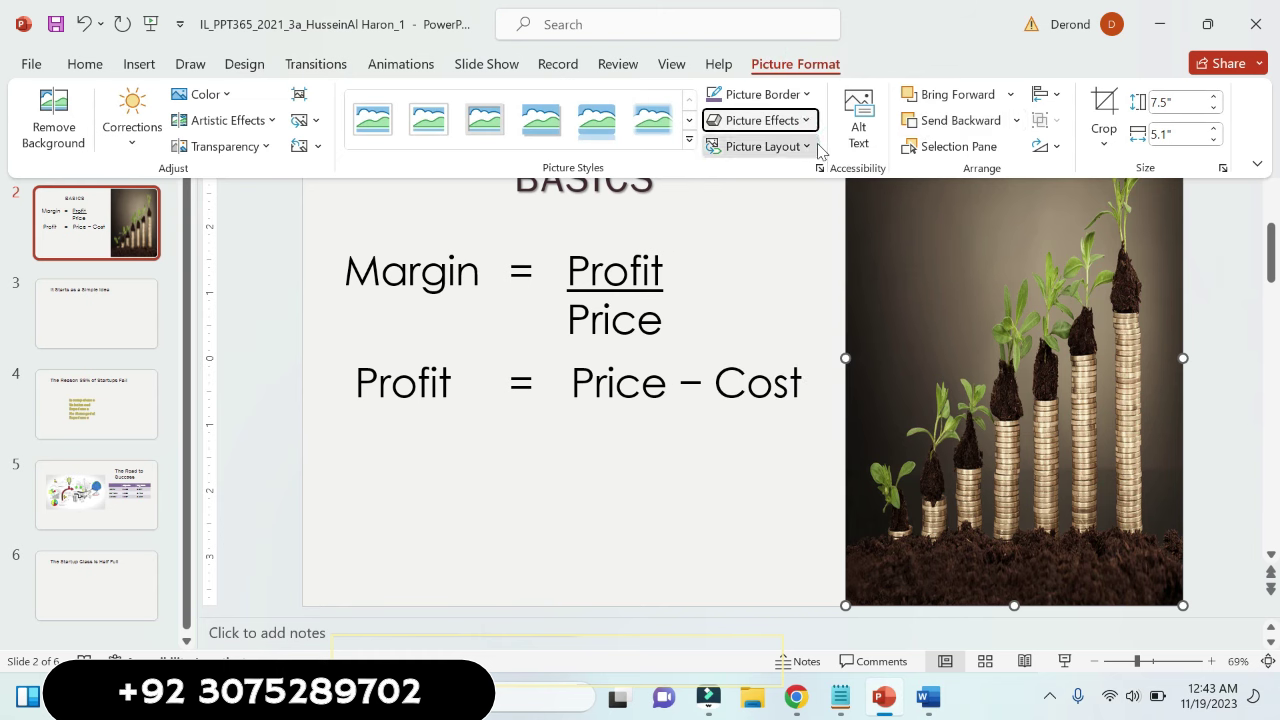
{"action": "left_click", "coordinate": [805, 146]}
{"action": "key", "text": "Escape"}
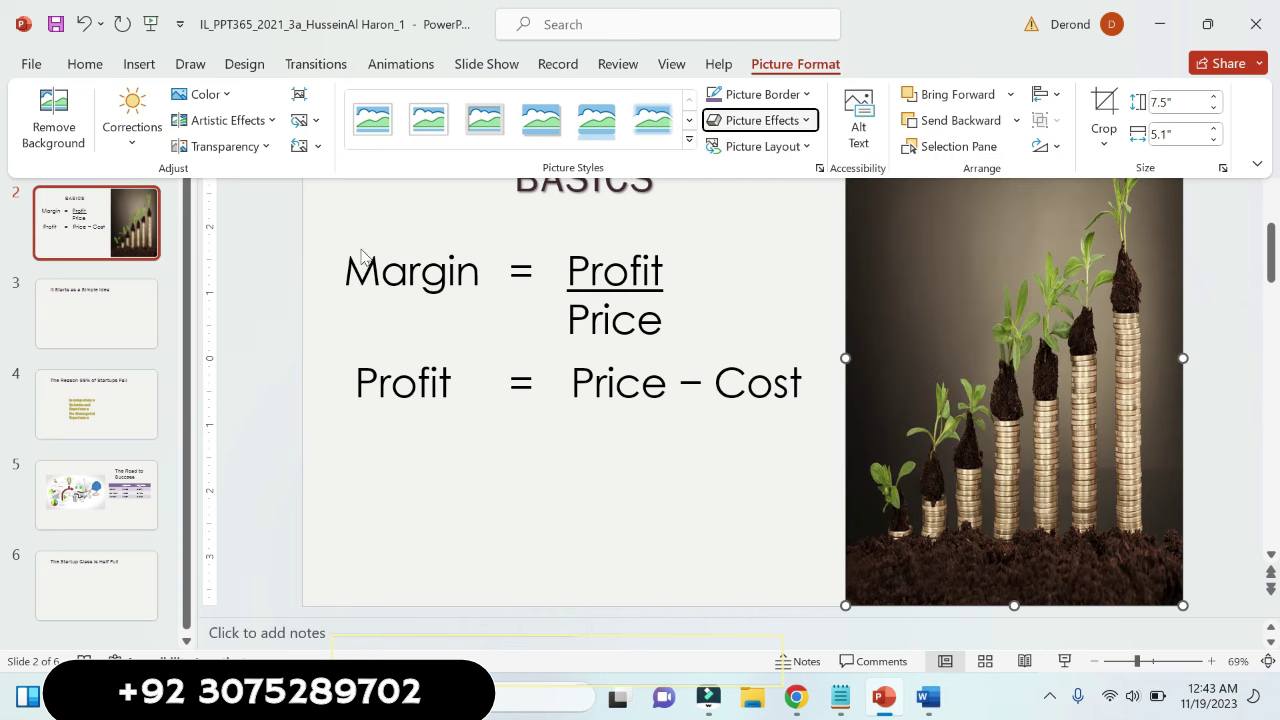
{"action": "left_click", "coordinate": [415, 225]}
{"action": "left_click", "coordinate": [410, 218]}
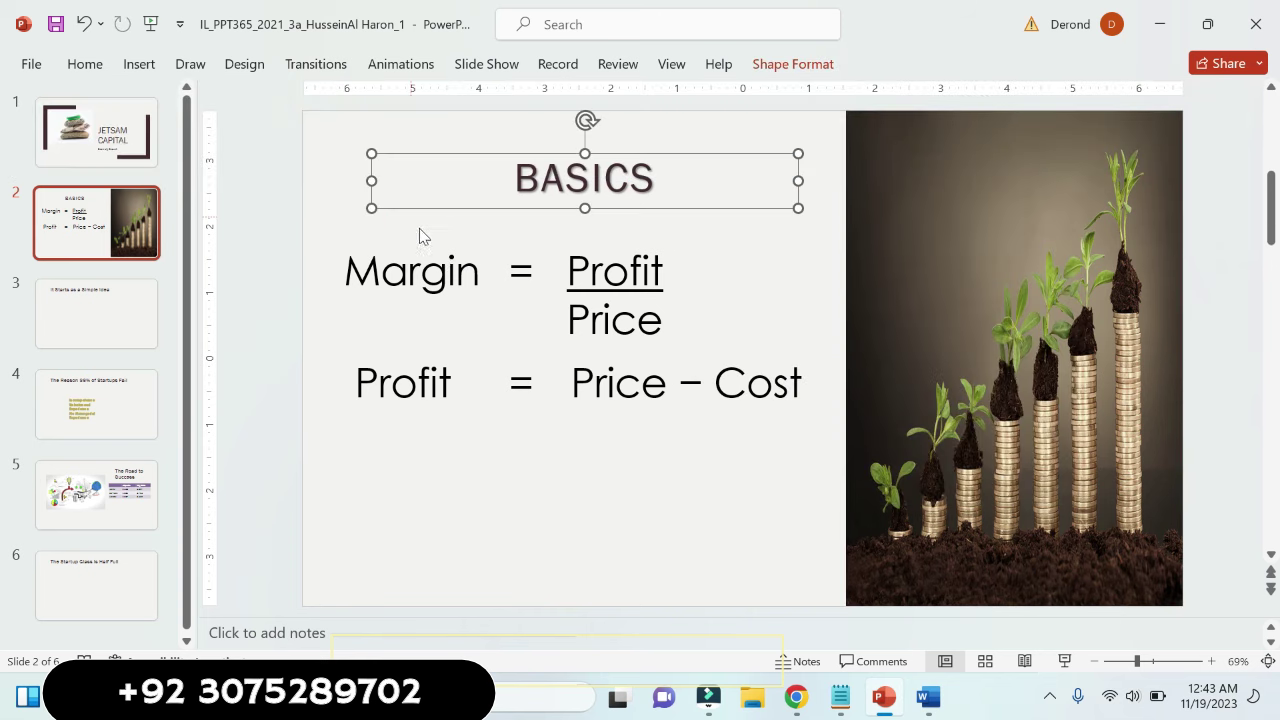
{"action": "left_click", "coordinate": [443, 248]}
{"action": "left_click", "coordinate": [332, 184]}
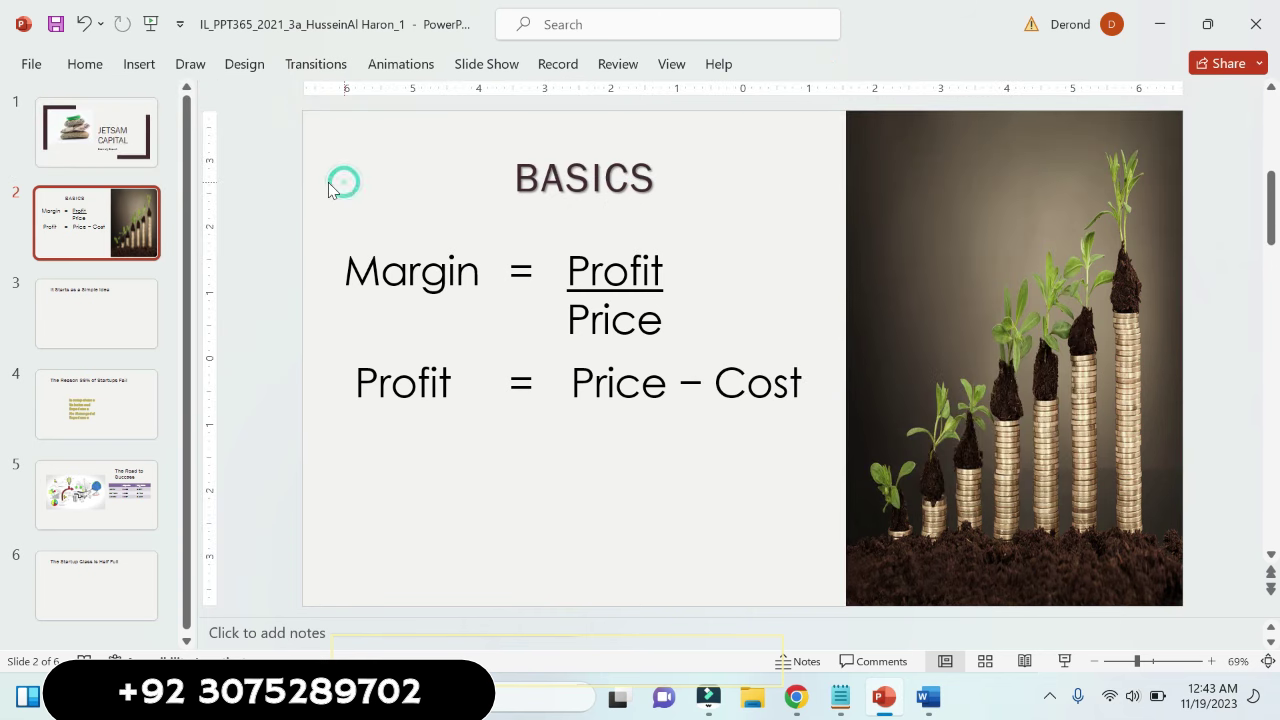